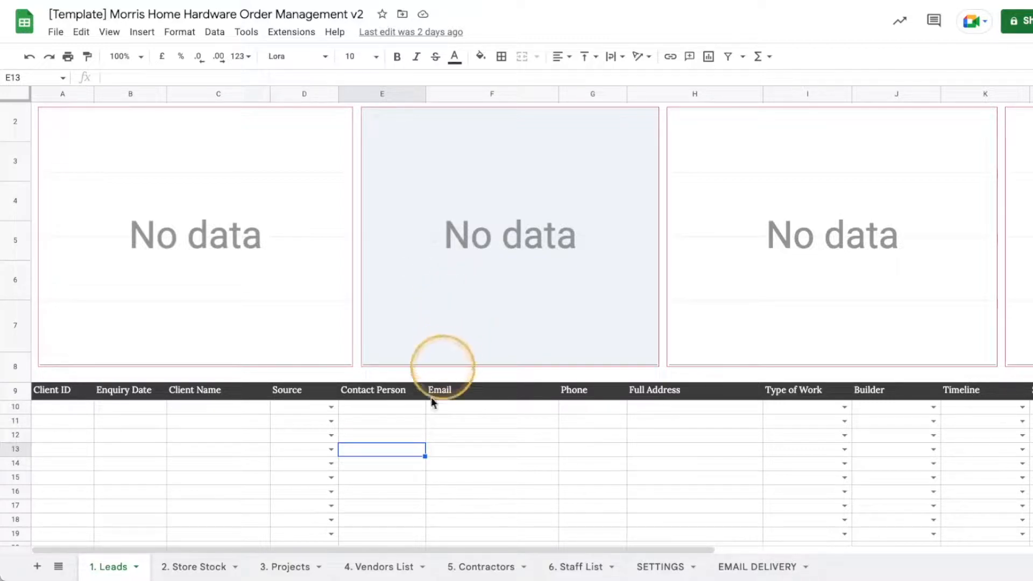
Switch to the 4. Vendors List sheet with its VENDOR banner and empty table.
{"action": "left_click", "coordinate": [395, 566]}
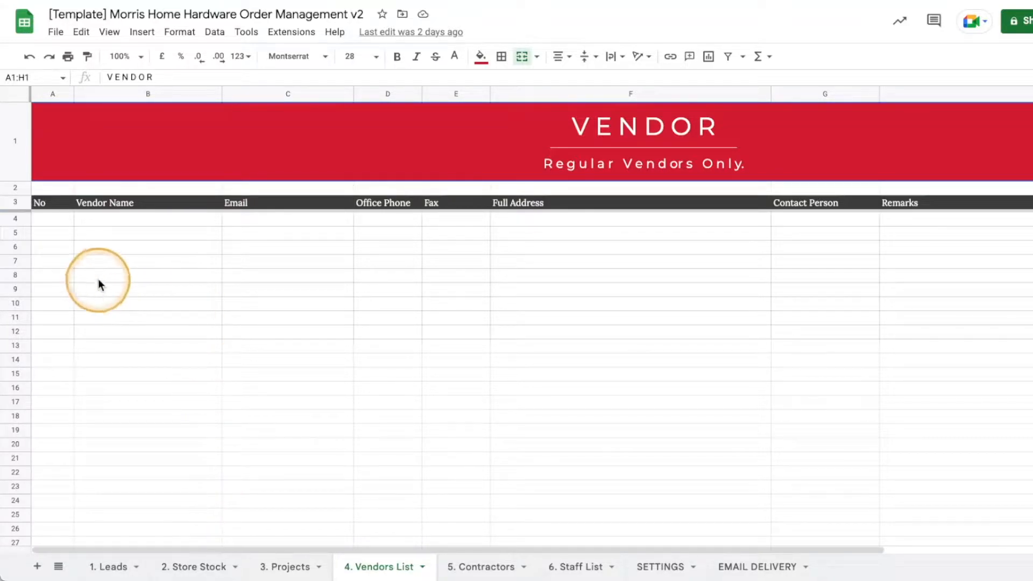
Enter vendor 1, Happy Vendor, with its e-mail and office phone 012-345678 in row 4.
{"action": "left_click", "coordinate": [60, 224]}
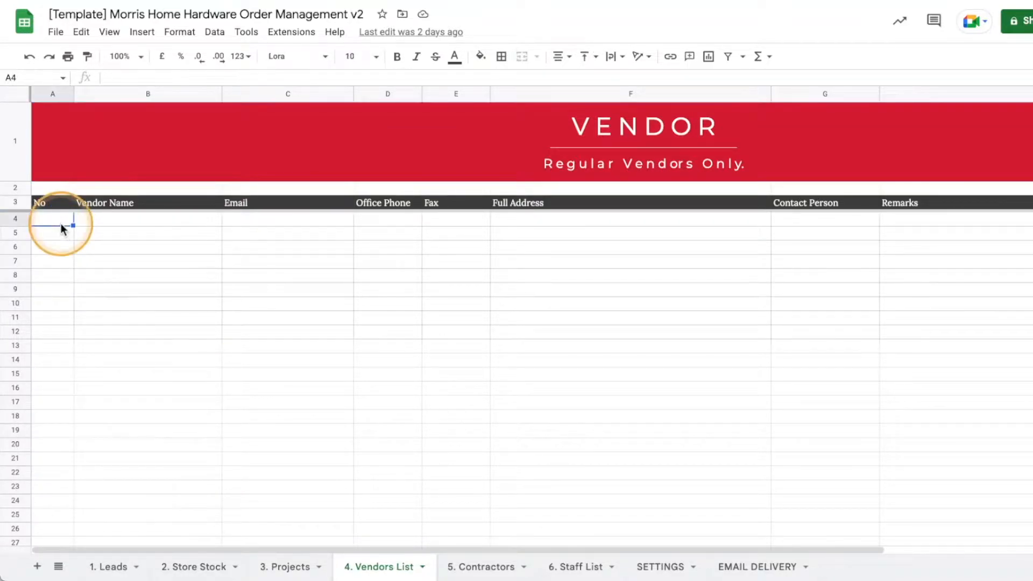
{"action": "type", "text": "1"}
{"action": "key", "text": "Tab"}
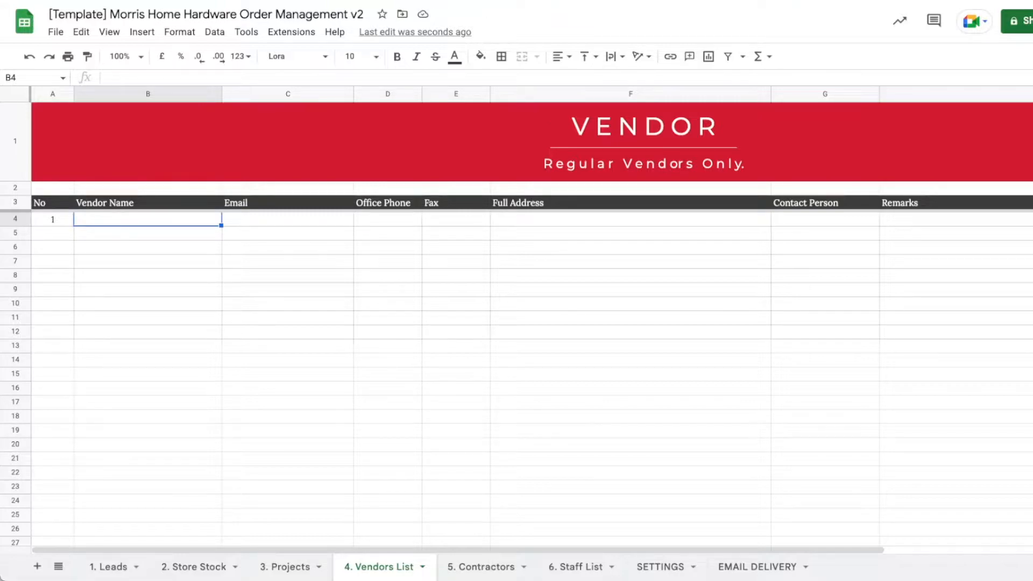
{"action": "type", "text": "H"}
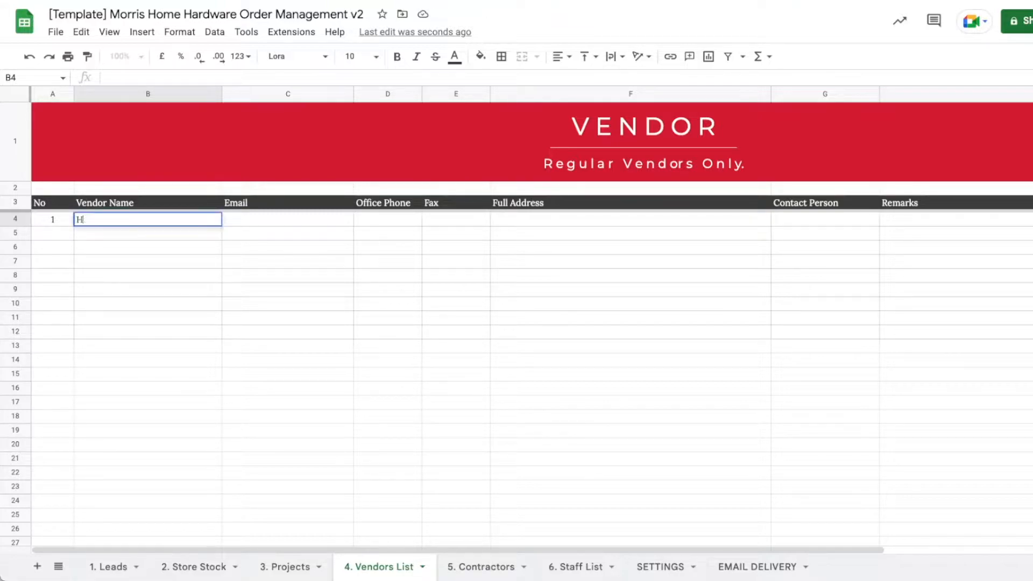
{"action": "type", "text": "appy Vendor"}
{"action": "key", "text": "Tab"}
{"action": "type", "text": "happyvendo"}
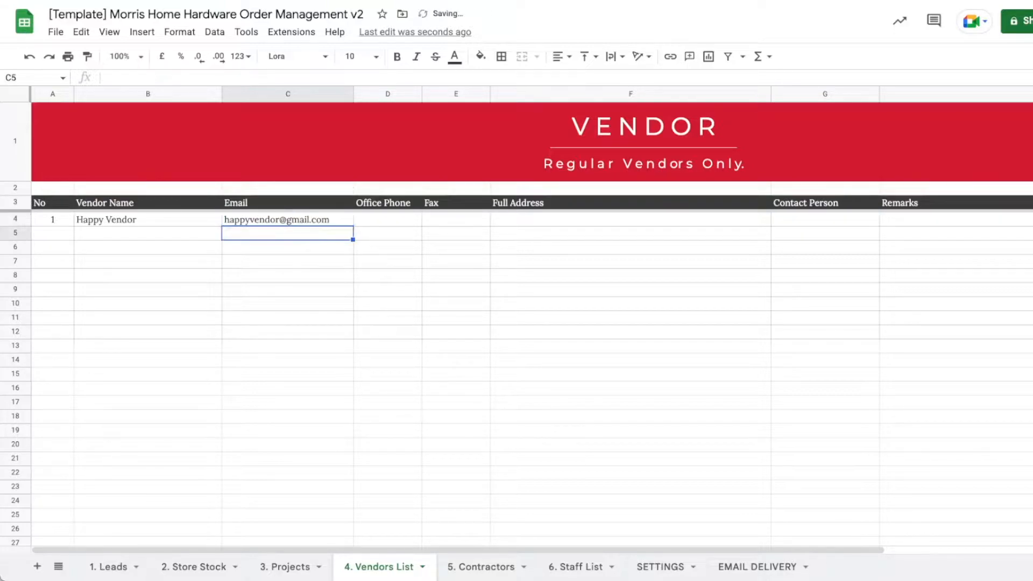
{"action": "key", "text": "Tab"}
{"action": "type", "text": "012-"}
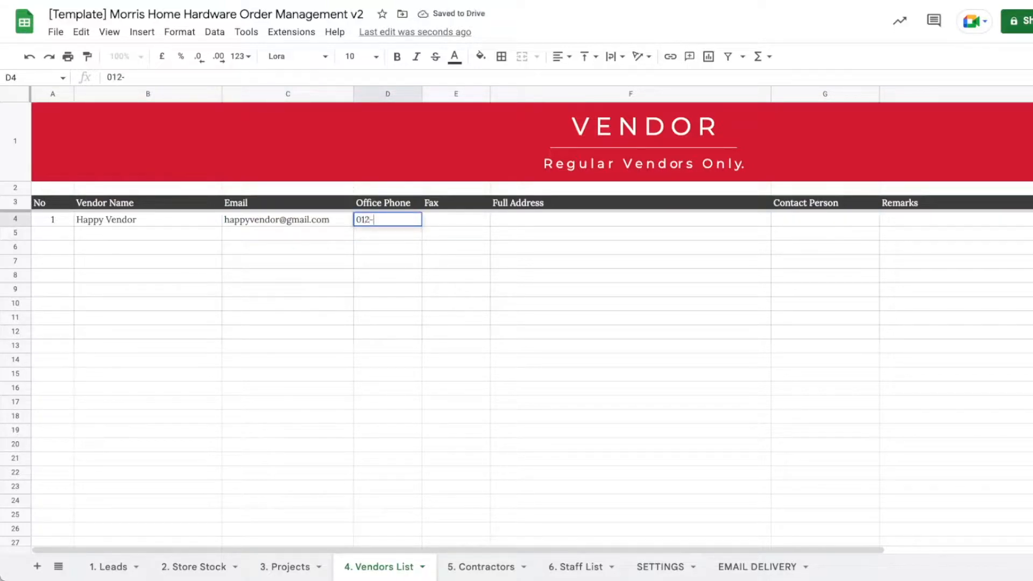
{"action": "type", "text": "345678"}
{"action": "key", "text": "Tab"}
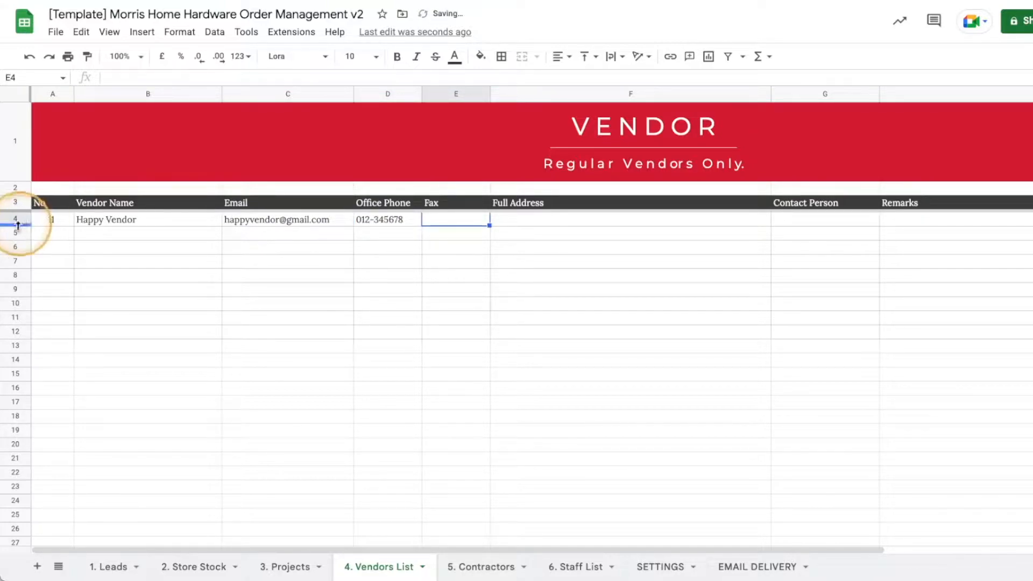
Copy the office phone number 012-345678 into the Fax cell E4.
{"action": "left_click", "coordinate": [388, 225]}
{"action": "double_click", "coordinate": [408, 219]}
{"action": "left_click_drag", "start_coordinate": [409, 218], "coordinate": [344, 218]}
{"action": "key", "text": "ctrl+c"}
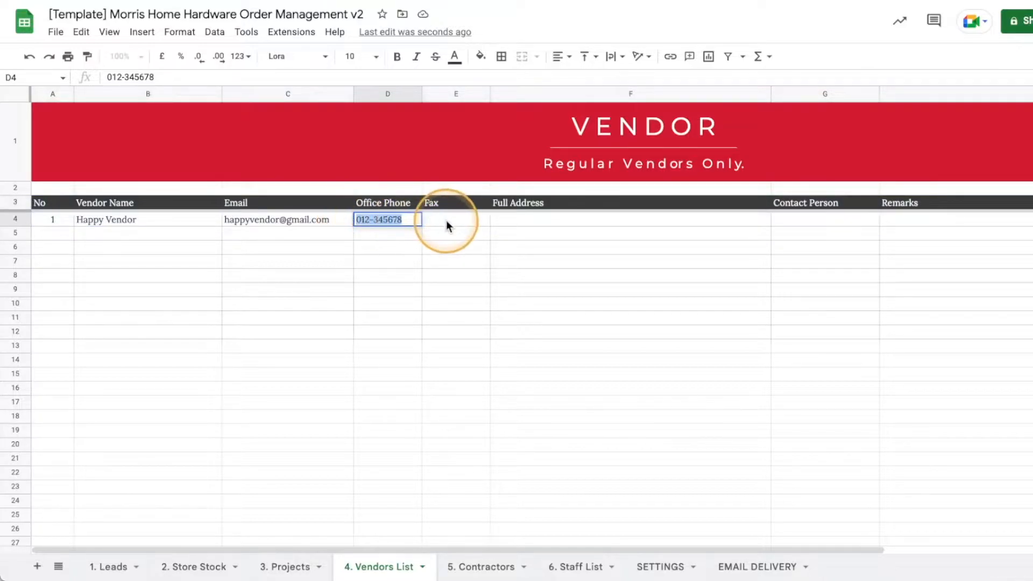
{"action": "left_click", "coordinate": [447, 220]}
{"action": "key", "text": "ctrl+v"}
Fill in the vendor's full address in F4 and the contact person in G4.
{"action": "left_click", "coordinate": [543, 217]}
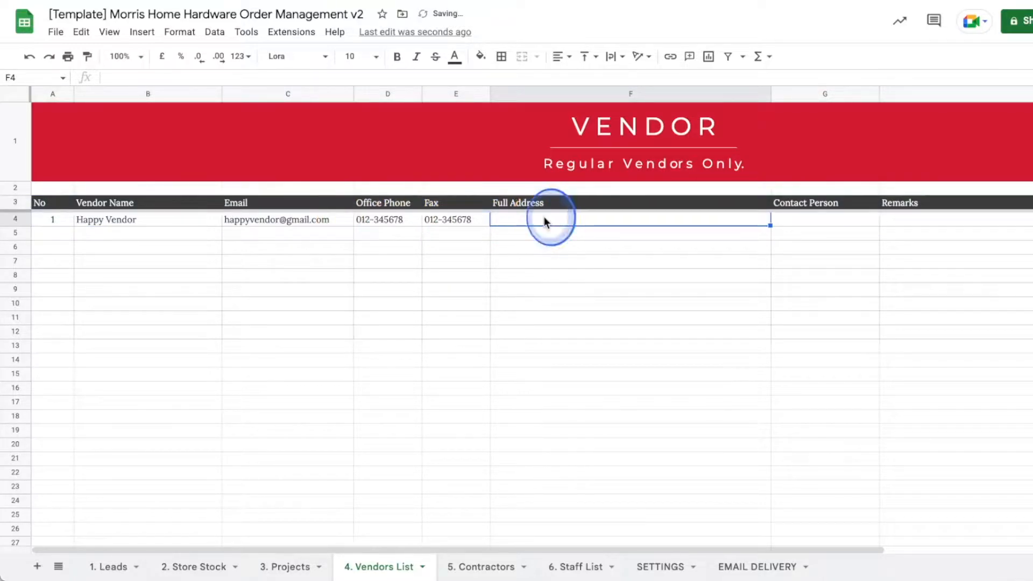
{"action": "double_click", "coordinate": [544, 217]}
{"action": "type", "text": "31, Stree"}
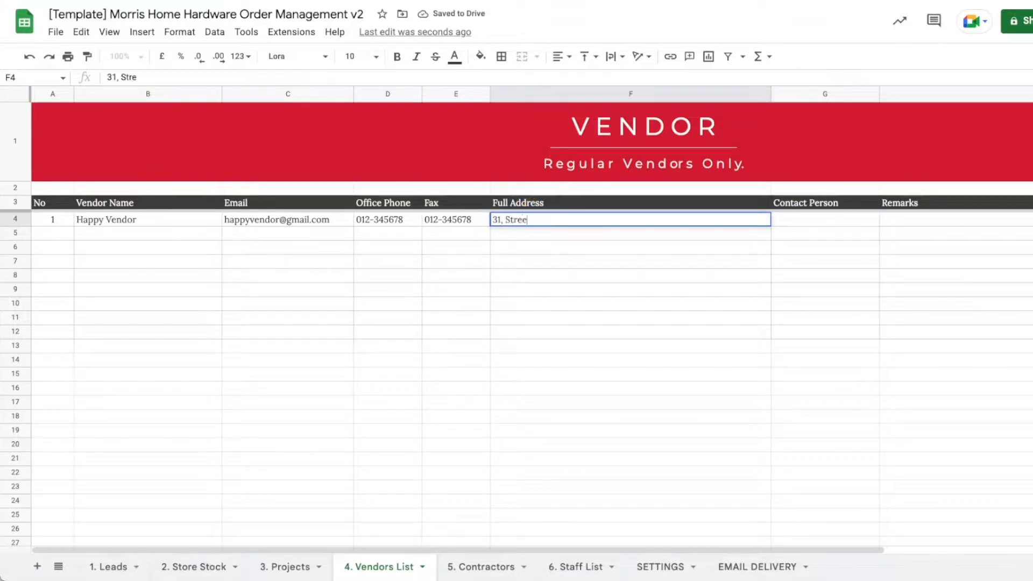
{"action": "type", "text": "t 11, Happy Street, CA."}
{"action": "key", "text": "Return"}
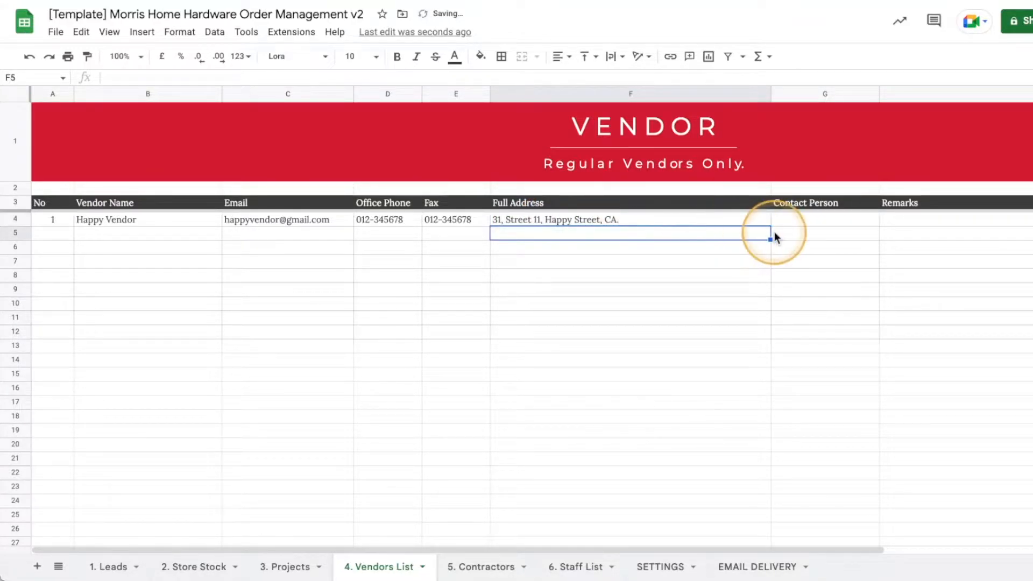
{"action": "left_click", "coordinate": [792, 221]}
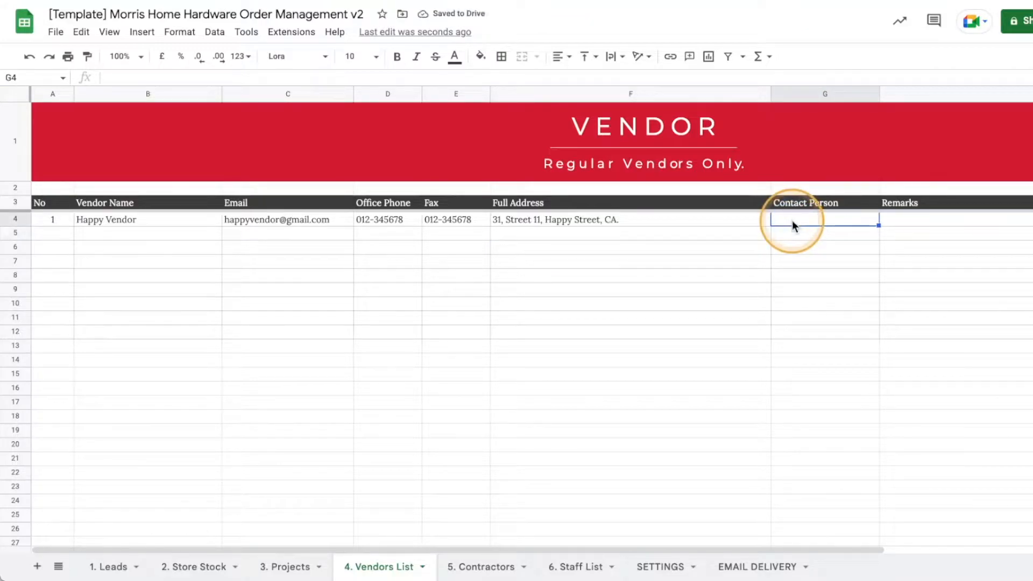
{"action": "type", "text": "Michael"}
{"action": "key", "text": "Return"}
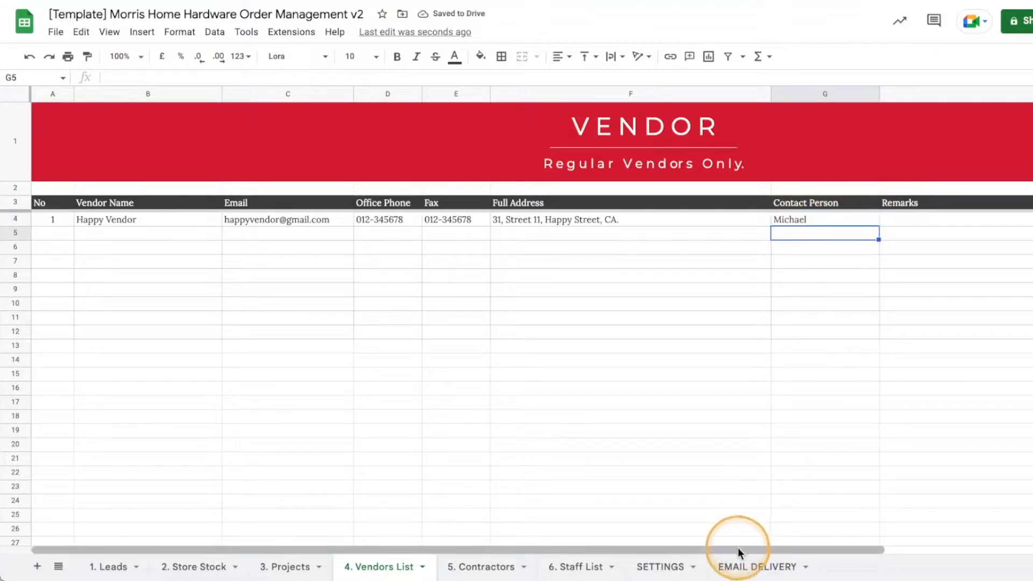
{"action": "left_click_drag", "start_coordinate": [737, 548], "coordinate": [824, 547]}
{"action": "double_click", "coordinate": [854, 219]}
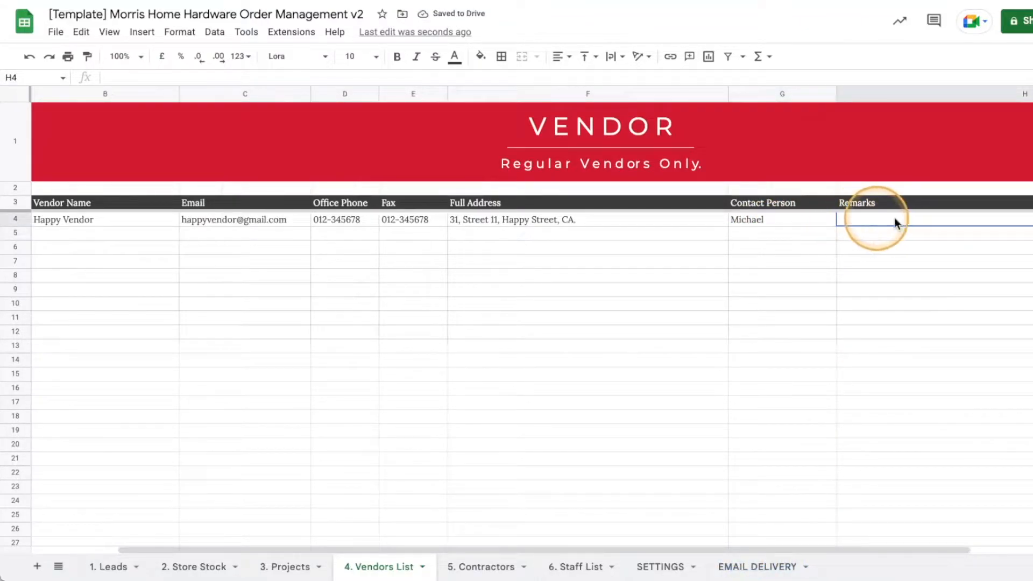
{"action": "left_click_drag", "start_coordinate": [638, 548], "coordinate": [516, 535]}
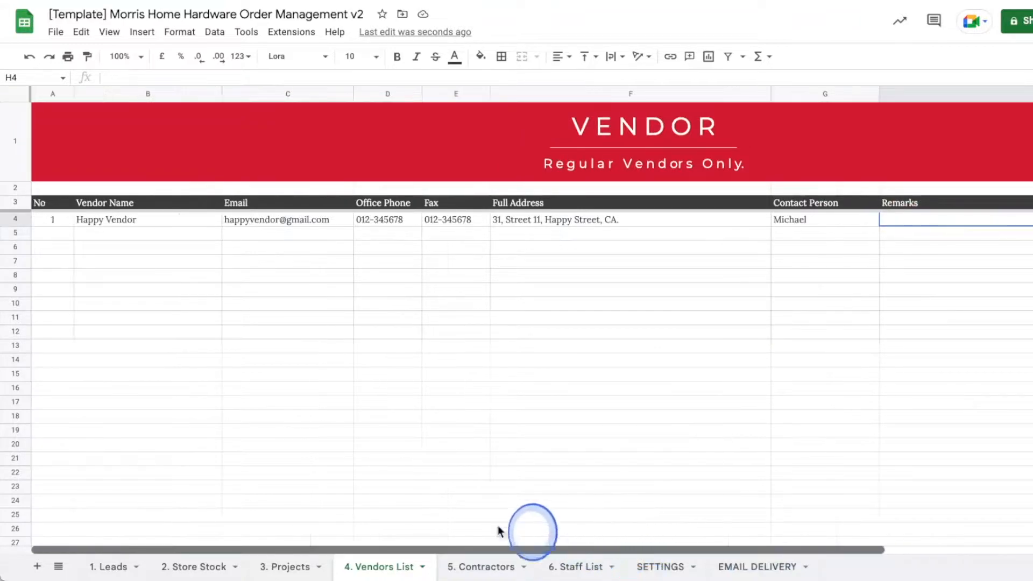
Number row 5 as 2 and copy the first vendor's details B4:G4 for B5.
{"action": "left_click", "coordinate": [45, 232]}
{"action": "type", "text": "2"}
{"action": "key", "text": "Tab"}
{"action": "left_click_drag", "start_coordinate": [105, 222], "coordinate": [790, 221]}
{"action": "key", "text": "super+c"}
{"action": "left_click", "coordinate": [164, 234]}
Paste row 4's values into row 5 and rename the vendor to Yellow Vendor.
{"action": "right_click", "coordinate": [164, 233]}
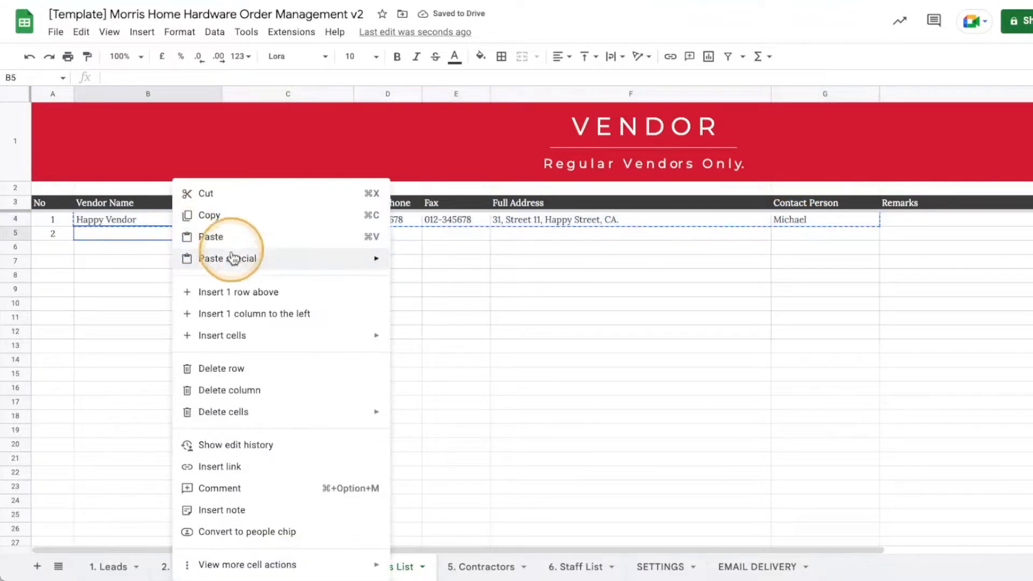
{"action": "left_click", "coordinate": [406, 264]}
{"action": "left_click", "coordinate": [149, 262]}
{"action": "double_click", "coordinate": [137, 234]}
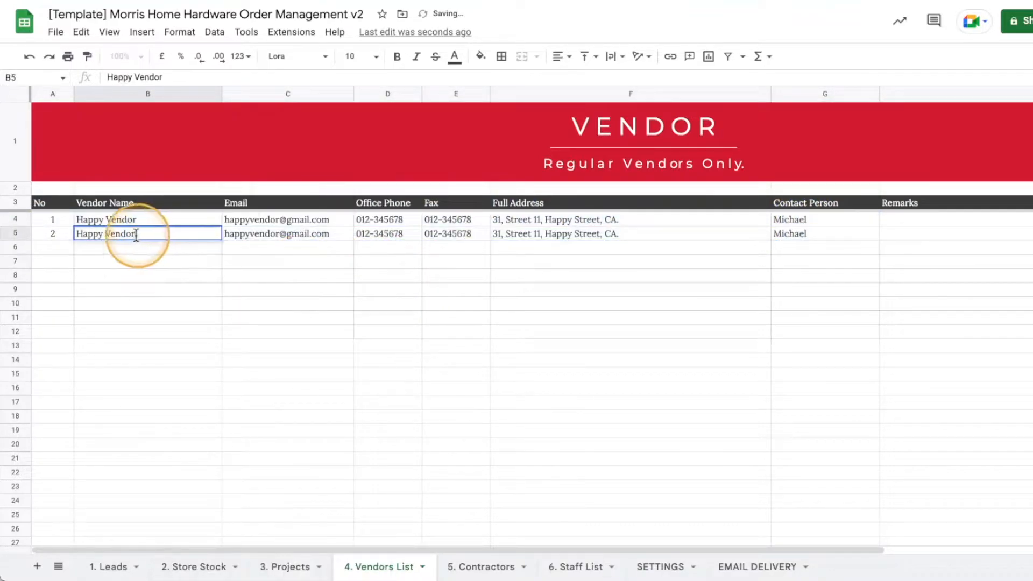
{"action": "left_click_drag", "start_coordinate": [106, 233], "coordinate": [77, 233]}
{"action": "mouse_move", "coordinate": [237, 226]}
{"action": "key", "text": "BackSpace"}
{"action": "type", "text": "Ye"}
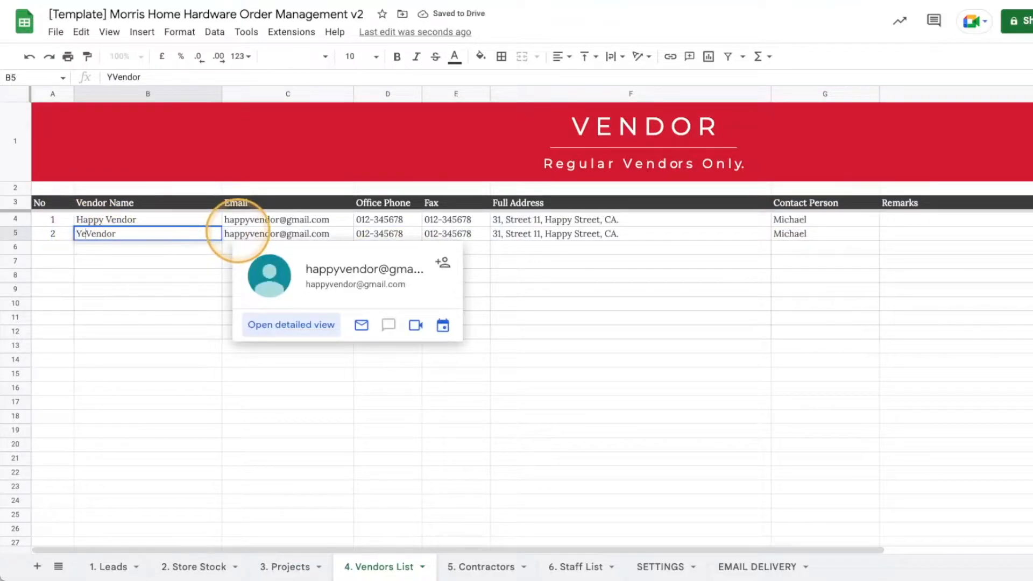
{"action": "type", "text": "llow"}
{"action": "key", "text": "Return"}
Update row 5's e-mail, address and contact person to the Yellow Vendor's details.
{"action": "double_click", "coordinate": [257, 236]}
{"action": "left_click_drag", "start_coordinate": [257, 235], "coordinate": [226, 235]}
{"action": "type", "text": "yellow"}
{"action": "key", "text": "Return"}
{"action": "double_click", "coordinate": [559, 234]}
{"action": "double_click", "coordinate": [559, 234]}
{"action": "type", "text": "Yellow"}
{"action": "key", "text": "Return"}
{"action": "left_click", "coordinate": [811, 234]}
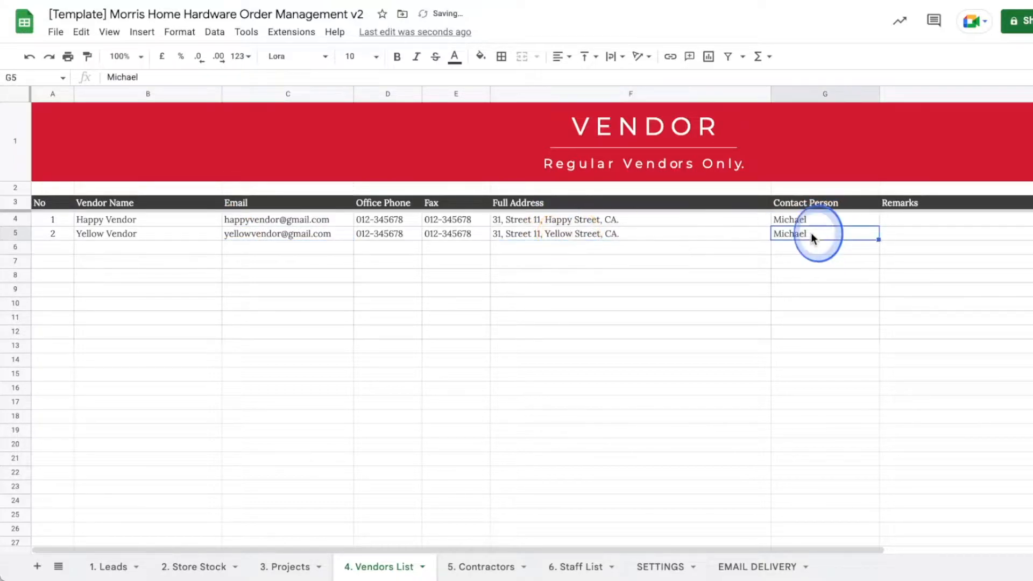
{"action": "double_click", "coordinate": [811, 234]}
{"action": "type", "text": "H"}
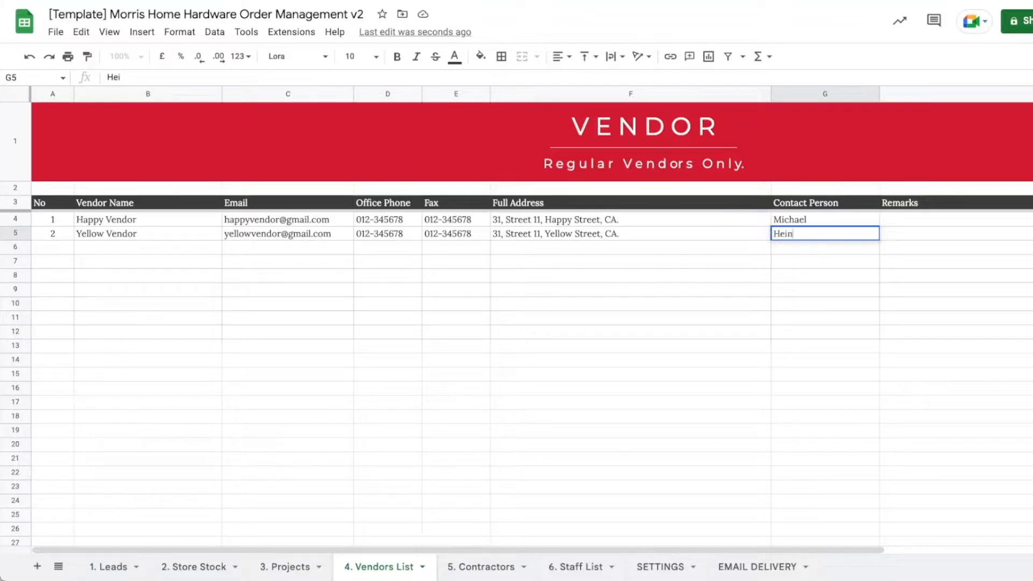
{"action": "type", "text": "ein"}
{"action": "key", "text": "Return"}
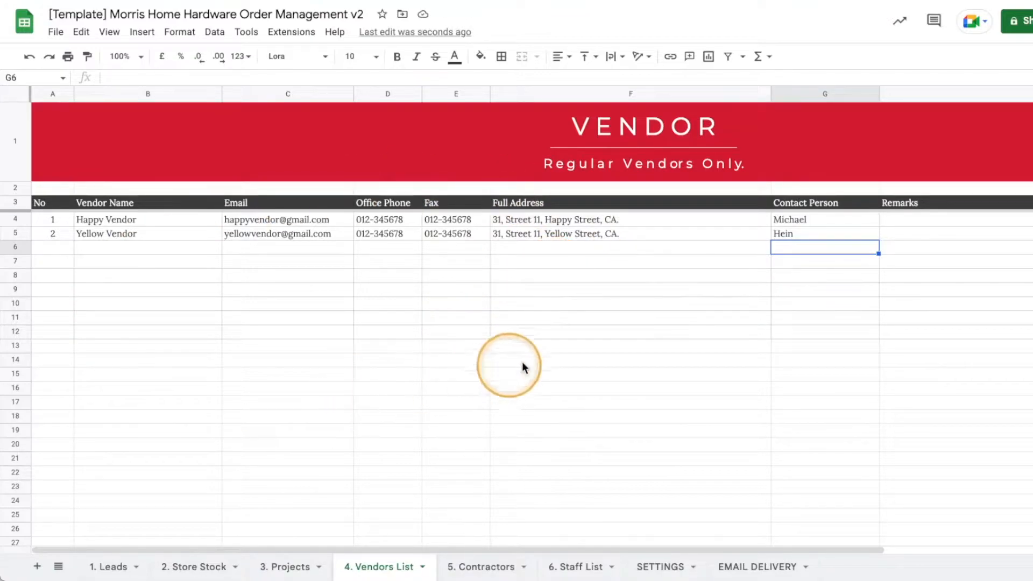
On the 5. Contractors sheet, enter contractor 1 with the contractor's name.
{"action": "left_click", "coordinate": [474, 569]}
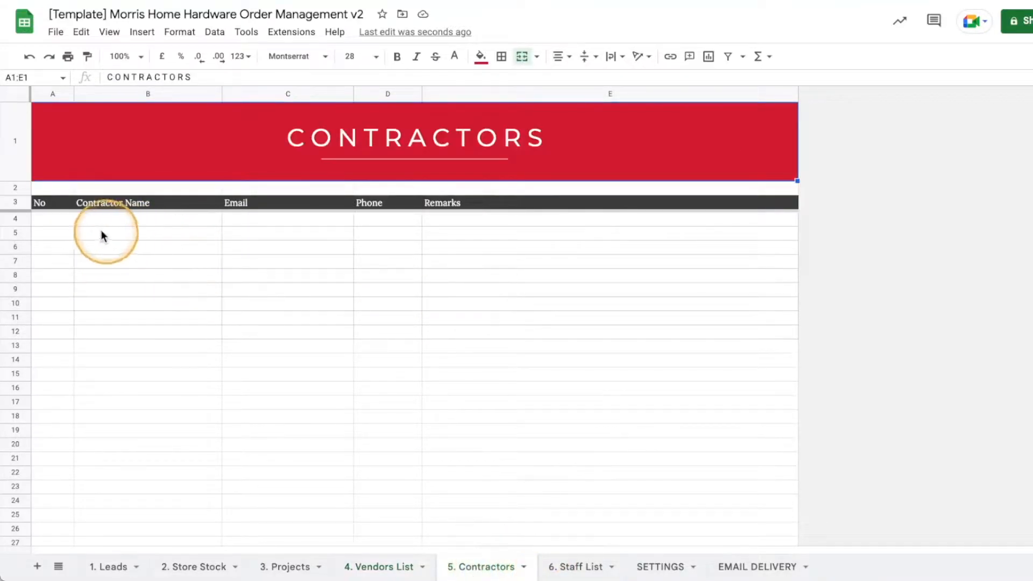
{"action": "left_click", "coordinate": [63, 223]}
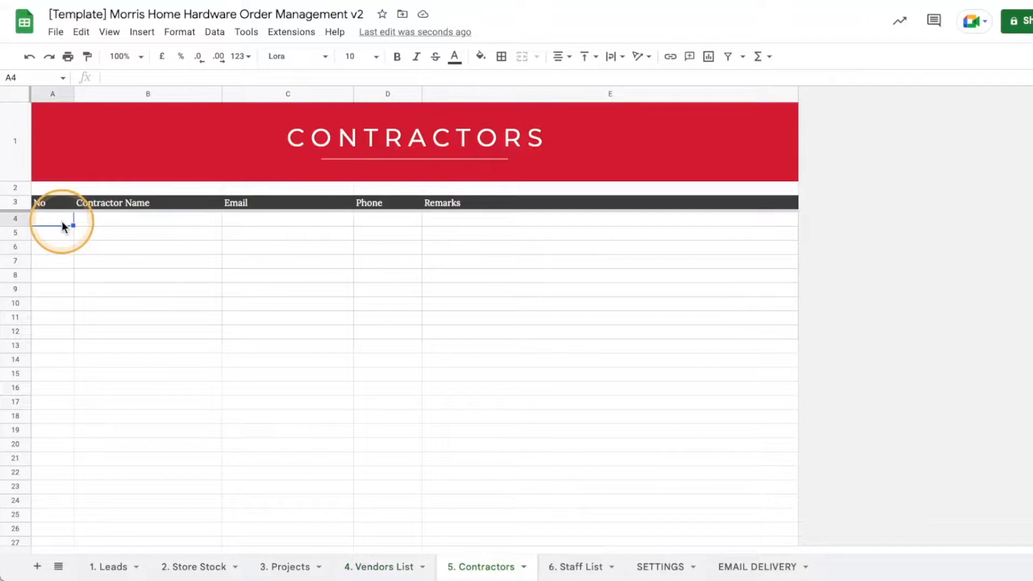
{"action": "type", "text": "1"}
{"action": "key", "text": "Right"}
{"action": "type", "text": "Tim"}
{"action": "key", "text": "Return"}
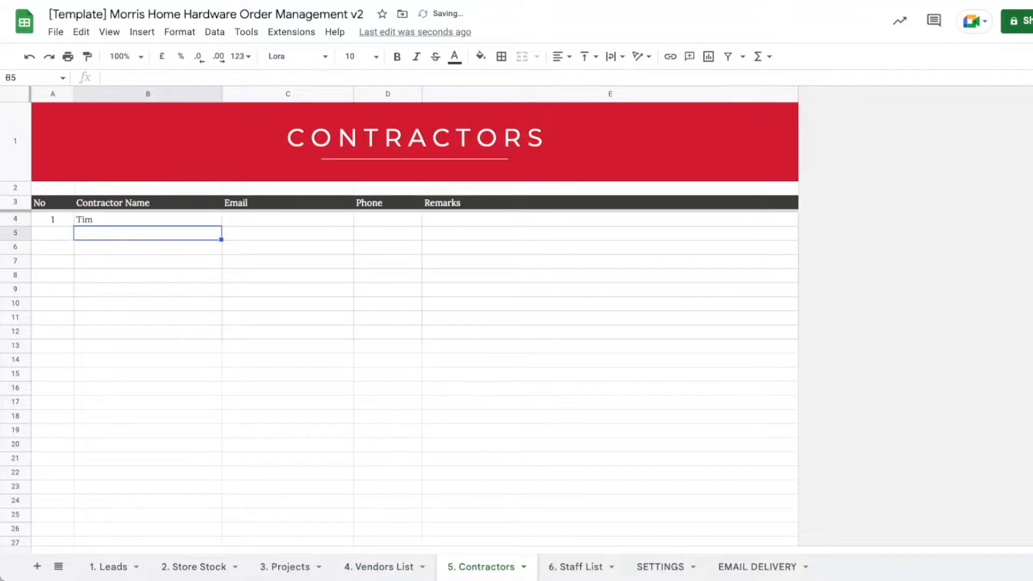
{"action": "key", "text": "Up"}
{"action": "key", "text": "Right"}
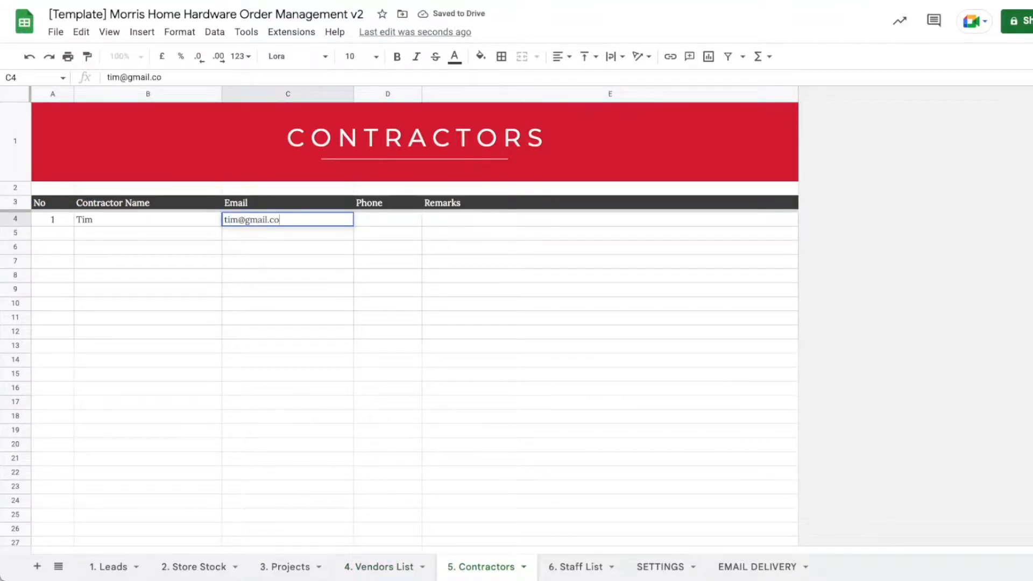
{"action": "key", "text": "Return"}
{"action": "key", "text": "Up"}
{"action": "key", "text": "Right"}
{"action": "double_click", "coordinate": [397, 217]}
{"action": "type", "text": "011-1234567"}
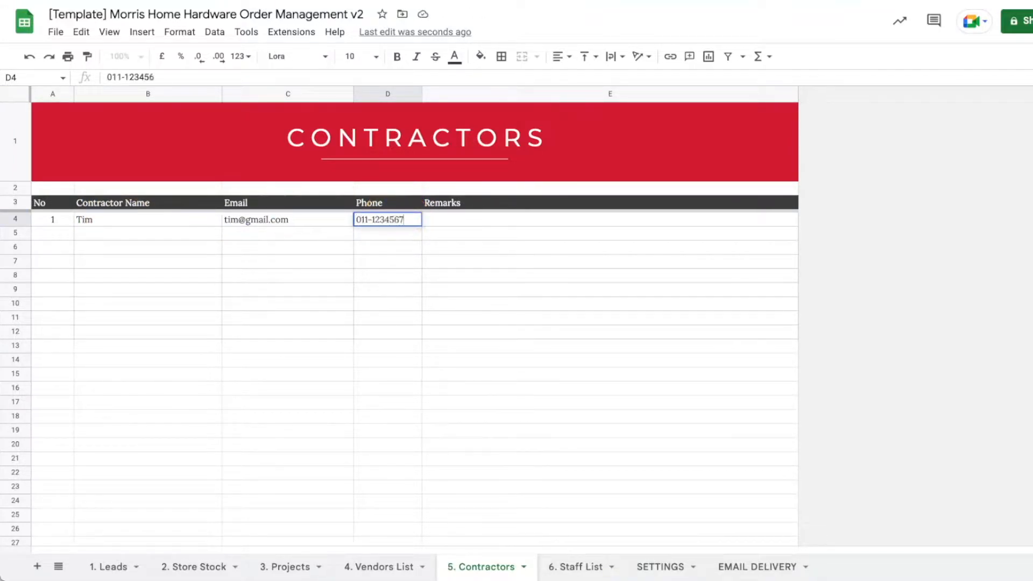
{"action": "key", "text": "Tab"}
{"action": "left_click", "coordinate": [470, 215]}
{"action": "double_click", "coordinate": [469, 216]}
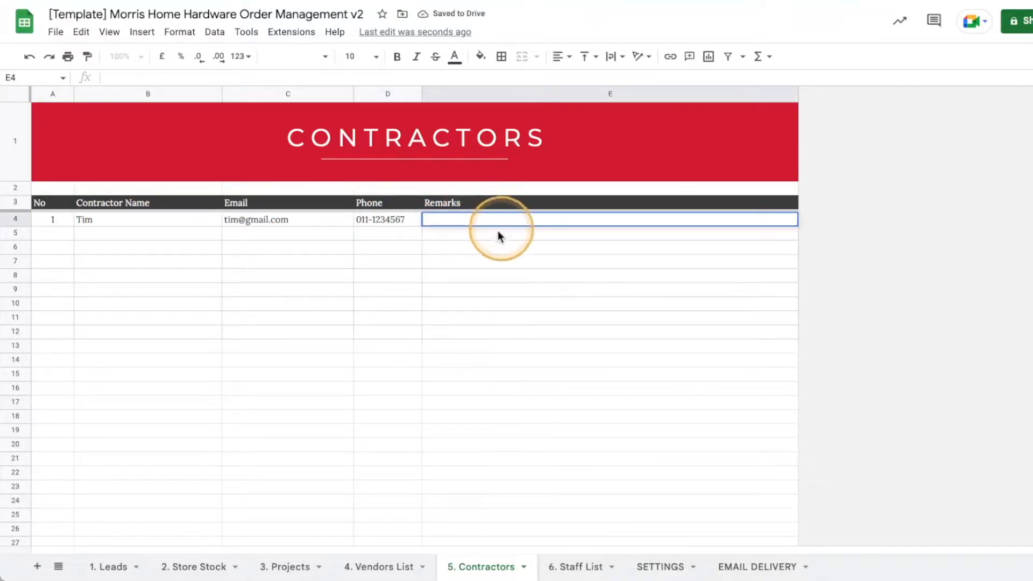
{"action": "left_click", "coordinate": [52, 239]}
{"action": "type", "text": "2"}
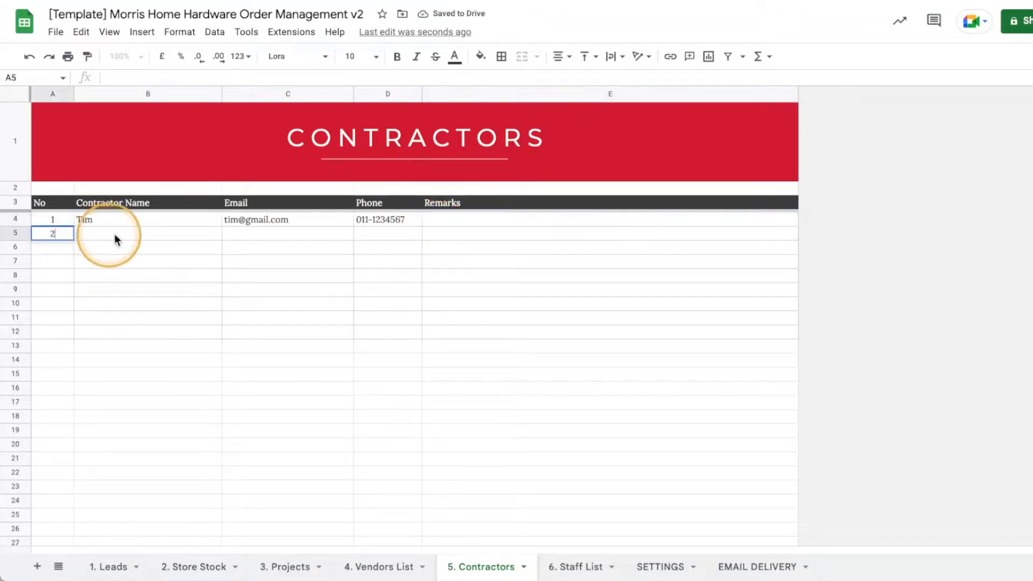
{"action": "left_click", "coordinate": [124, 232]}
{"action": "type", "text": "Jeremy"}
{"action": "key", "text": "Tab"}
{"action": "key", "text": "Tab"}
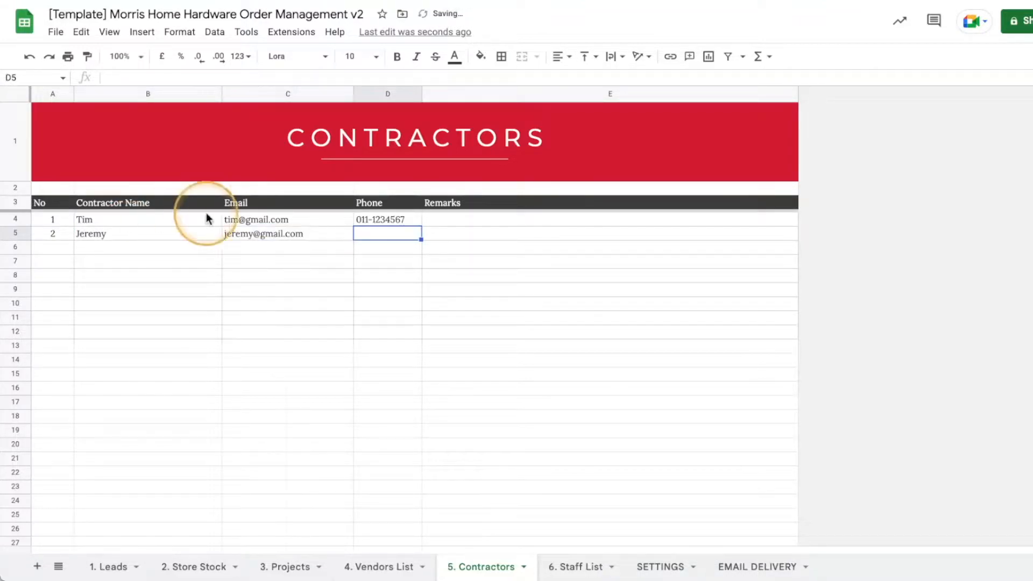
{"action": "type", "text": "018-1234567"}
{"action": "key", "text": "Return"}
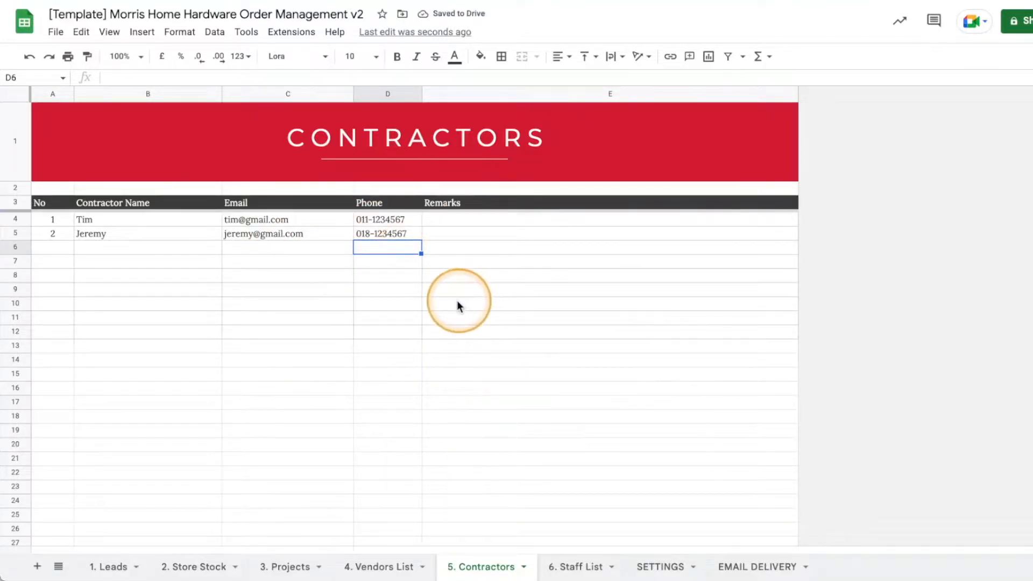
Check the Vendors and Contractors sheets, then go to the 6. Staff List sheet.
{"action": "left_click", "coordinate": [415, 565]}
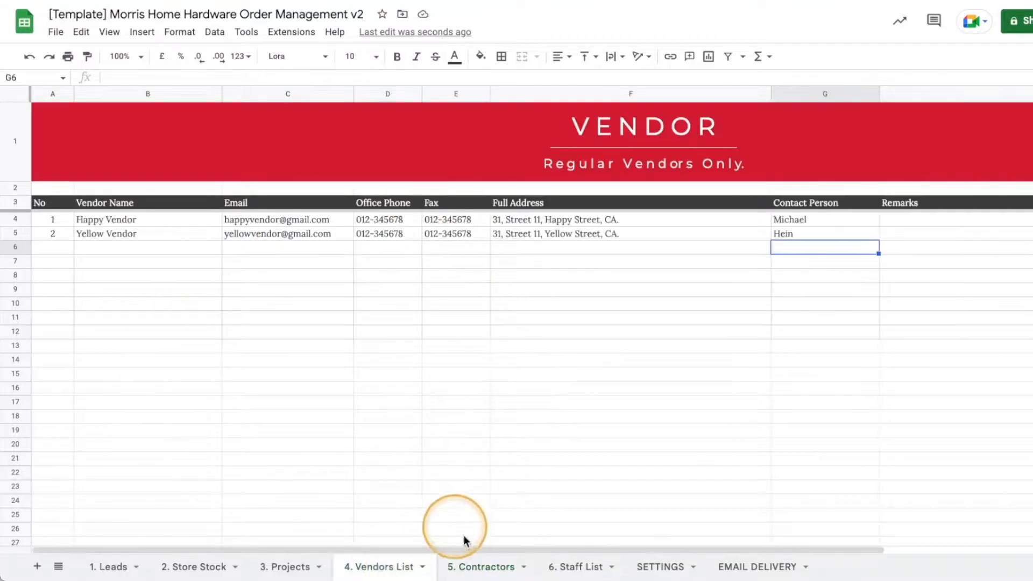
{"action": "left_click", "coordinate": [481, 565]}
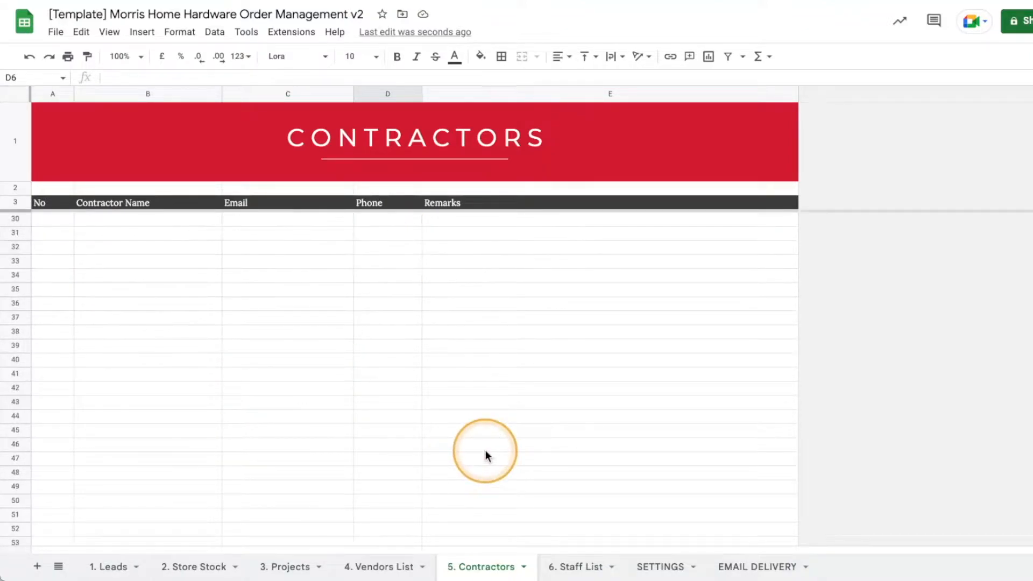
{"action": "left_click", "coordinate": [577, 568]}
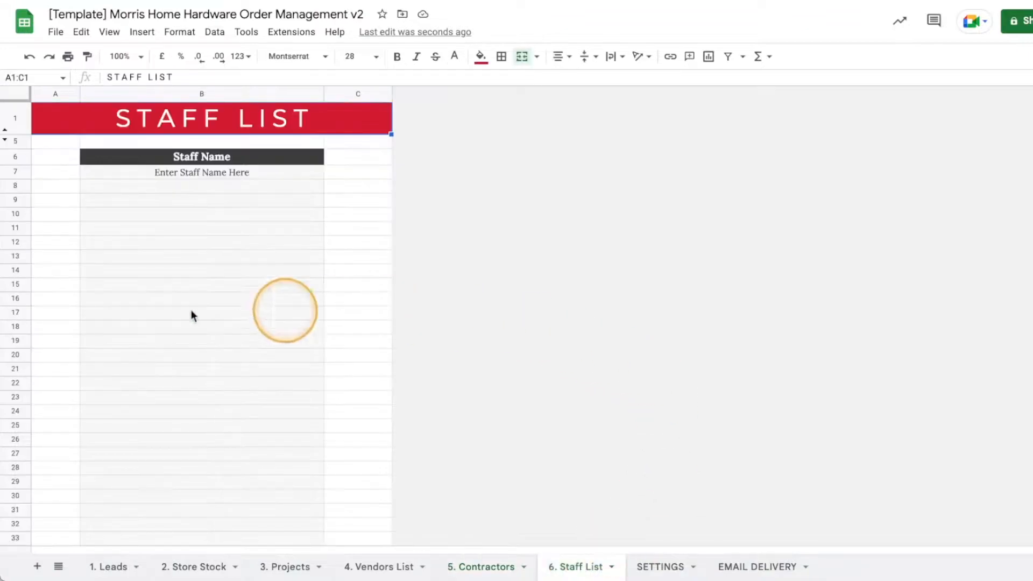
Replace the B7 placeholder with the first staff name and add a second staff name in B8.
{"action": "left_click", "coordinate": [218, 173]}
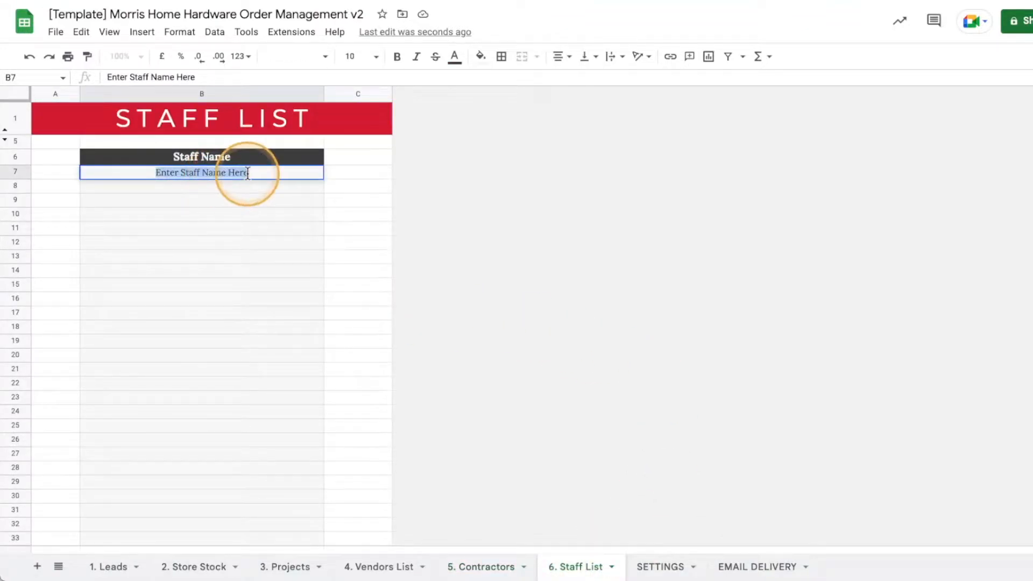
{"action": "key", "text": "BackSpace"}
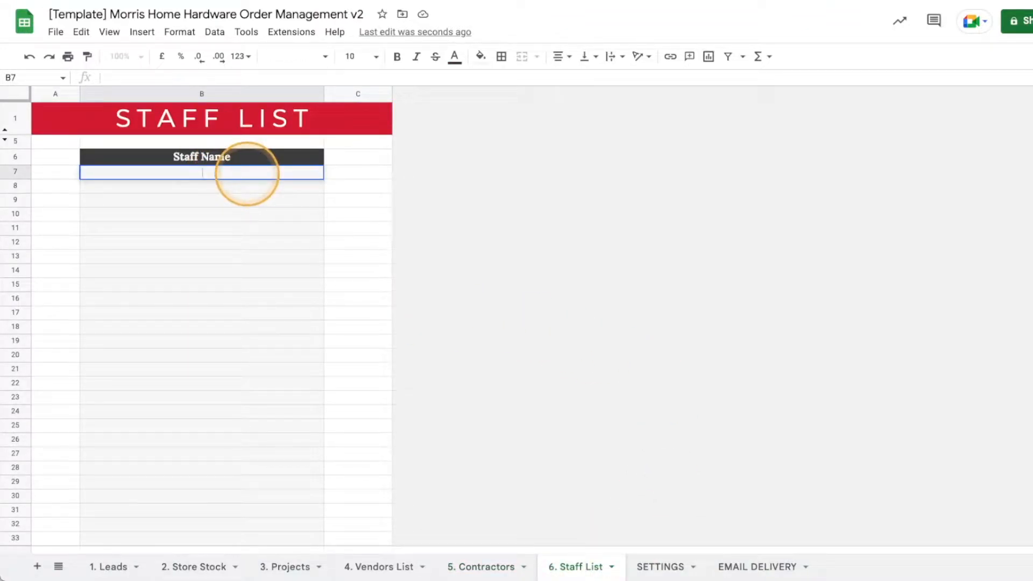
{"action": "key", "text": "Return"}
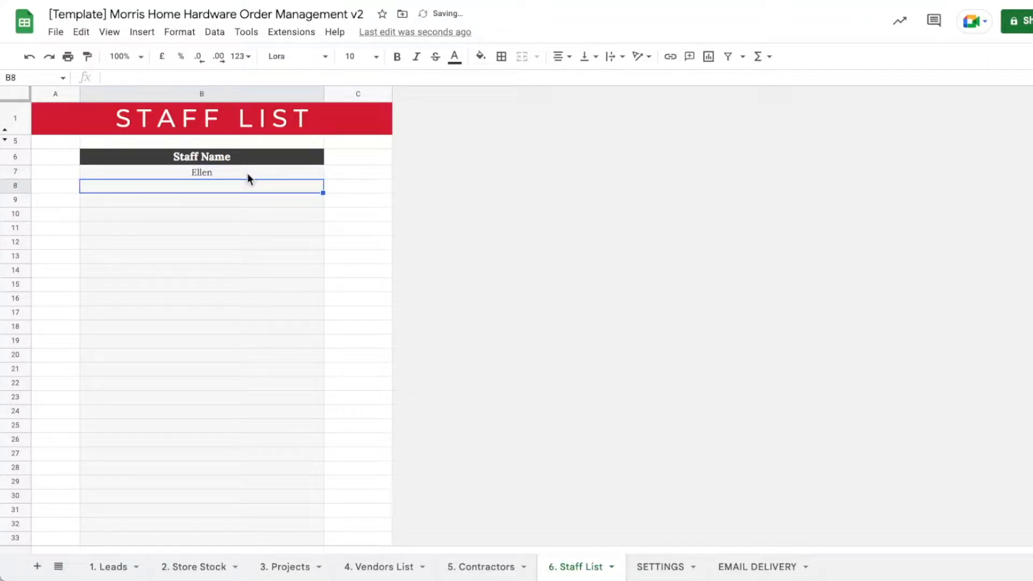
{"action": "type", "text": "Uma"}
{"action": "key", "text": "Return"}
{"action": "left_click", "coordinate": [235, 199]}
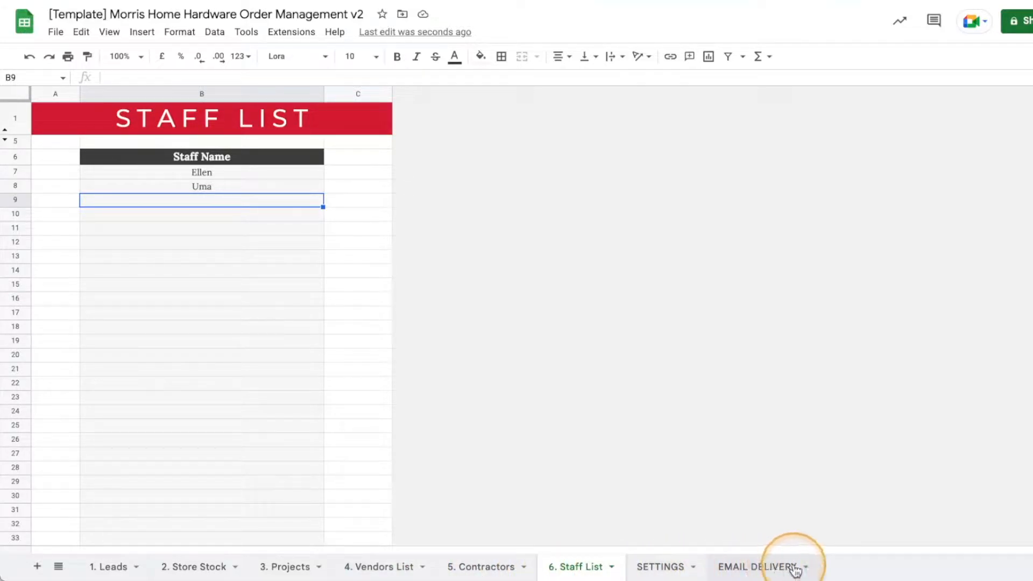
On the EMAIL DELIVERY sheet, change the Sales recipient e-mail in B3 to a sales address.
{"action": "left_click", "coordinate": [775, 568]}
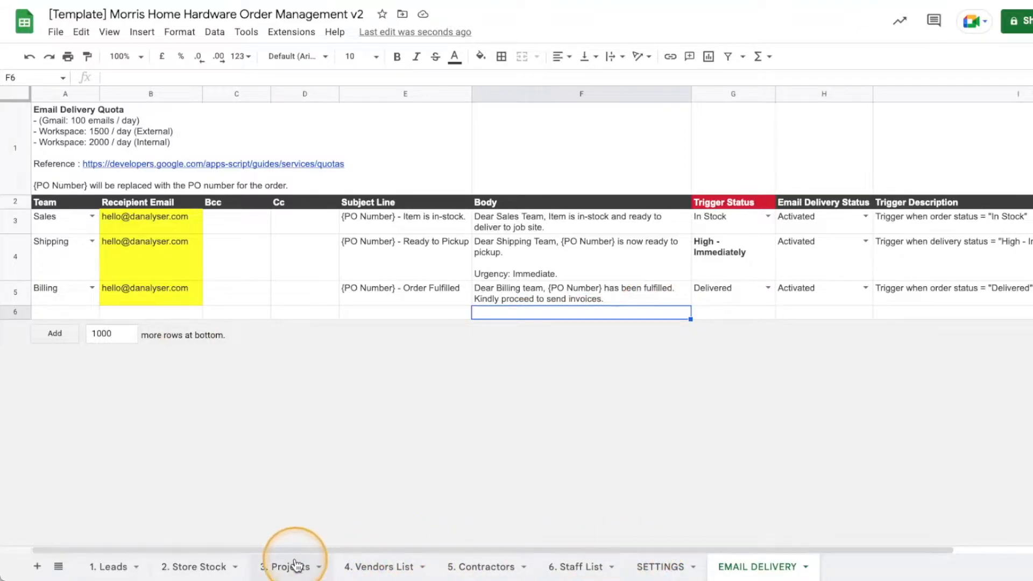
{"action": "left_click_drag", "start_coordinate": [554, 549], "coordinate": [655, 550]}
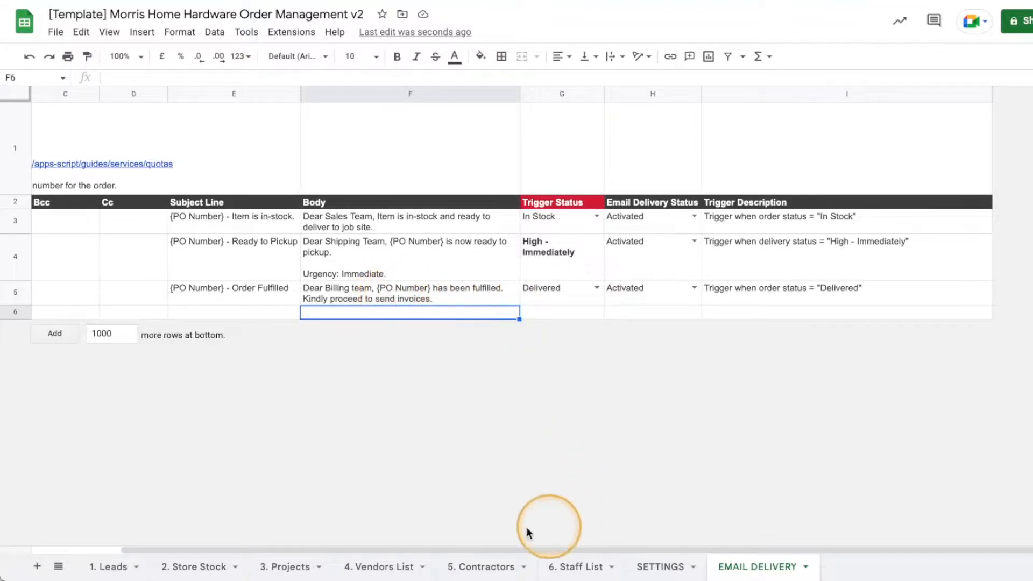
{"action": "left_click_drag", "start_coordinate": [484, 548], "coordinate": [316, 528]}
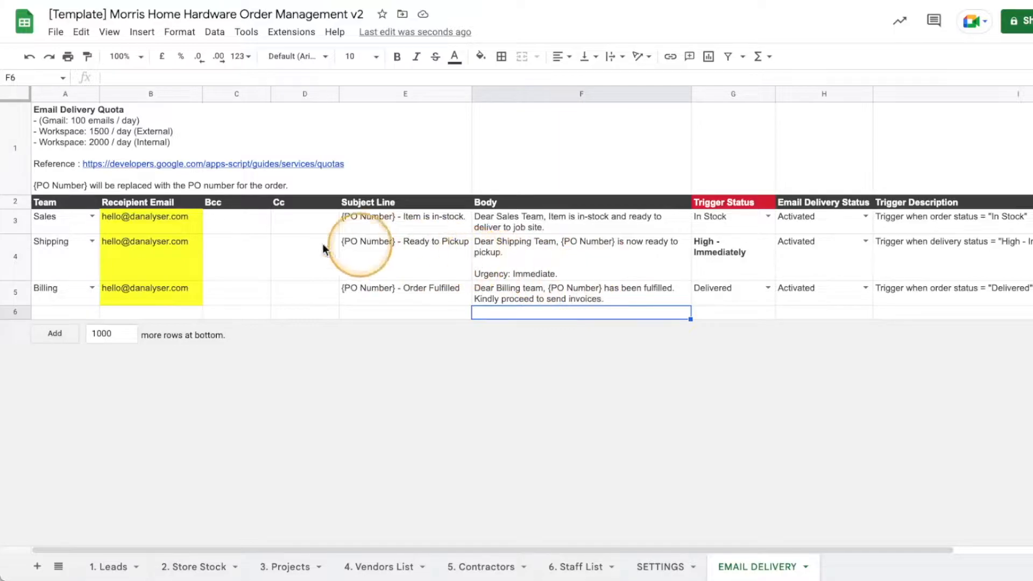
{"action": "left_click", "coordinate": [162, 224]}
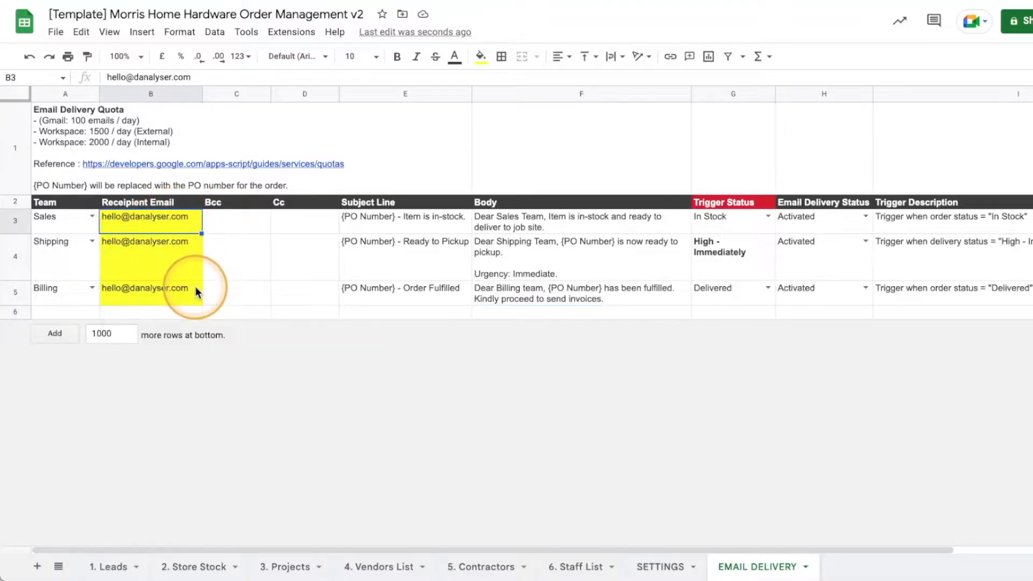
{"action": "double_click", "coordinate": [131, 221]}
{"action": "triple_click", "coordinate": [145, 216]}
{"action": "key", "text": "ctrl+c"}
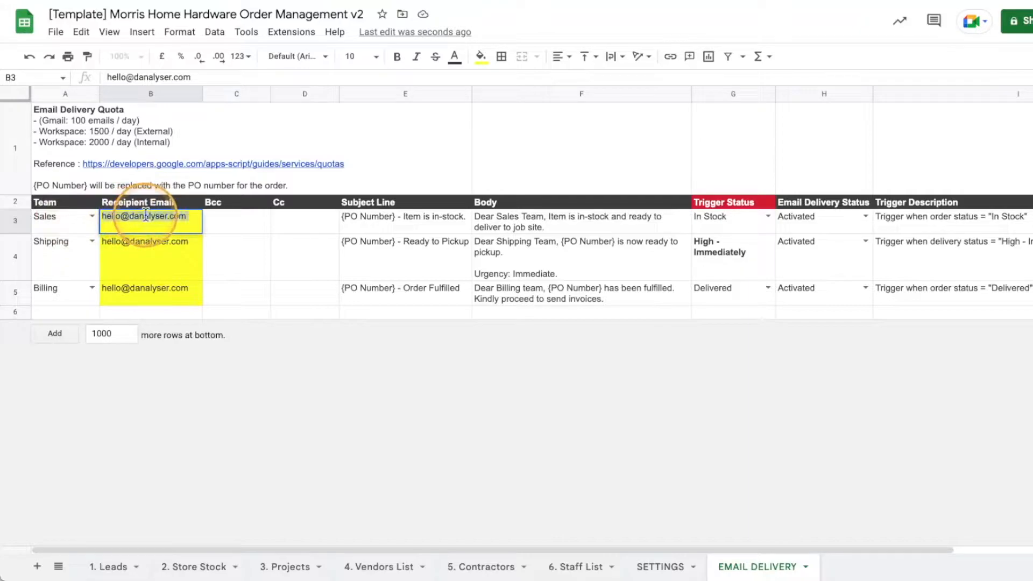
{"action": "type", "text": "sales@company"}
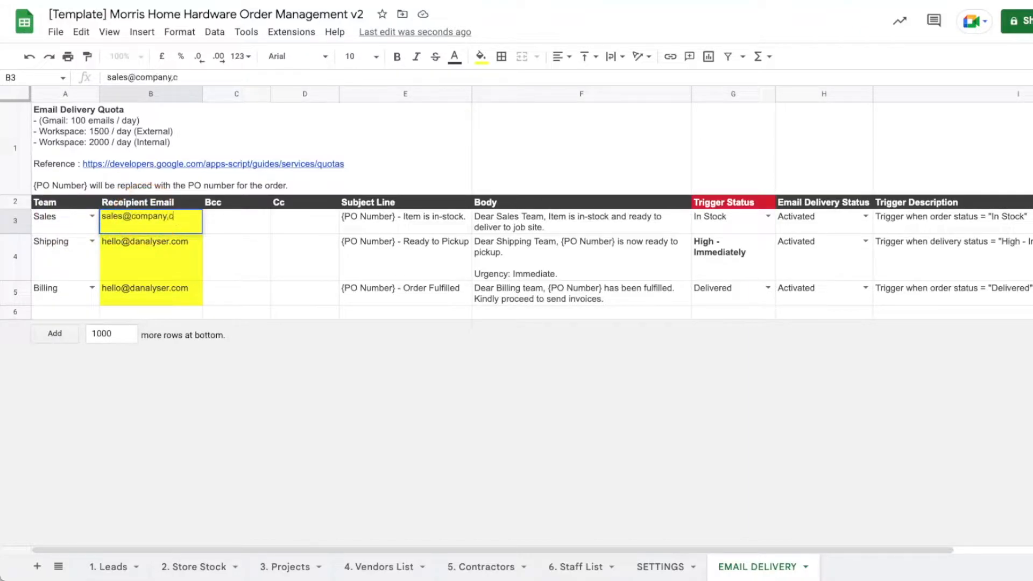
{"action": "key", "text": "Return"}
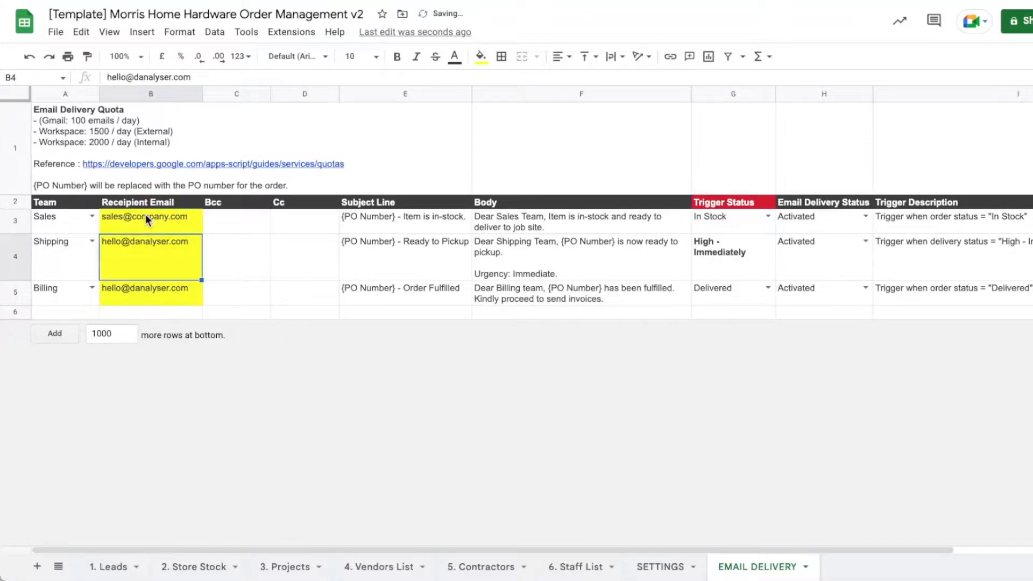
{"action": "left_click", "coordinate": [135, 218]}
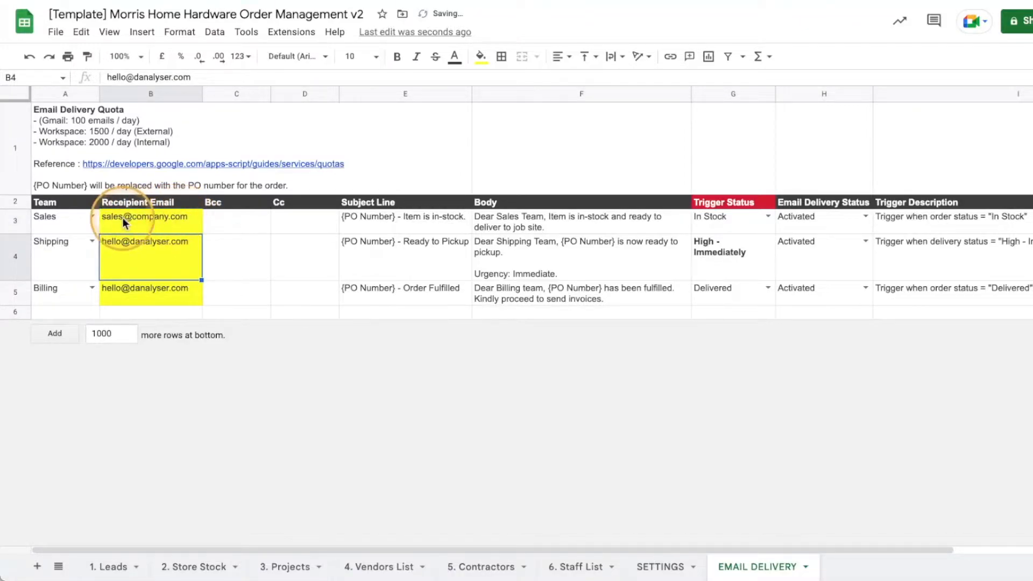
{"action": "mouse_move", "coordinate": [122, 218]}
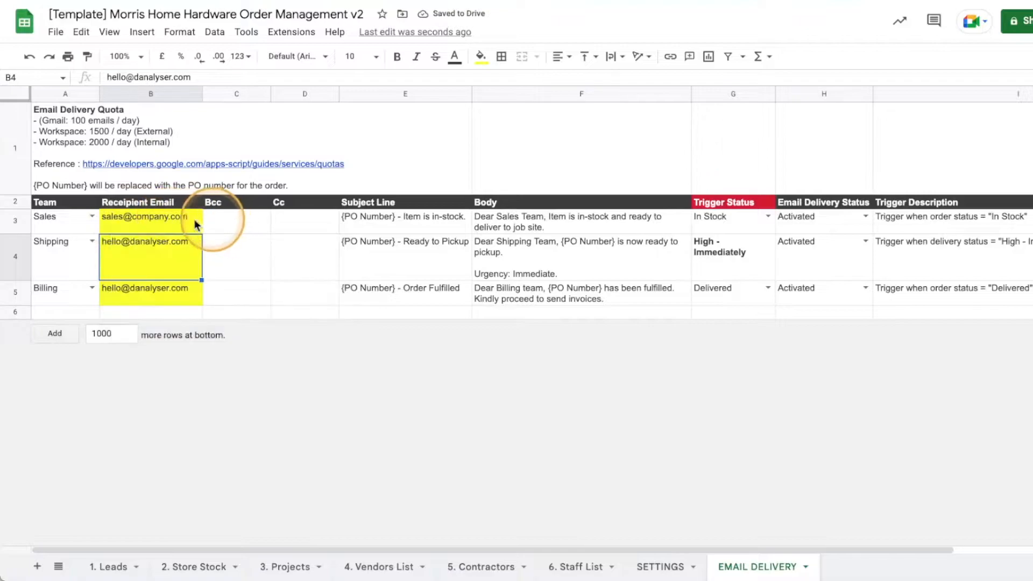
Inspect the Bcc cell C3 and restore B3's original Sales recipient address.
{"action": "left_click", "coordinate": [213, 216]}
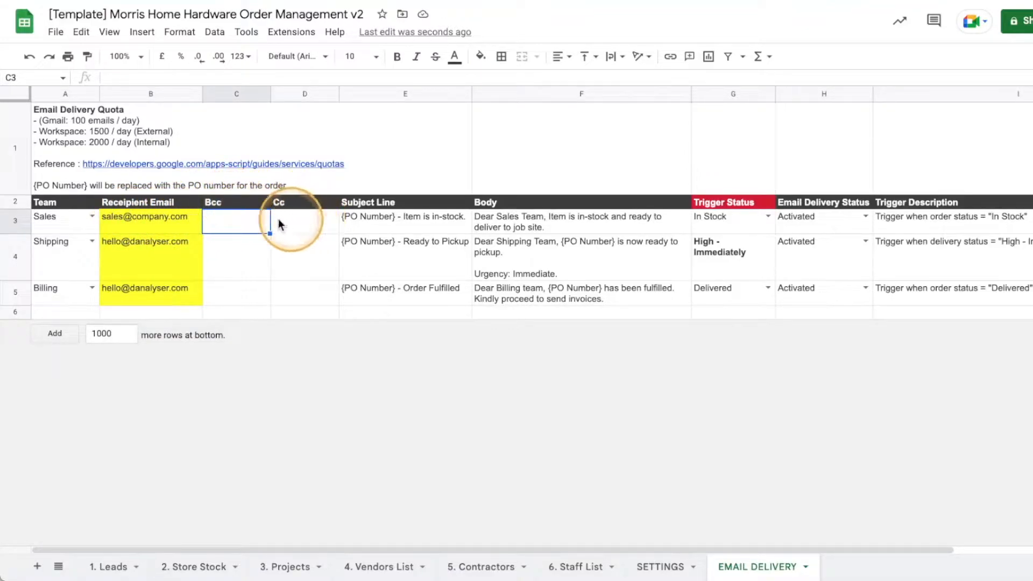
{"action": "double_click", "coordinate": [250, 218]}
{"action": "left_click", "coordinate": [308, 223]}
{"action": "left_click", "coordinate": [226, 221]}
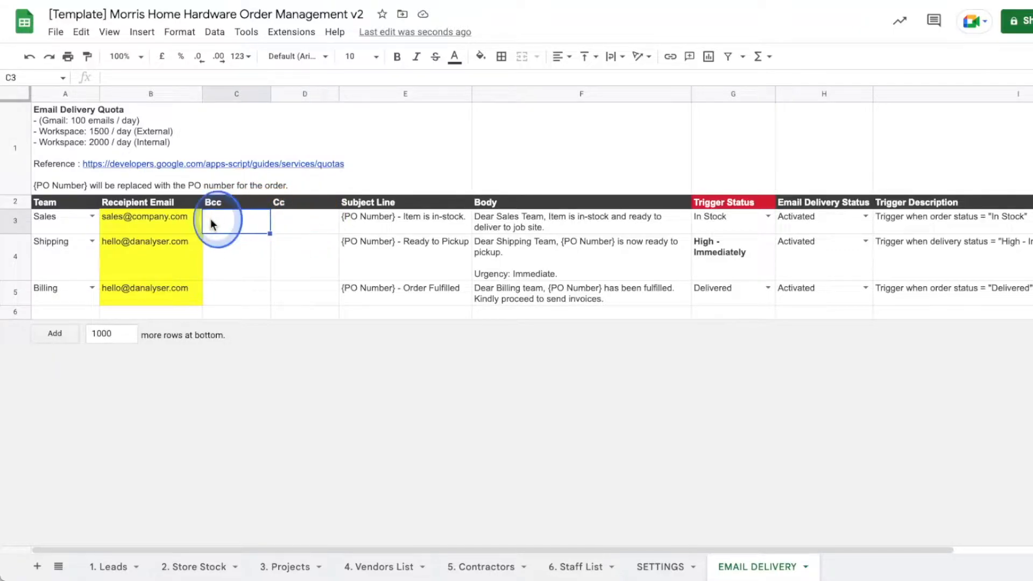
{"action": "left_click", "coordinate": [160, 221]}
{"action": "key", "text": "ctrl+v"}
Review the recipient, Bcc and Cc cells for the Sales and Shipping rows.
{"action": "left_click", "coordinate": [283, 247]}
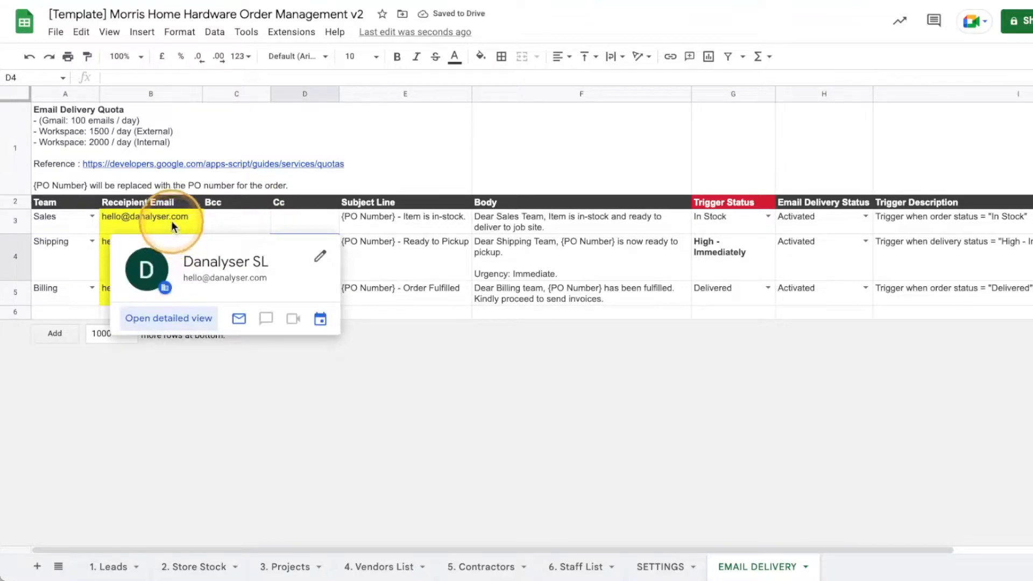
{"action": "left_click", "coordinate": [170, 220]}
{"action": "left_click", "coordinate": [167, 286], "text": "shift"}
{"action": "left_click", "coordinate": [265, 241]}
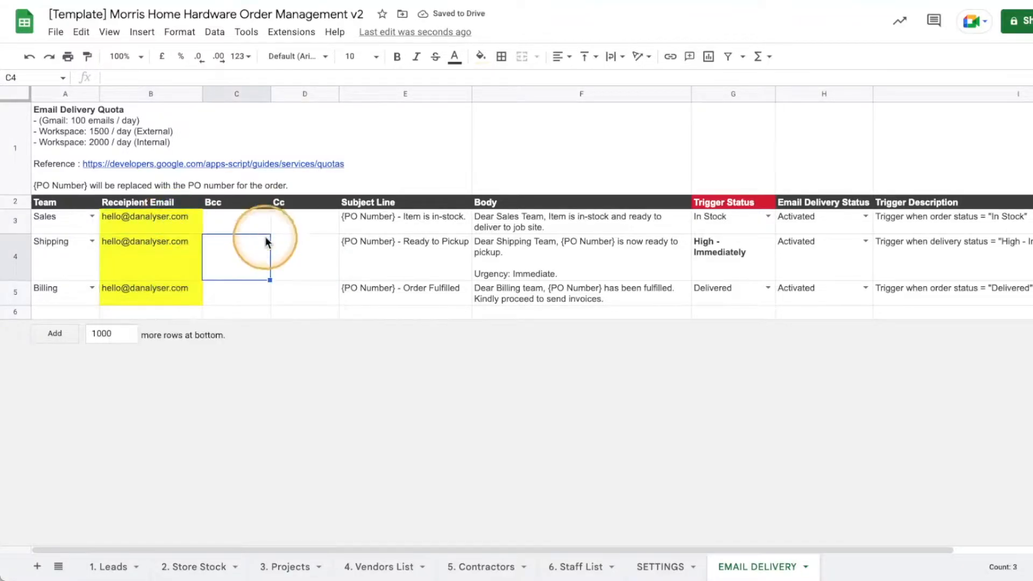
{"action": "left_click_drag", "start_coordinate": [238, 217], "coordinate": [302, 222]}
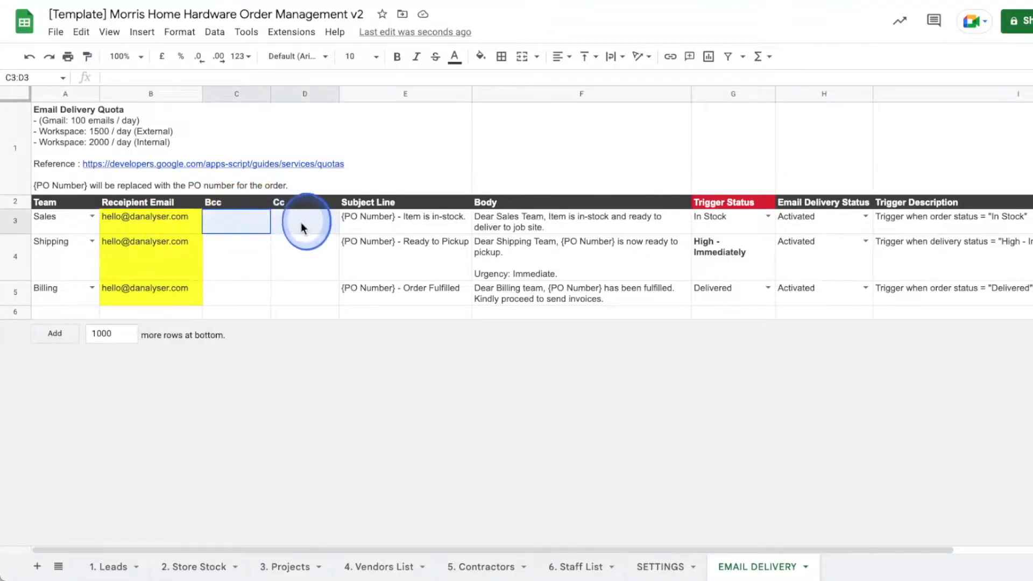
{"action": "left_click", "coordinate": [226, 202]}
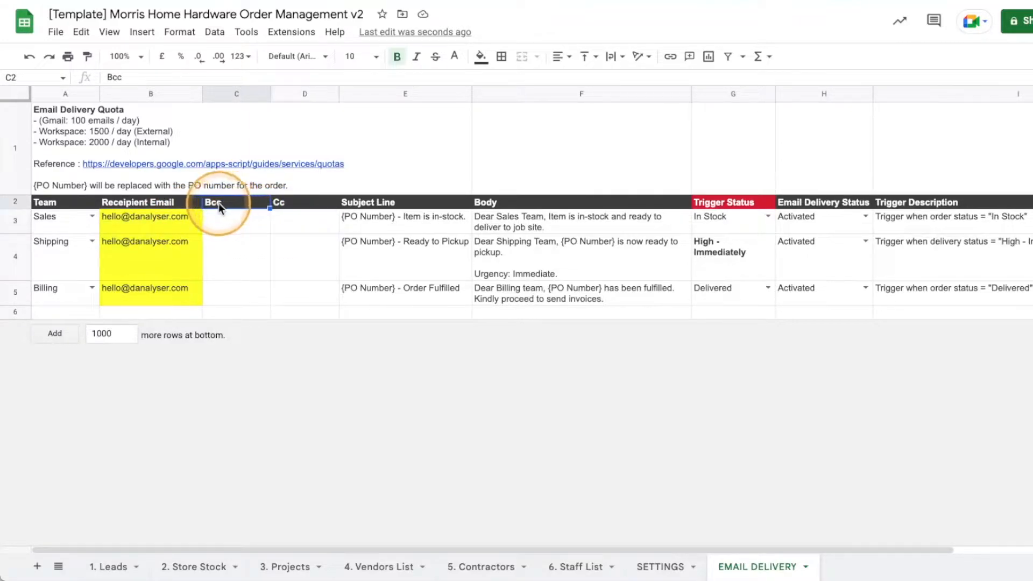
{"action": "left_click", "coordinate": [302, 205]}
{"action": "left_click", "coordinate": [309, 264]}
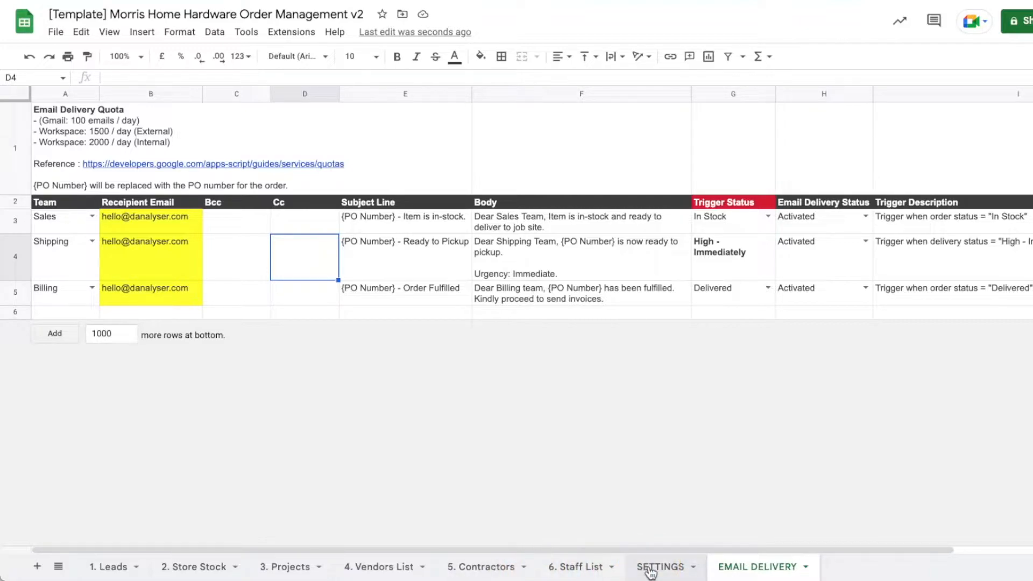
On the 1. Leads sheet, enter Client ID 1 with enquiry date 6 October 2022 in row 10.
{"action": "left_click", "coordinate": [113, 567]}
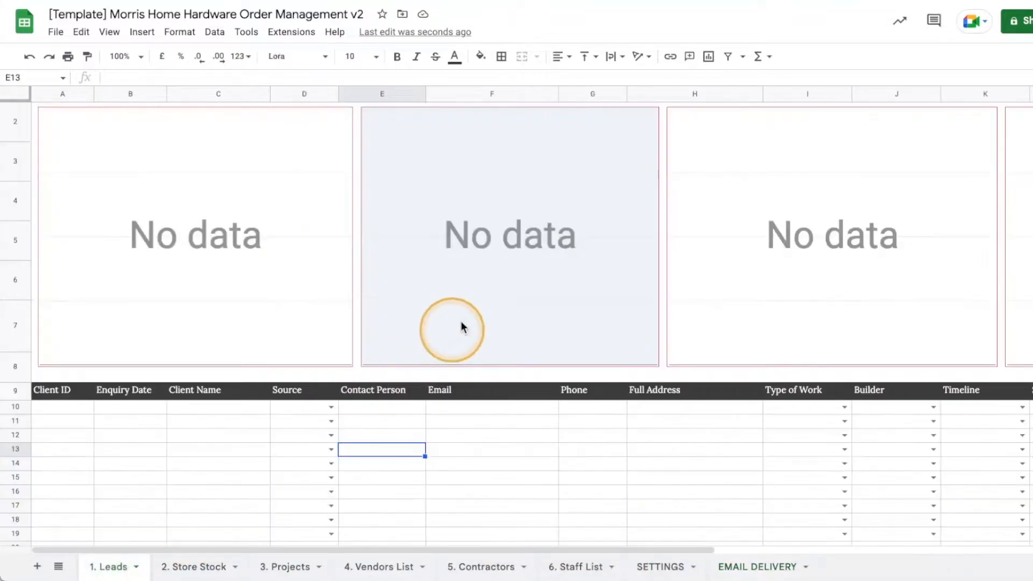
{"action": "scroll", "coordinate": [694, 475], "scroll_direction": "down", "scroll_amount": 2}
{"action": "scroll", "coordinate": [110, 460], "scroll_direction": "up", "scroll_amount": 3}
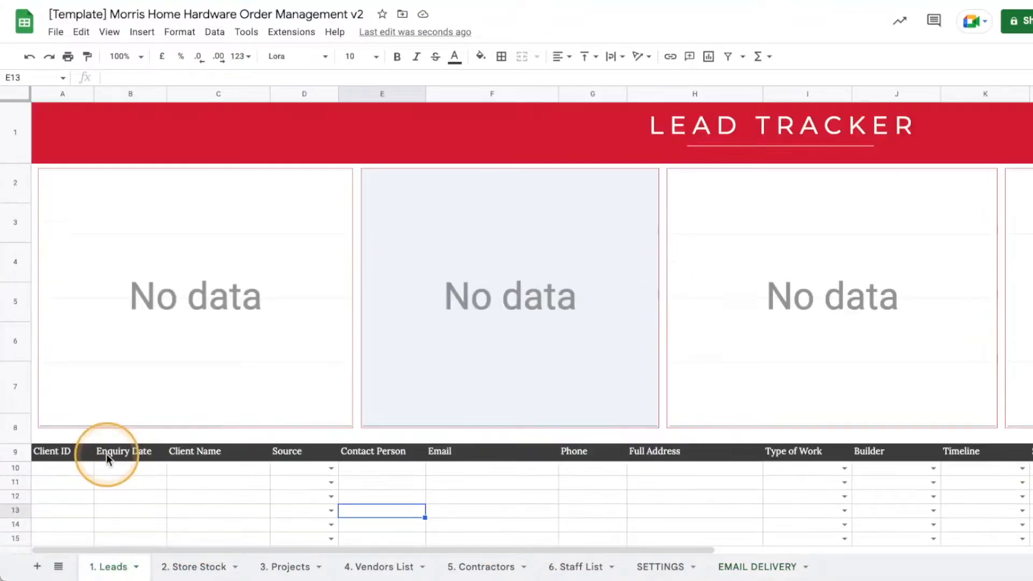
{"action": "scroll", "coordinate": [770, 177], "scroll_direction": "down", "scroll_amount": 1}
{"action": "scroll", "coordinate": [770, 258], "scroll_direction": "up", "scroll_amount": 1}
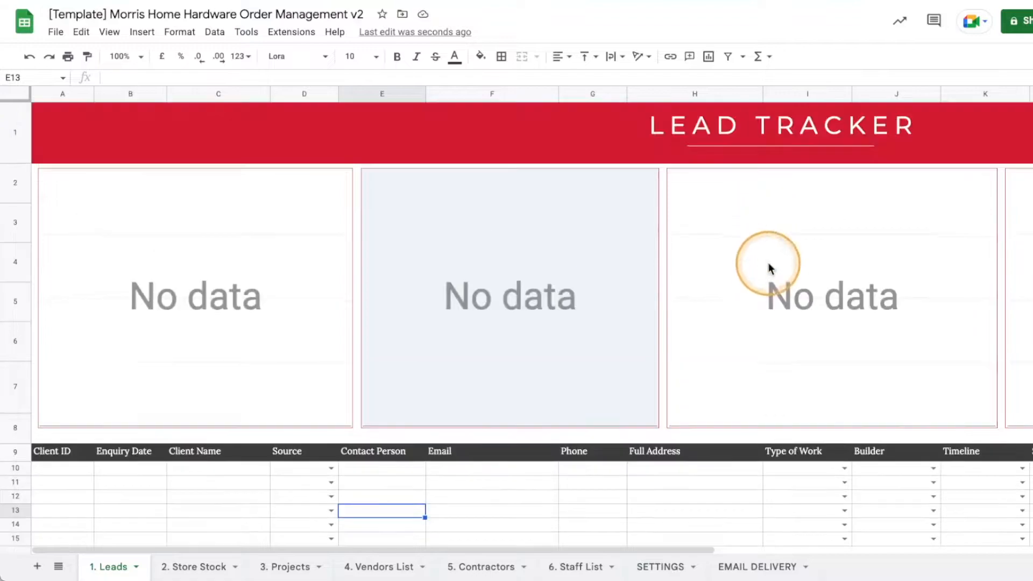
{"action": "left_click", "coordinate": [87, 467]}
{"action": "scroll", "coordinate": [364, 376], "scroll_direction": "down", "scroll_amount": 3}
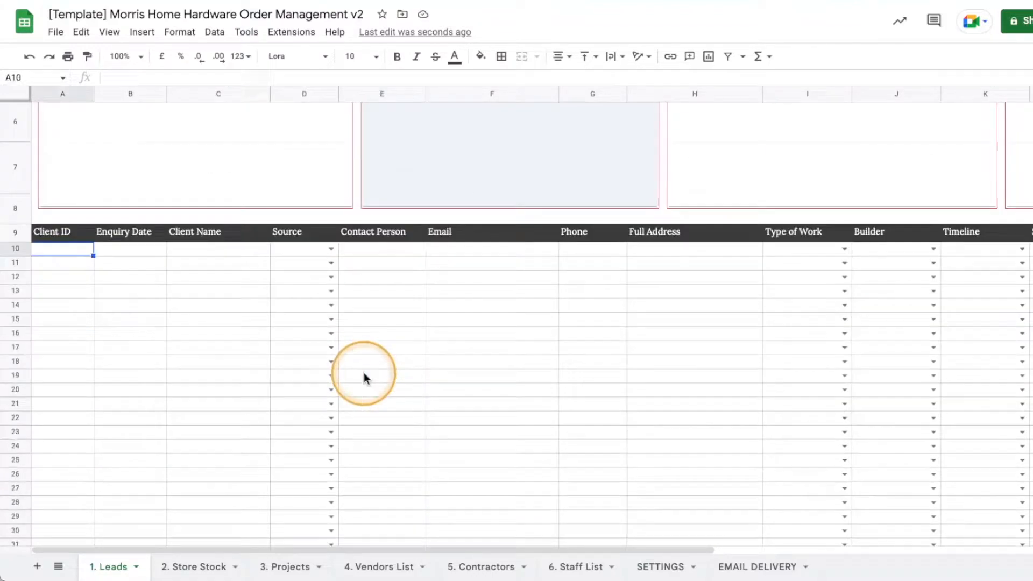
{"action": "double_click", "coordinate": [67, 249]}
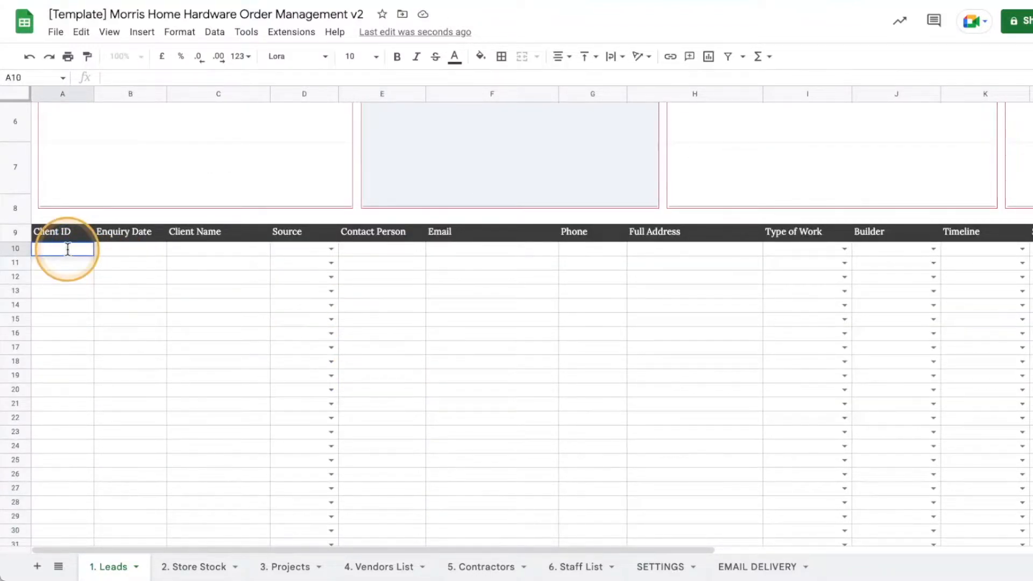
{"action": "type", "text": "1"}
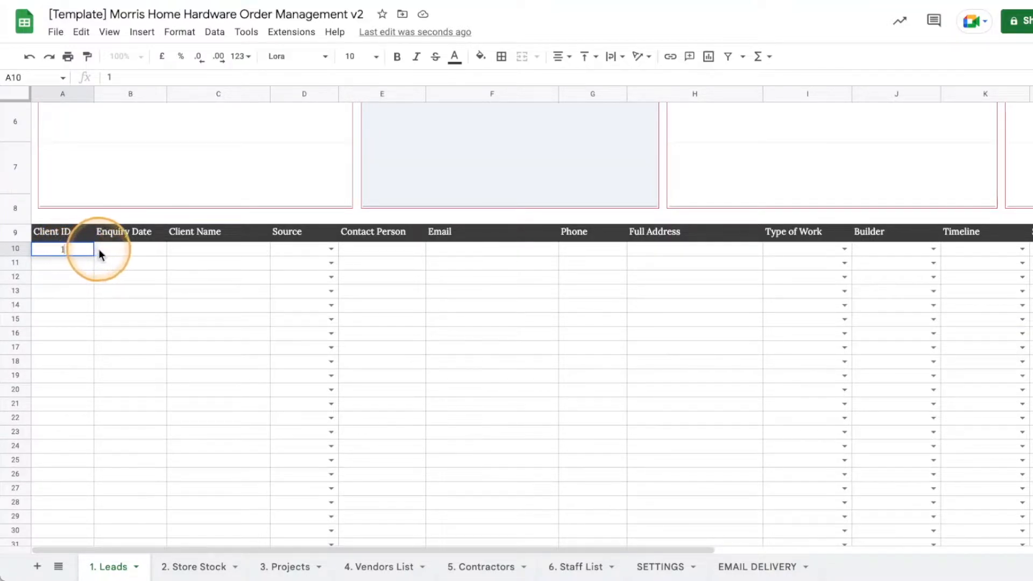
{"action": "left_click", "coordinate": [118, 250]}
{"action": "double_click", "coordinate": [117, 249]}
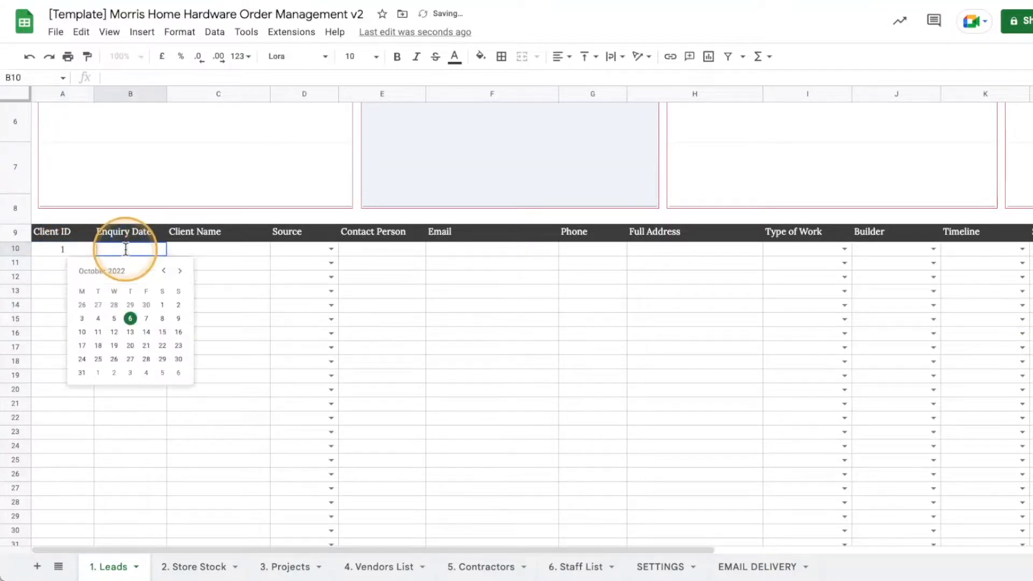
{"action": "left_click", "coordinate": [131, 321]}
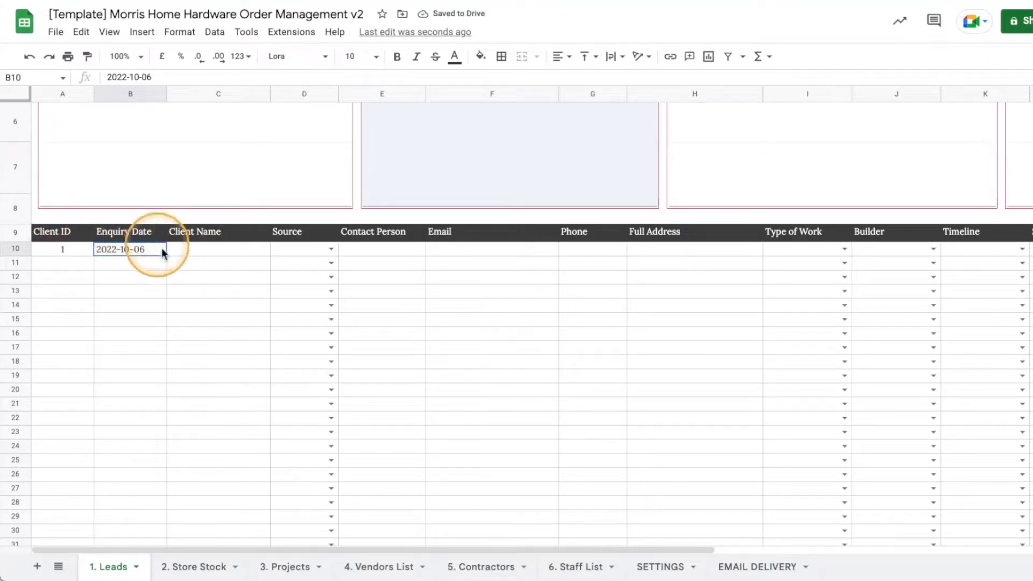
Enter the client name in C10 and set the lead source to Flyer.
{"action": "left_click", "coordinate": [217, 249]}
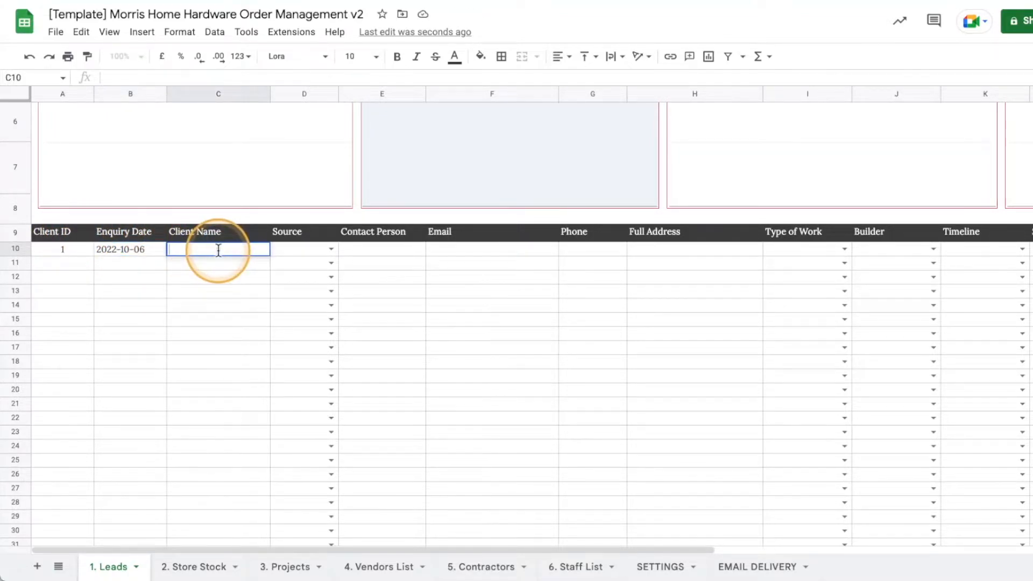
{"action": "double_click", "coordinate": [218, 249]}
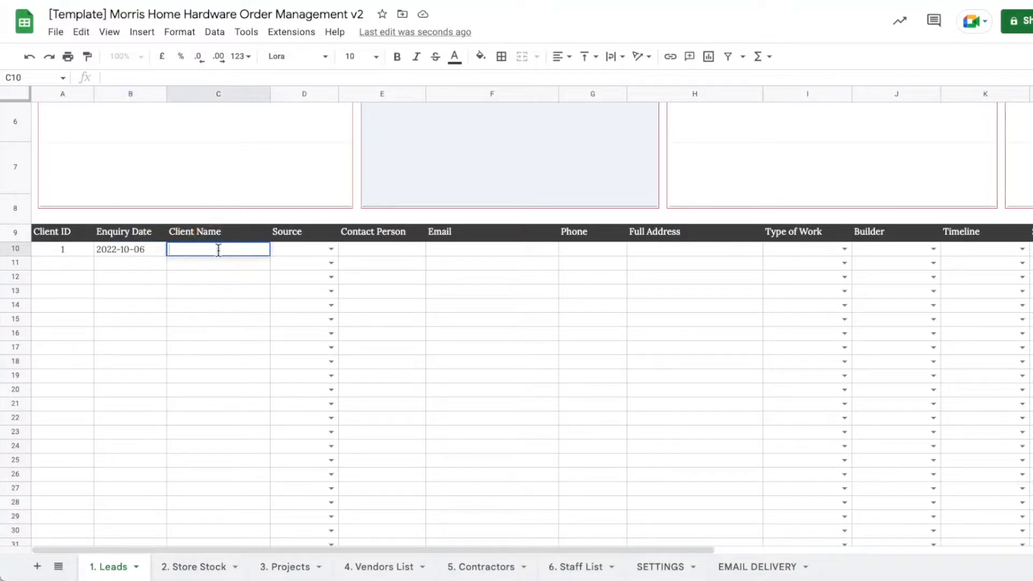
{"action": "key", "text": "Return"}
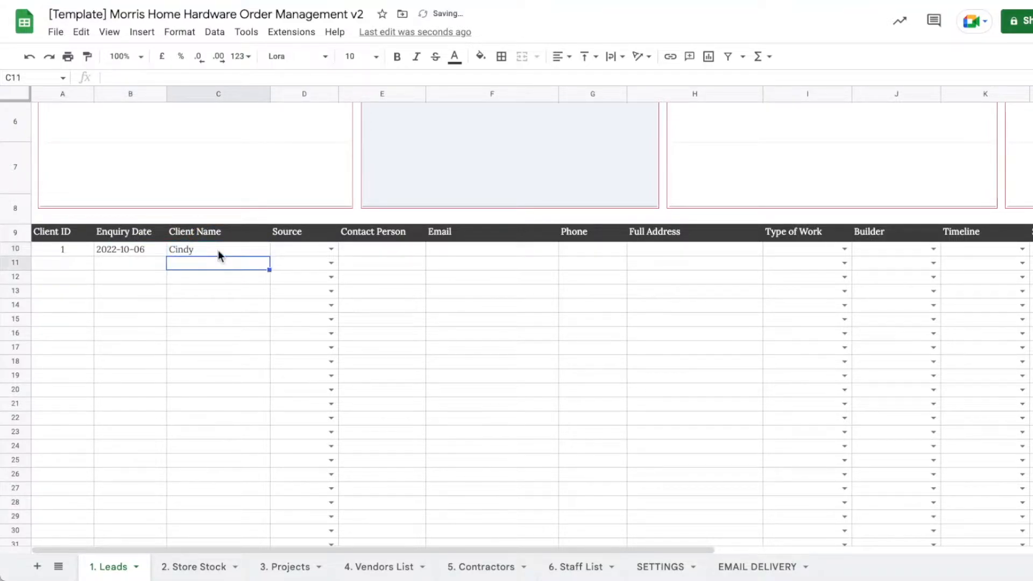
{"action": "left_click", "coordinate": [330, 249]}
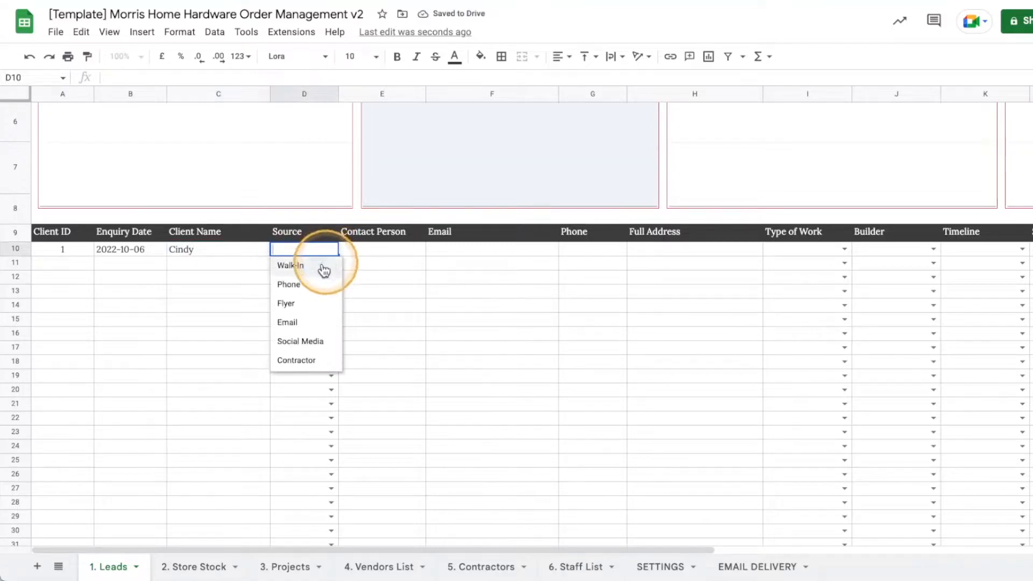
{"action": "left_click", "coordinate": [302, 304]}
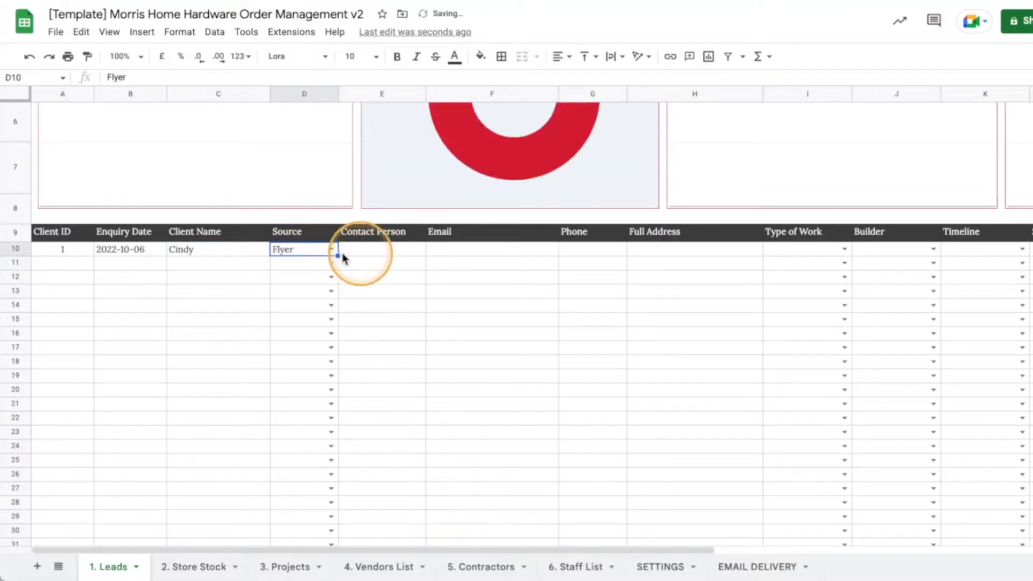
Enter the first lead's contact person in E10 and e-mail address in F10.
{"action": "scroll", "coordinate": [457, 326], "scroll_direction": "up", "scroll_amount": 3}
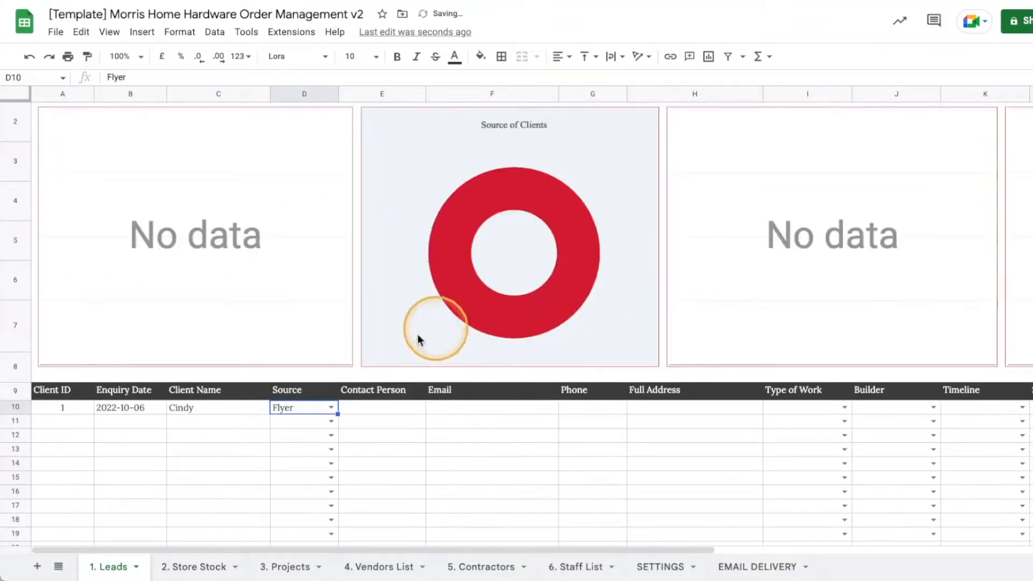
{"action": "double_click", "coordinate": [377, 408]}
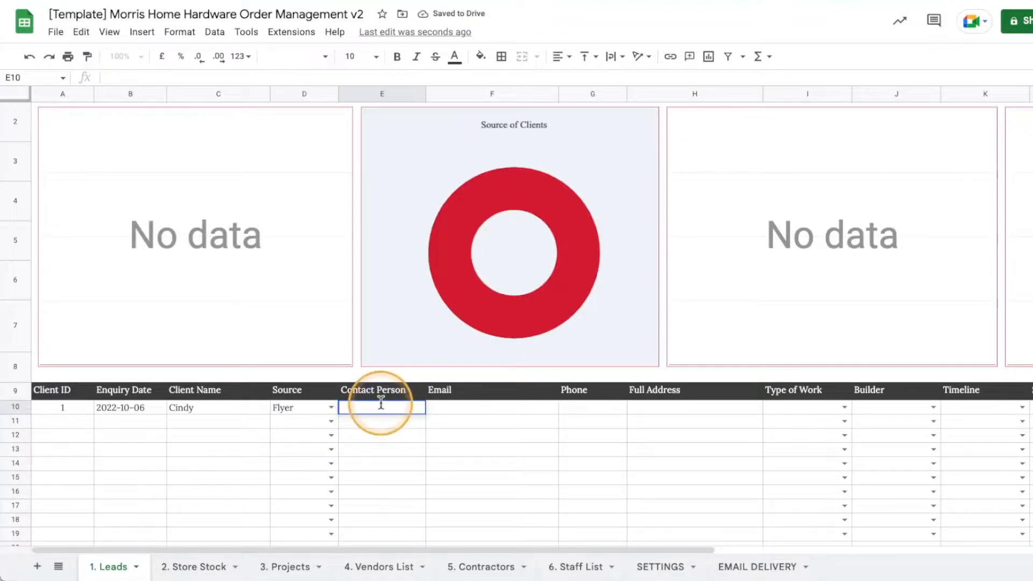
{"action": "type", "text": "Cindy"}
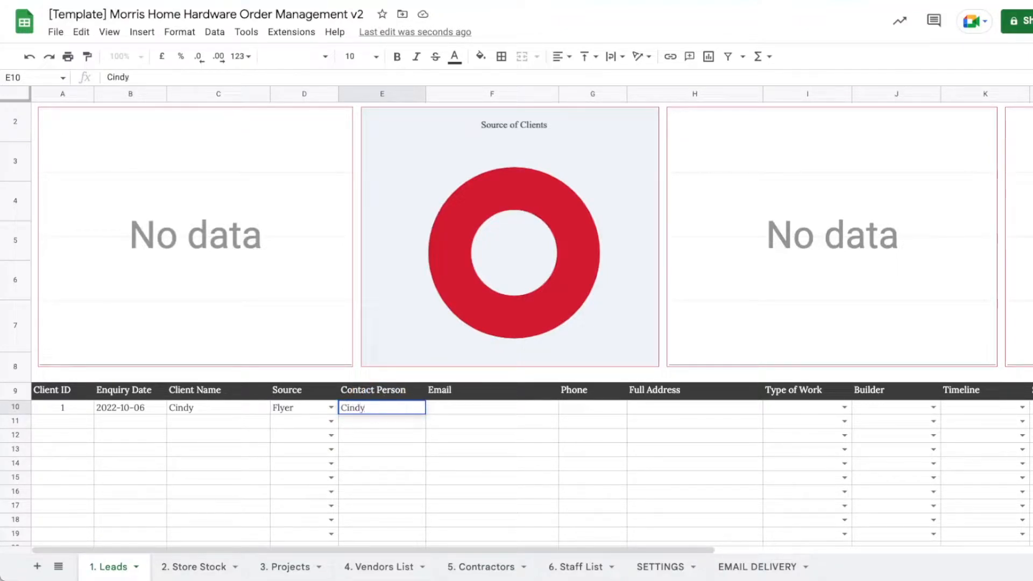
{"action": "key", "text": "Return"}
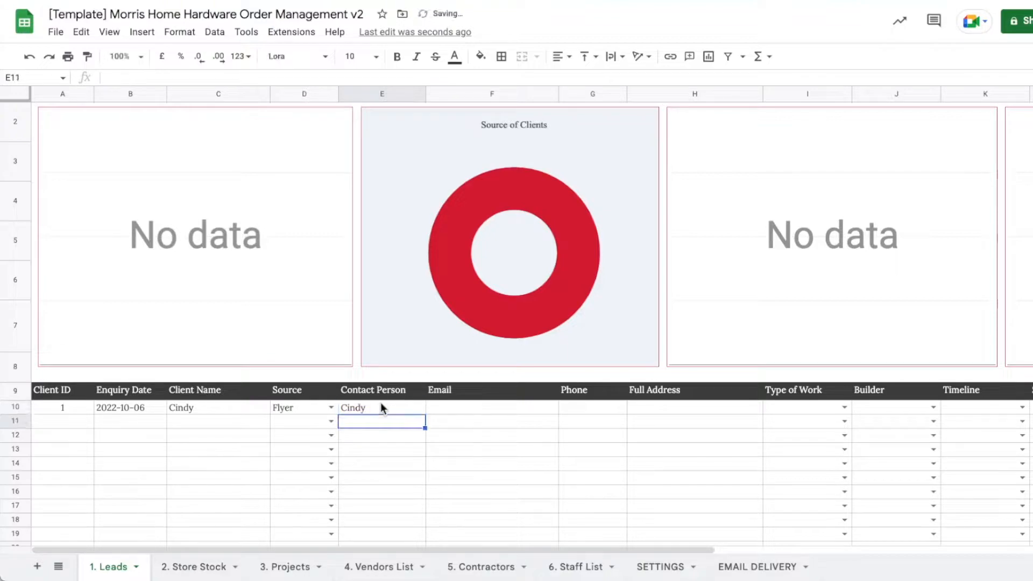
{"action": "scroll", "coordinate": [538, 397], "scroll_direction": "down", "scroll_amount": 2}
{"action": "left_click", "coordinate": [456, 331]}
{"action": "double_click", "coordinate": [500, 327]}
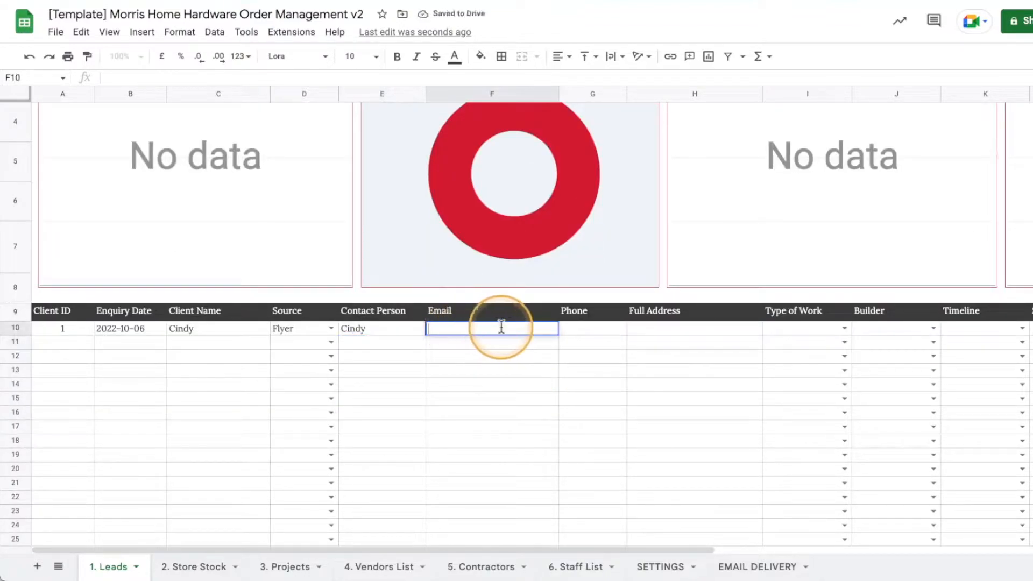
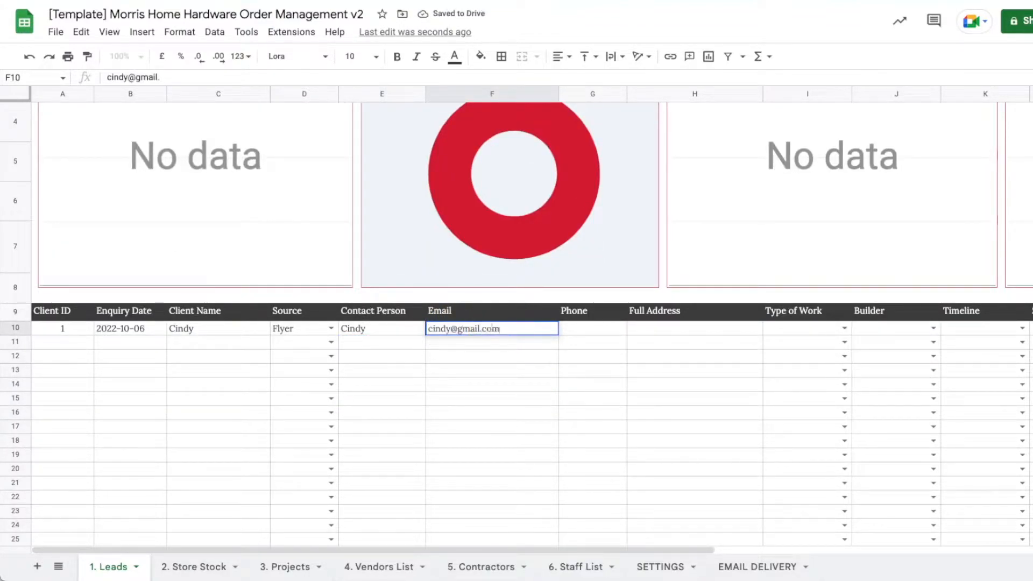
{"action": "key", "text": "Return"}
Enter the lead's phone number in G10 and full address in H10.
{"action": "double_click", "coordinate": [578, 330]}
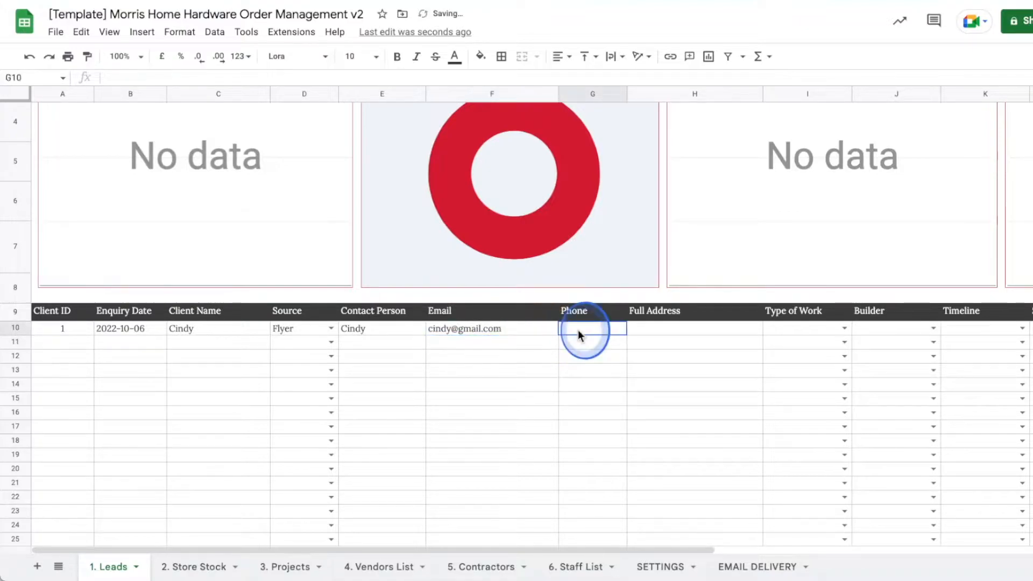
{"action": "type", "text": "089*"}
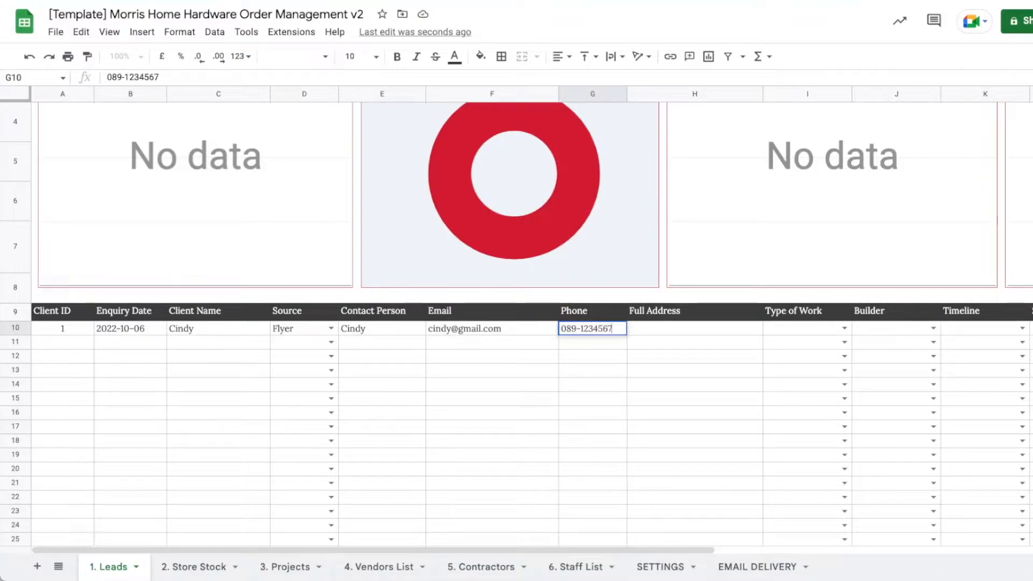
{"action": "key", "text": "Tab"}
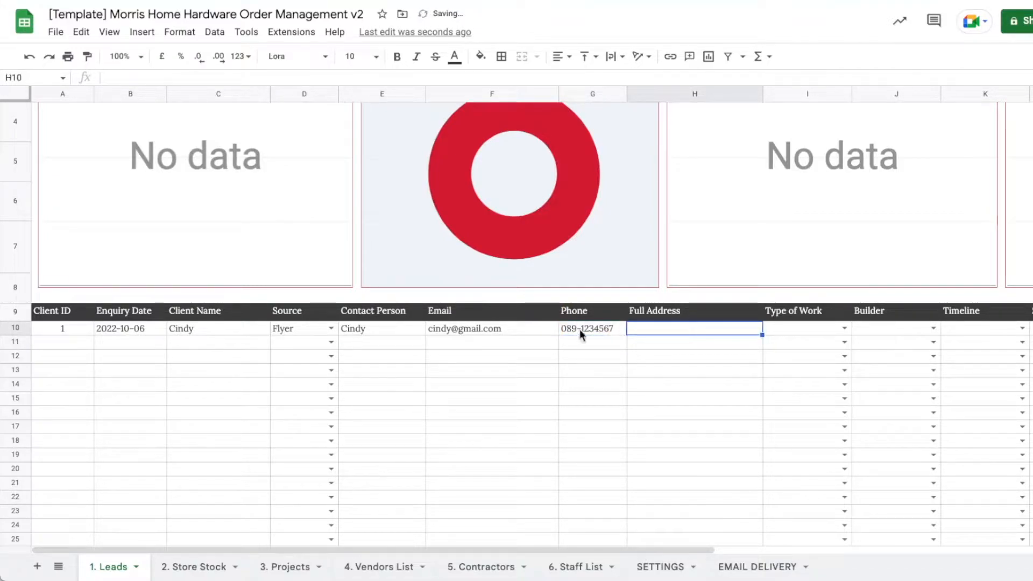
{"action": "double_click", "coordinate": [650, 327]}
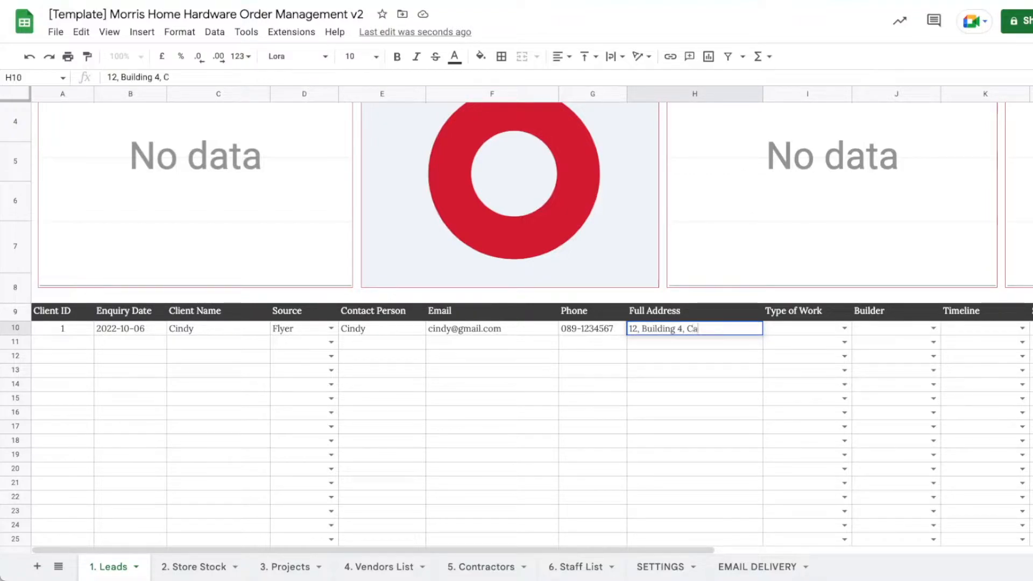
{"action": "key", "text": "Return"}
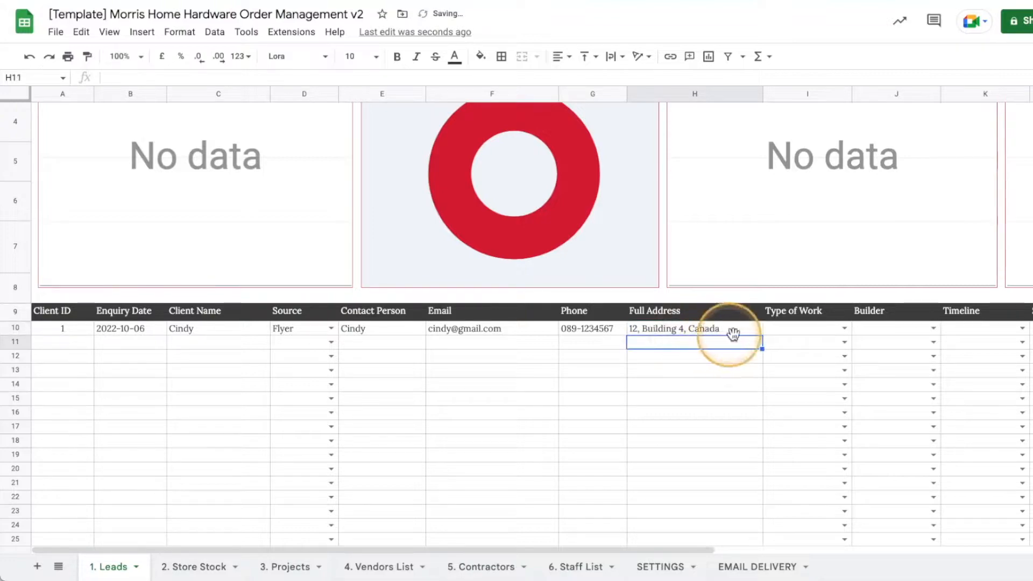
{"action": "left_click", "coordinate": [843, 328]}
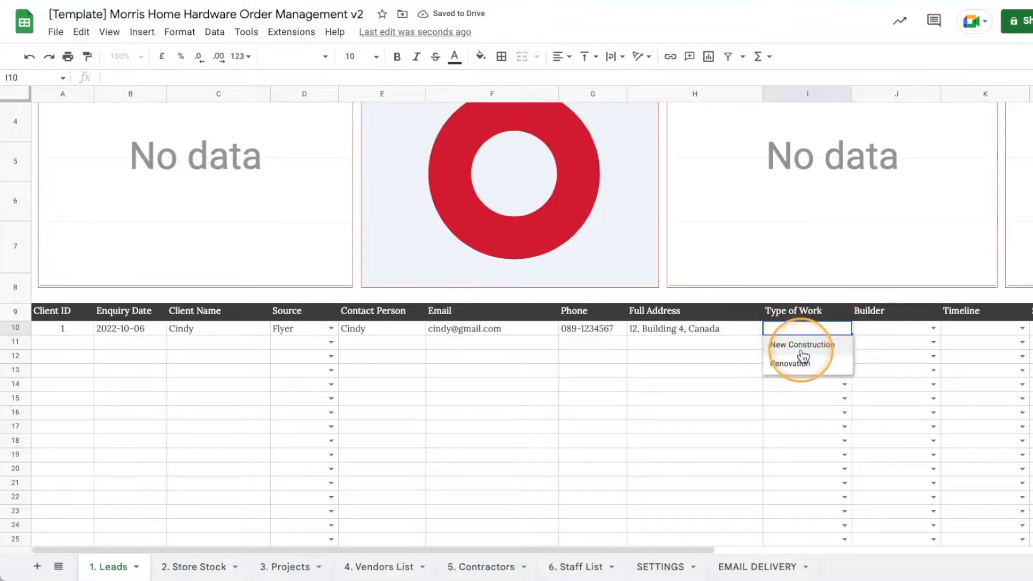
Set lead 1's type of work to New Construction, builder to Hire Contractor, timeline to Within 3 Months.
{"action": "left_click", "coordinate": [825, 344]}
{"action": "left_click_drag", "start_coordinate": [668, 547], "coordinate": [776, 545]}
{"action": "left_click", "coordinate": [797, 328]}
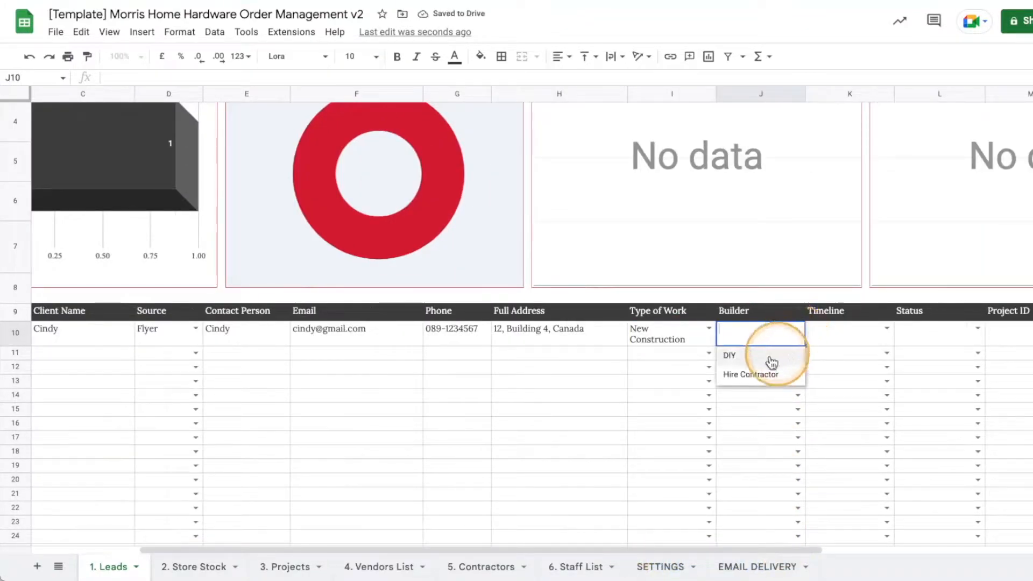
{"action": "left_click", "coordinate": [755, 375]}
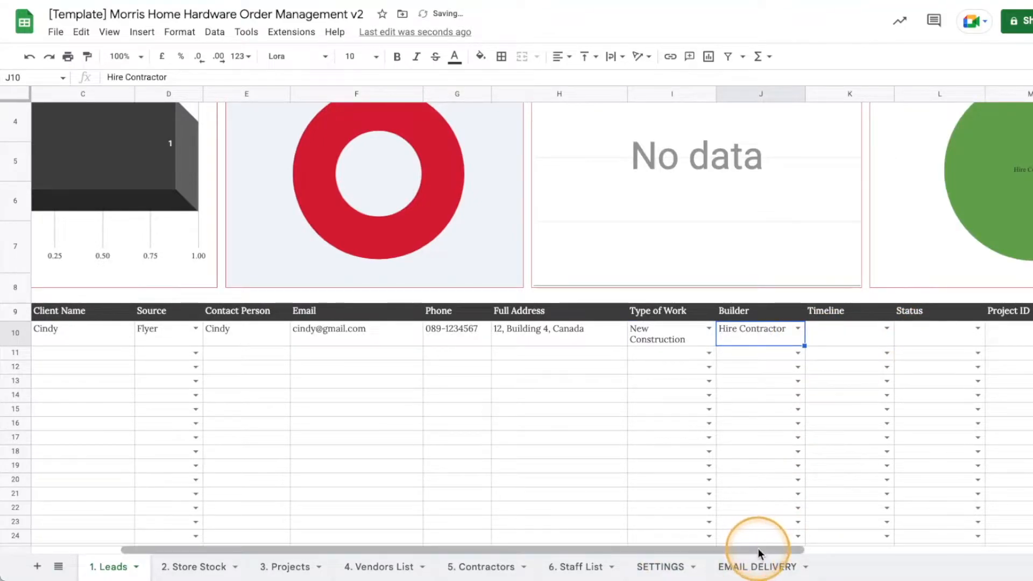
{"action": "left_click_drag", "start_coordinate": [756, 549], "coordinate": [823, 548]}
{"action": "left_click", "coordinate": [783, 329]}
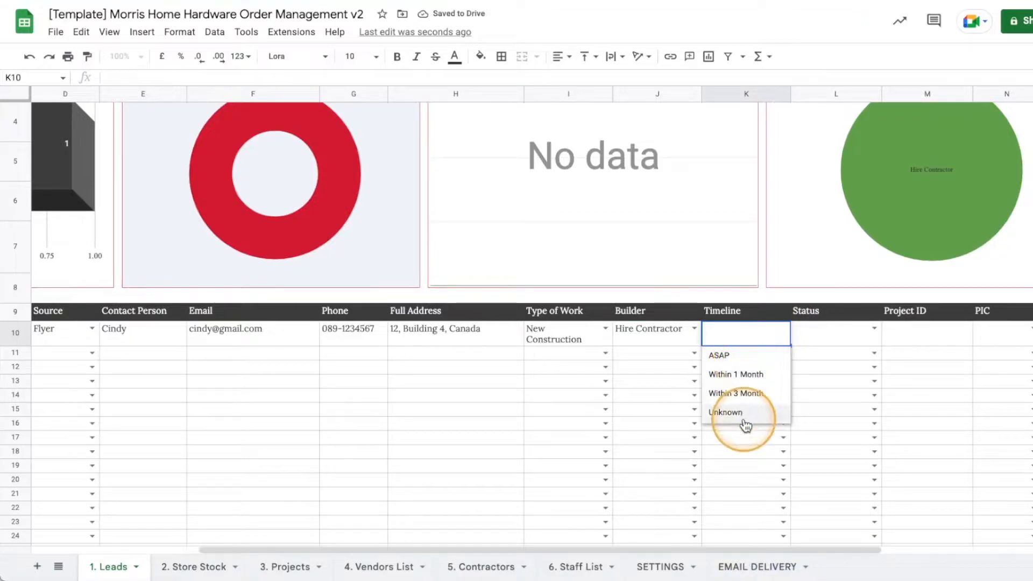
{"action": "left_click", "coordinate": [756, 393]}
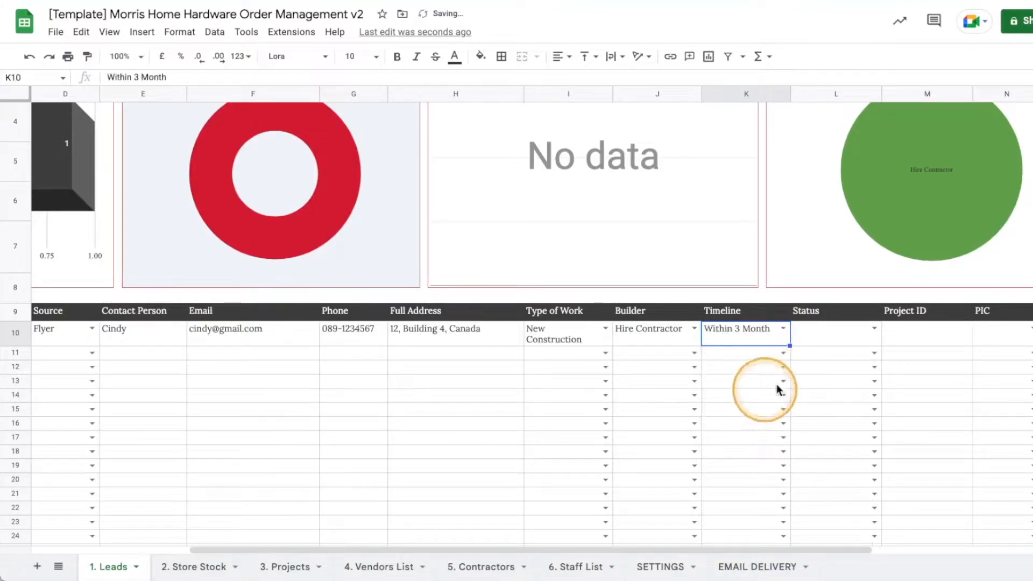
Set the lead's status to Inquire Received and assign the first staff member as PIC.
{"action": "left_click", "coordinate": [874, 329]}
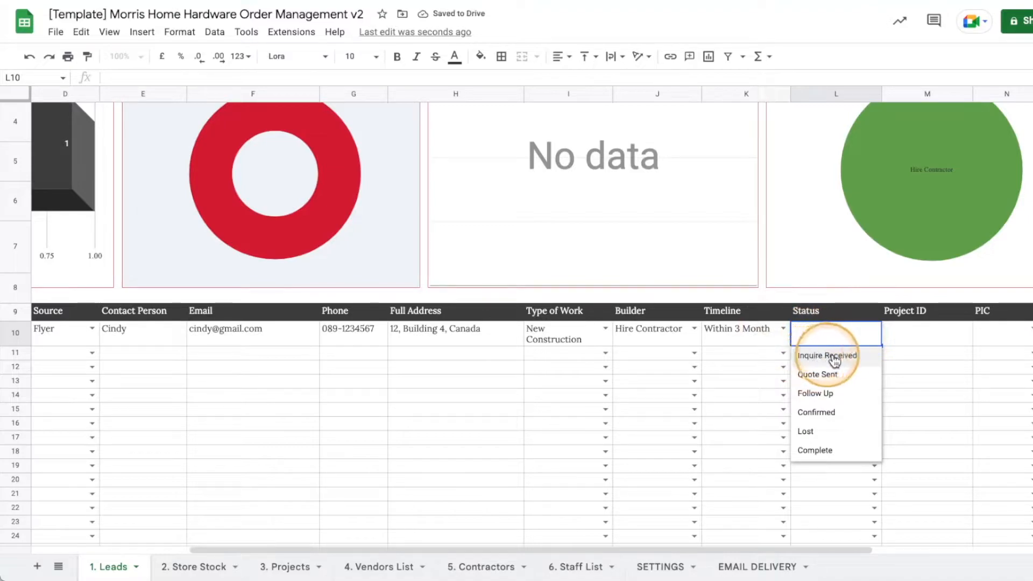
{"action": "left_click", "coordinate": [852, 356]}
{"action": "left_click_drag", "start_coordinate": [832, 546], "coordinate": [949, 529]}
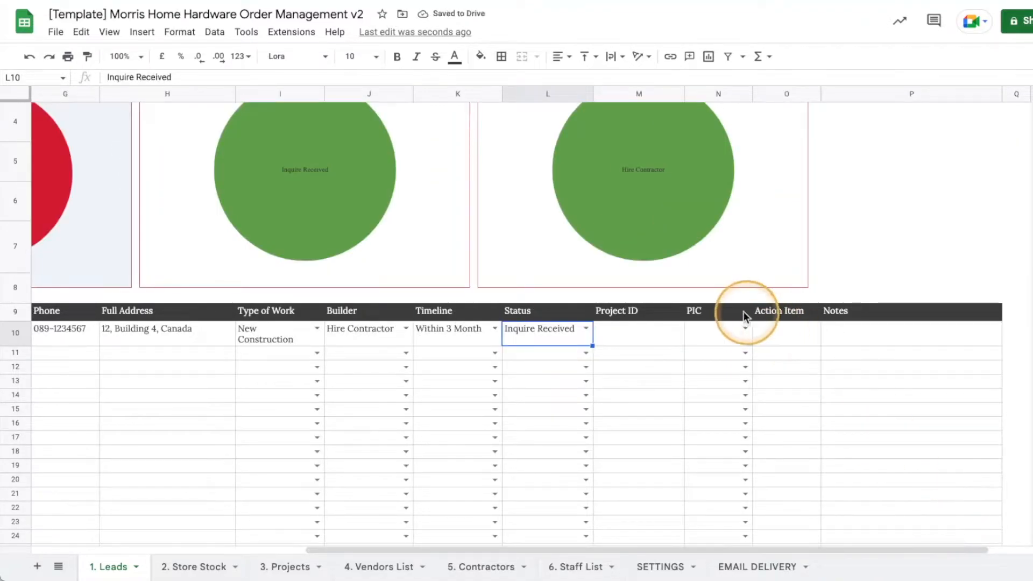
{"action": "left_click", "coordinate": [746, 328]}
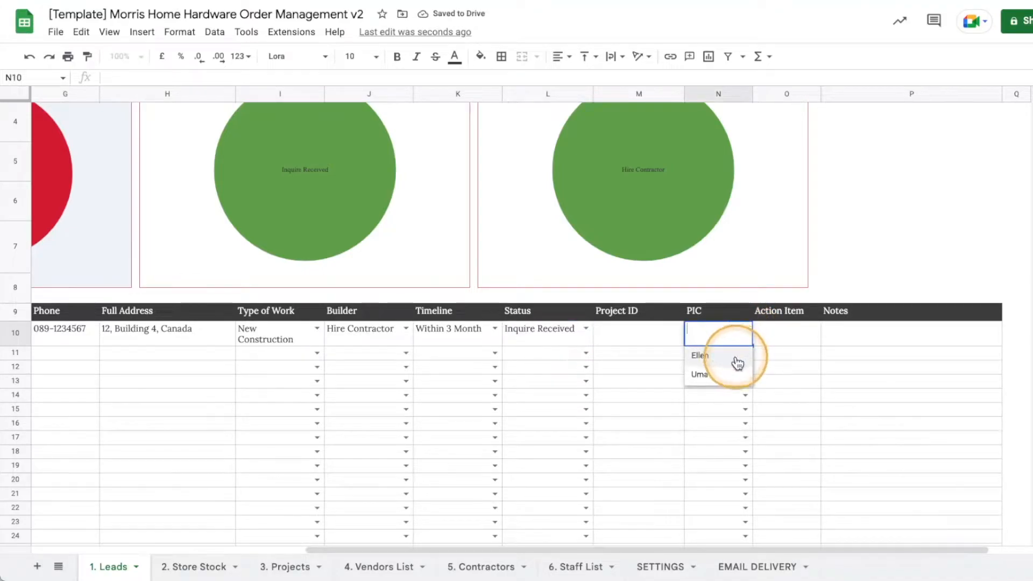
{"action": "left_click", "coordinate": [717, 362]}
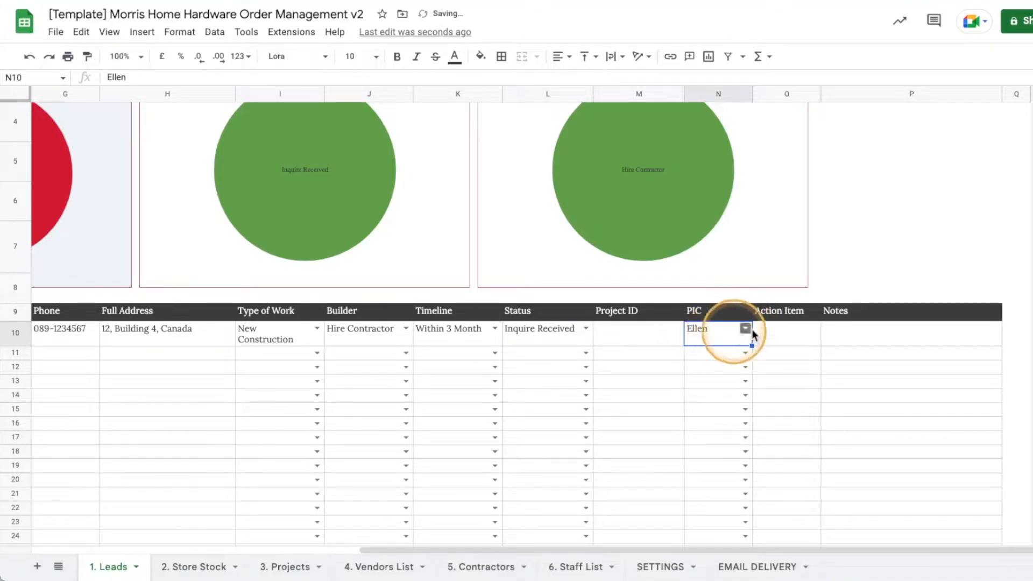
{"action": "left_click_drag", "start_coordinate": [811, 547], "coordinate": [838, 540]}
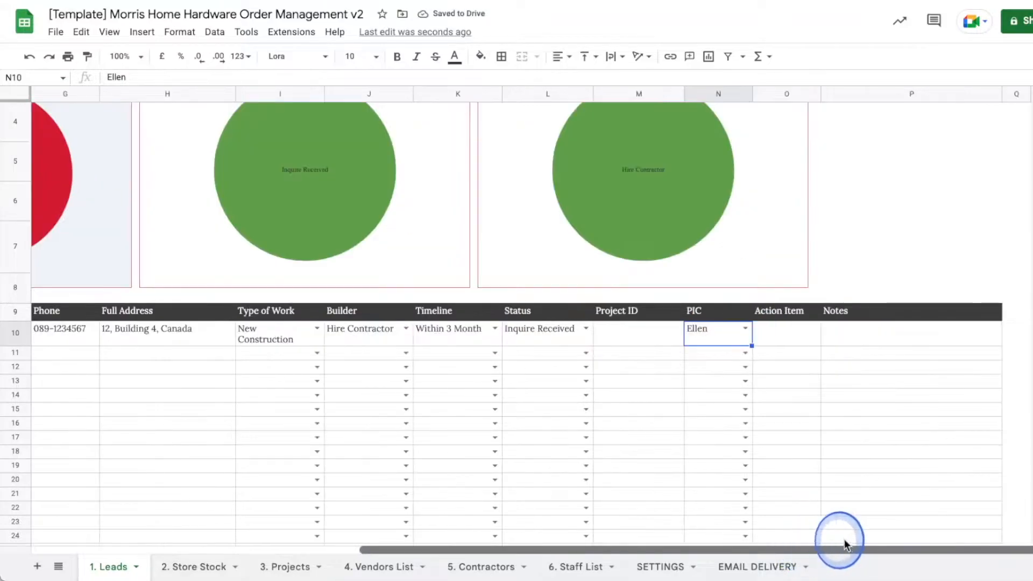
{"action": "left_click", "coordinate": [763, 333]}
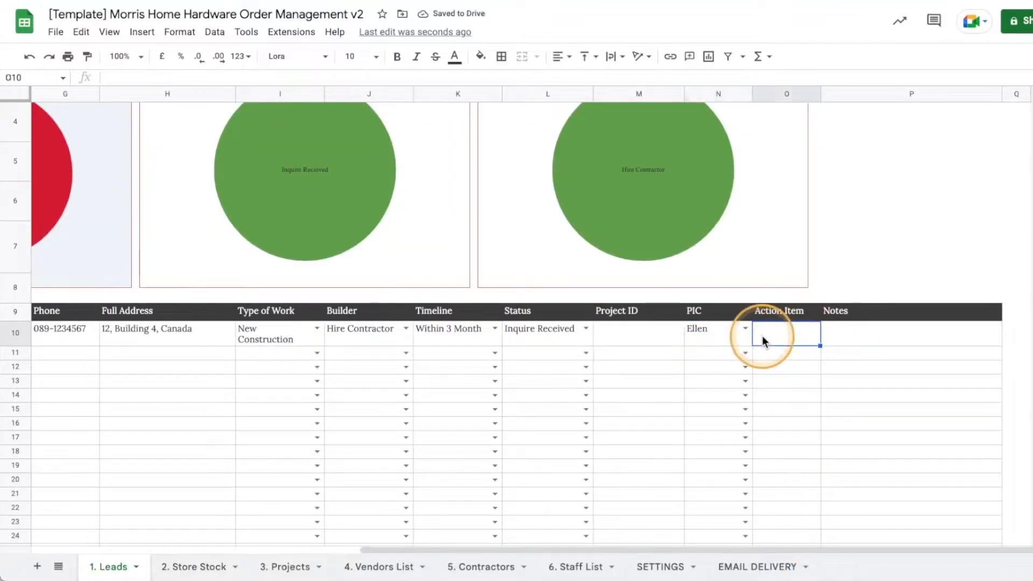
{"action": "left_click", "coordinate": [854, 316]}
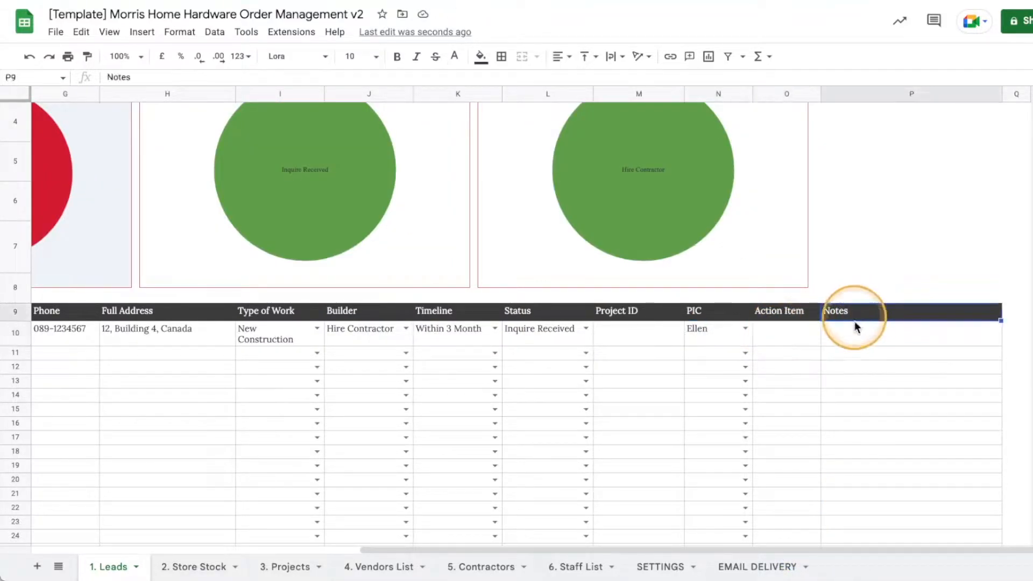
{"action": "left_click", "coordinate": [853, 332]}
{"action": "left_click_drag", "start_coordinate": [854, 546], "coordinate": [834, 510]}
Move lead 1's Status through Quote Sent and Follow Up, then set it to Confirmed.
{"action": "left_click", "coordinate": [586, 329]}
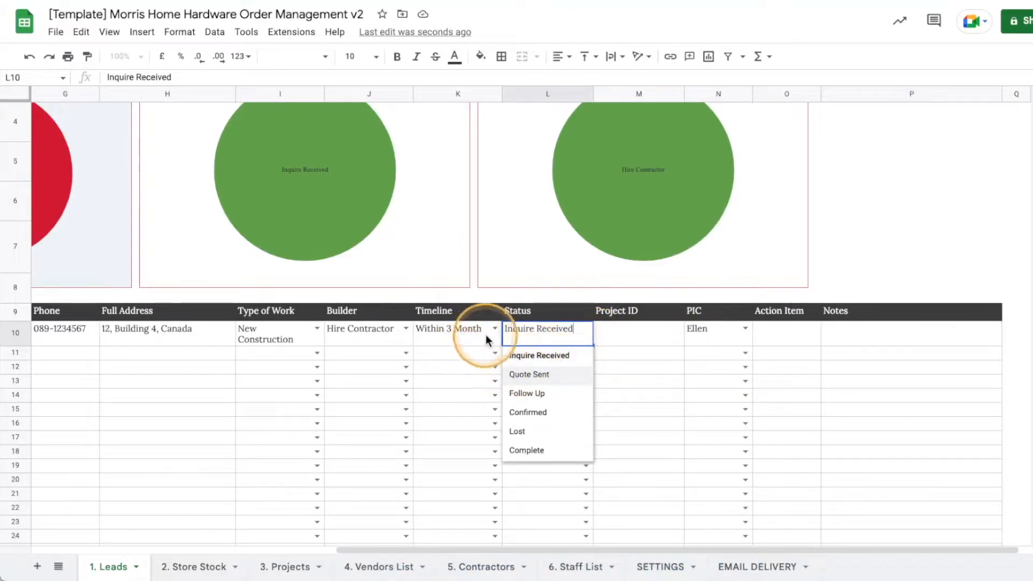
{"action": "left_click", "coordinate": [544, 380]}
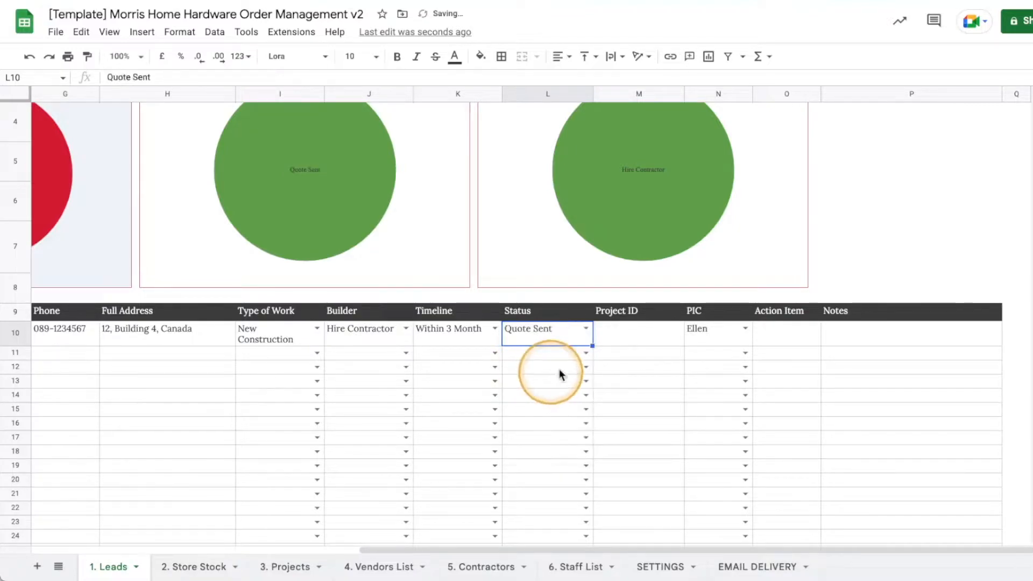
{"action": "left_click", "coordinate": [629, 350]}
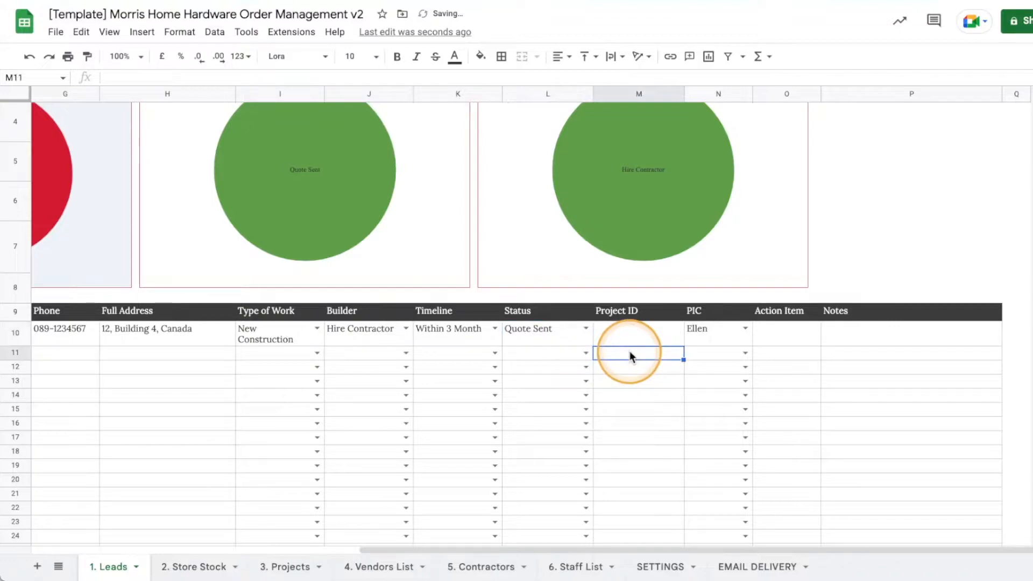
{"action": "left_click", "coordinate": [586, 330]}
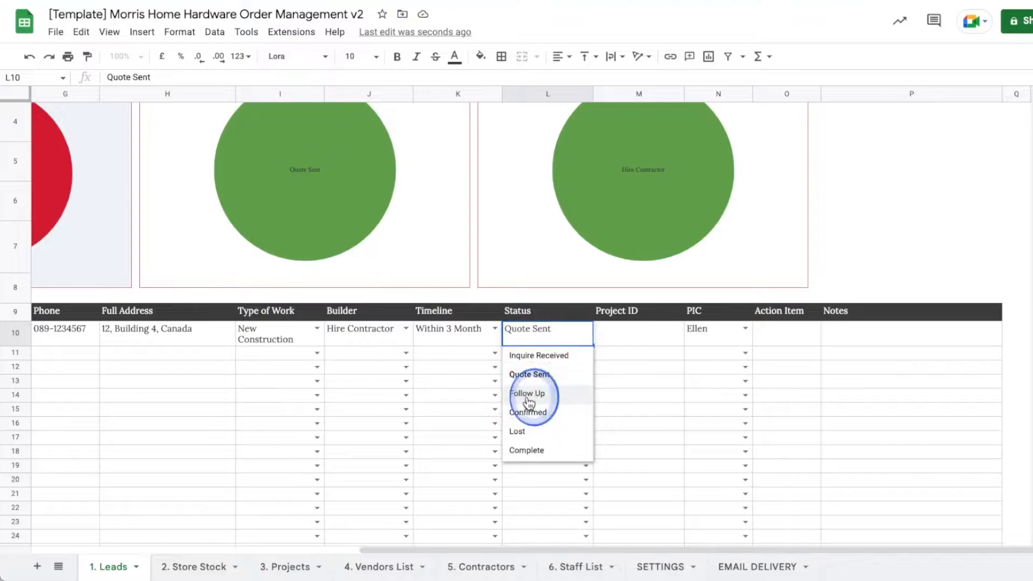
{"action": "left_click", "coordinate": [540, 396]}
{"action": "left_click", "coordinate": [585, 328]}
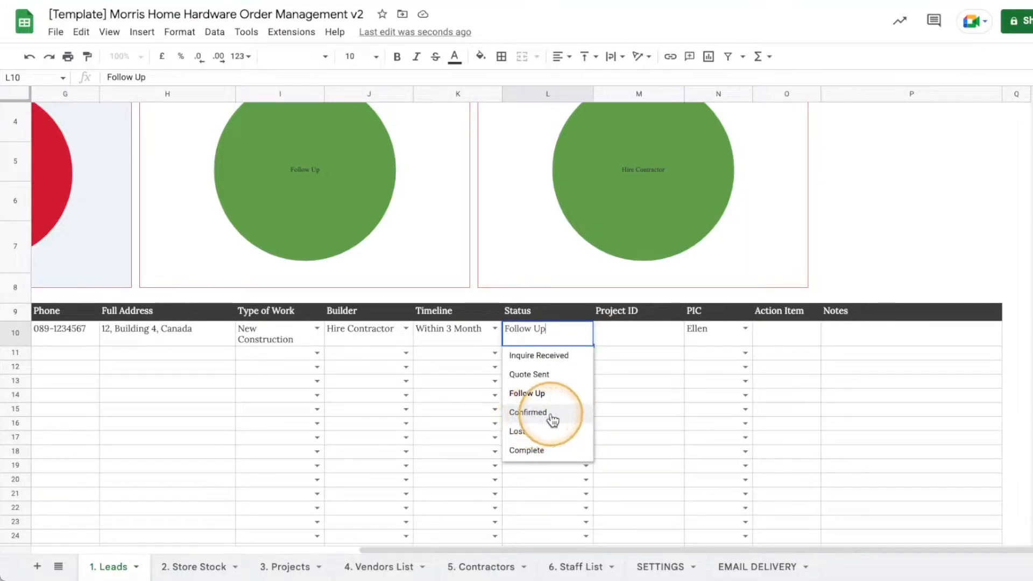
{"action": "left_click", "coordinate": [530, 417]}
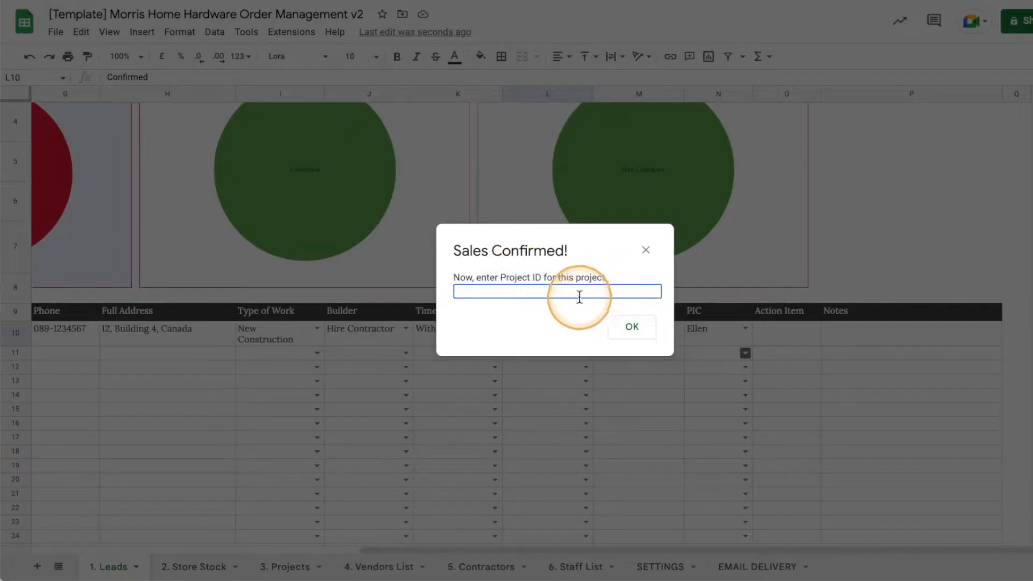
Enter Project ID P001 in the Sales Confirmed prompt and acknowledge the follow-up reminder.
{"action": "left_click", "coordinate": [553, 297]}
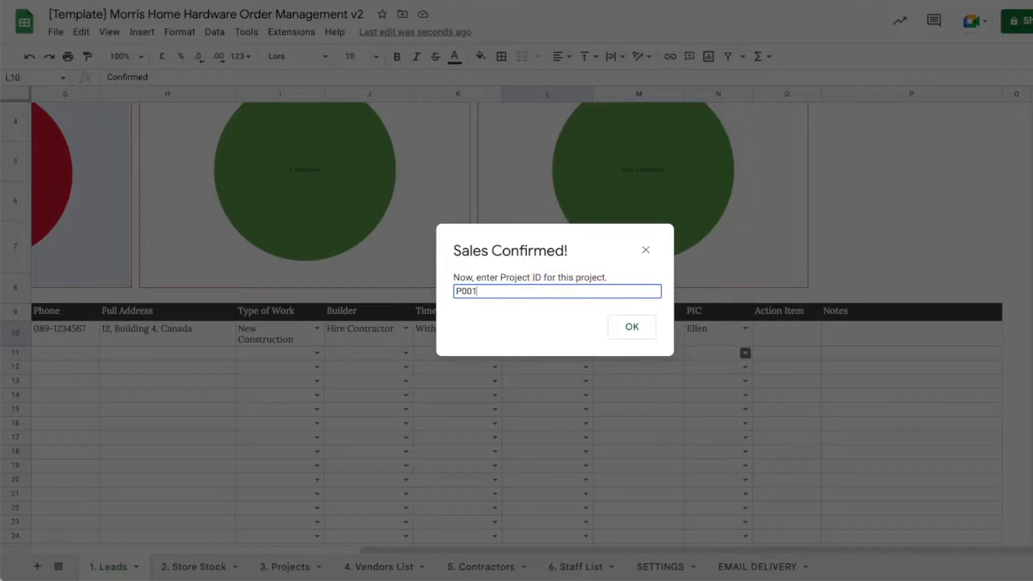
{"action": "left_click", "coordinate": [648, 328]}
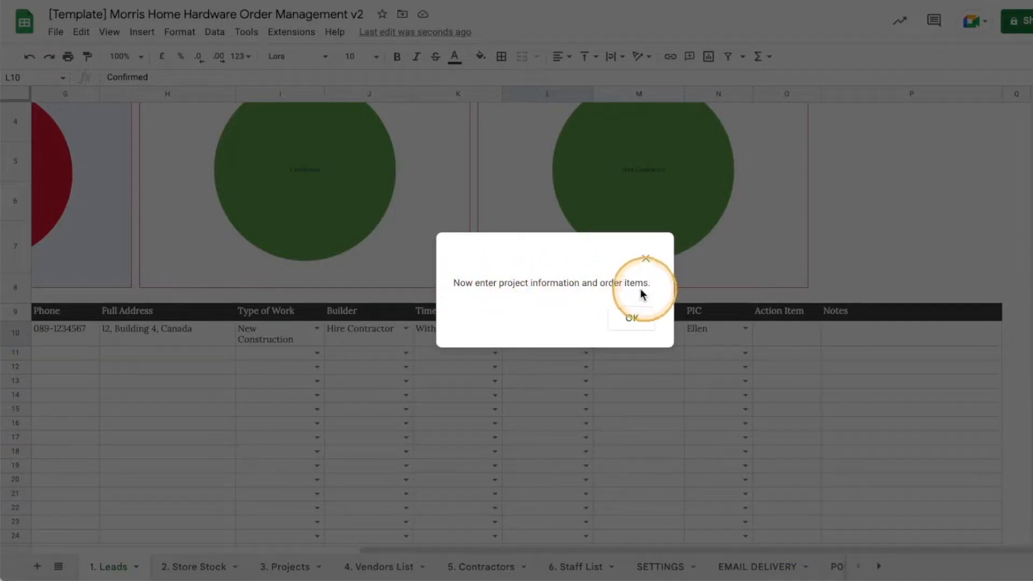
{"action": "left_click", "coordinate": [633, 321]}
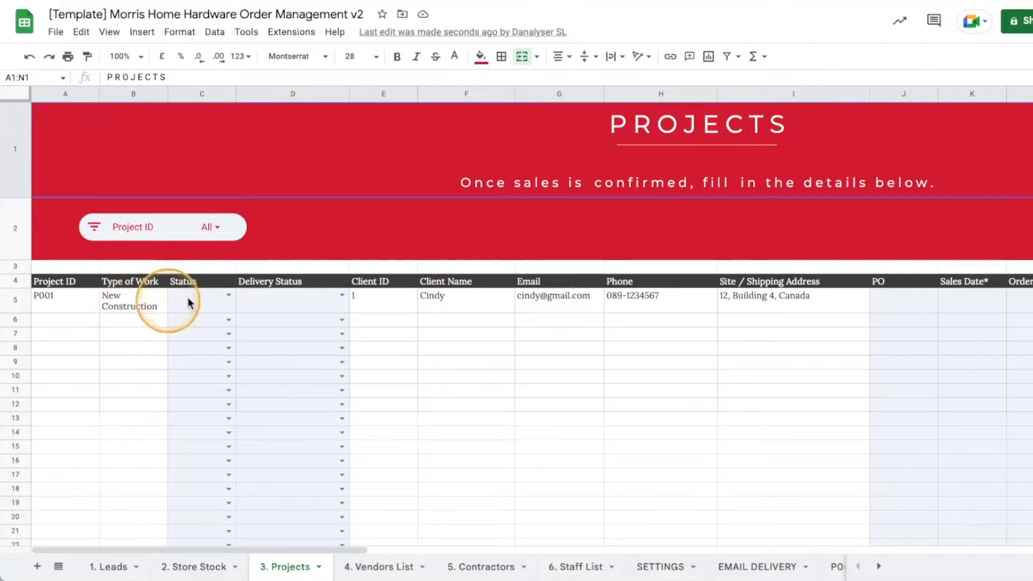
Mark P001 as Ordered with delivery status Low - To Follow Up and PO number PO-001.
{"action": "left_click", "coordinate": [228, 296]}
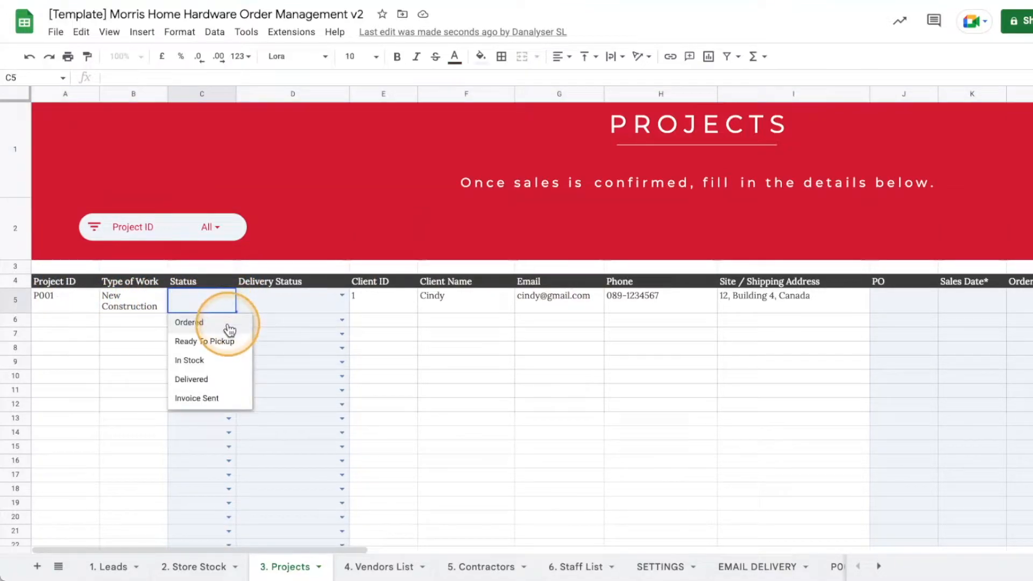
{"action": "left_click", "coordinate": [198, 325]}
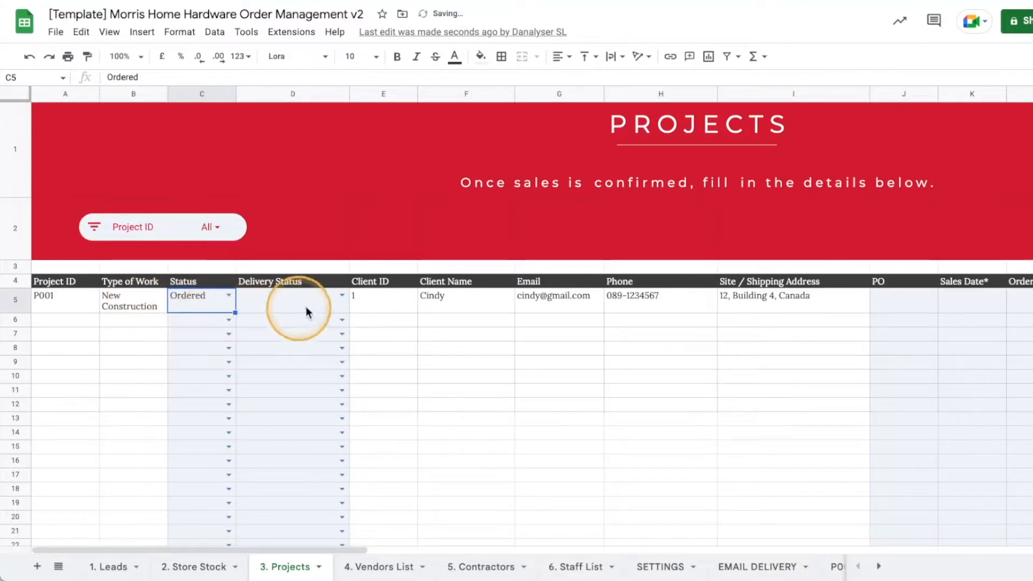
{"action": "left_click", "coordinate": [342, 295]}
{"action": "left_click", "coordinate": [295, 324]}
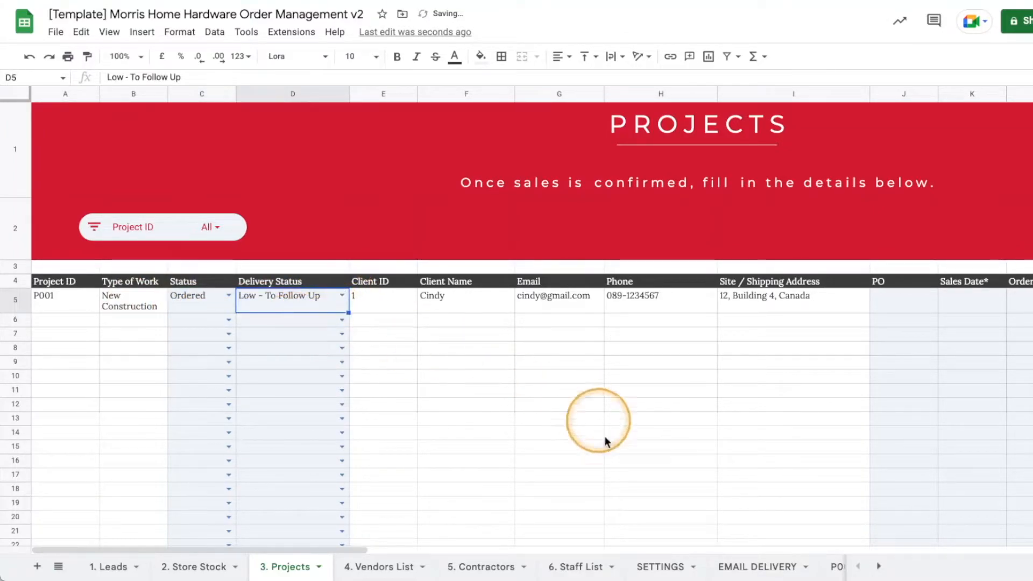
{"action": "left_click_drag", "start_coordinate": [364, 550], "coordinate": [538, 550]}
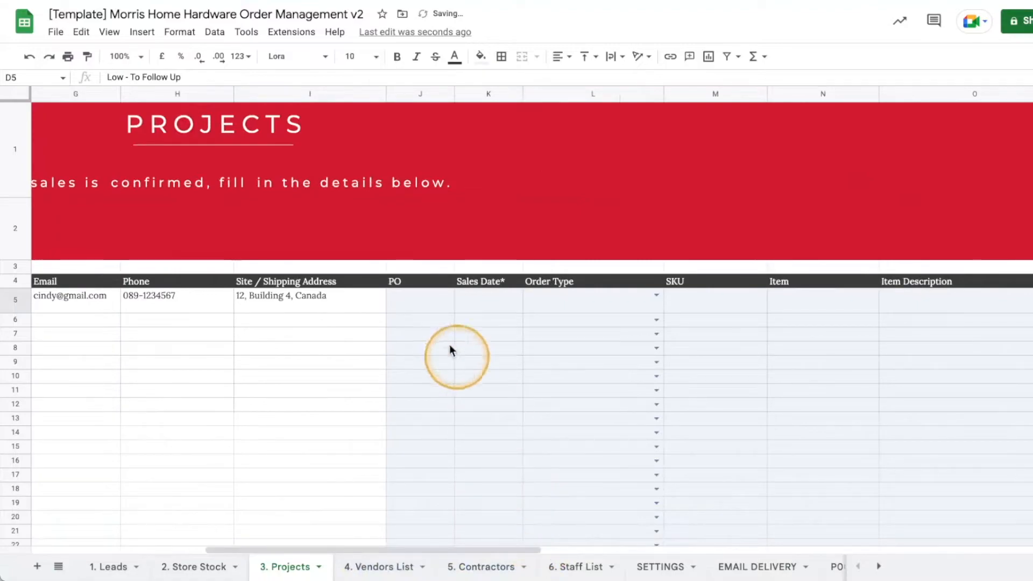
{"action": "left_click", "coordinate": [411, 300]}
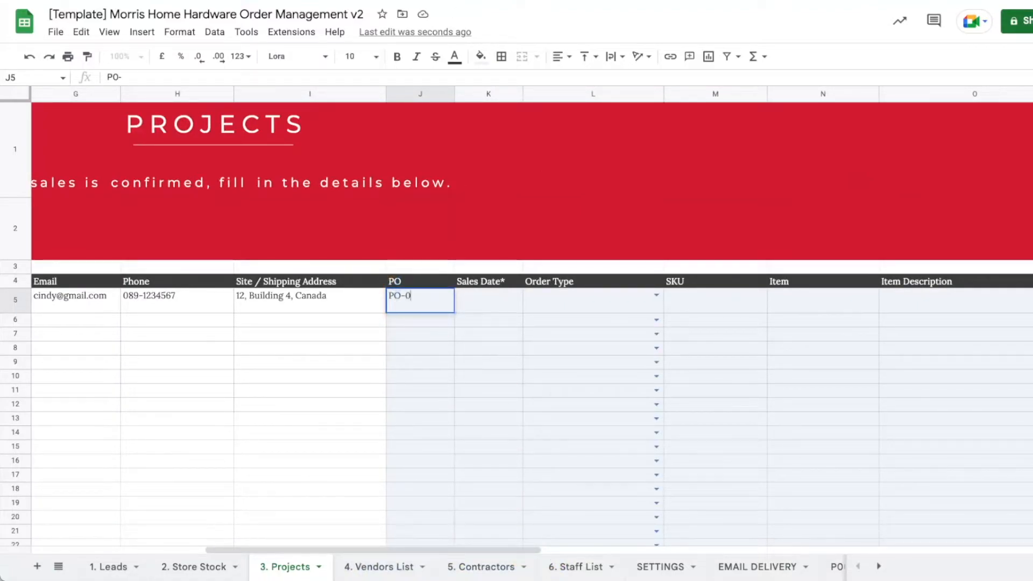
{"action": "key", "text": "Return"}
Set P001's Sales Date to 2022-10-06 and its order type to vendor direct order.
{"action": "double_click", "coordinate": [482, 307]}
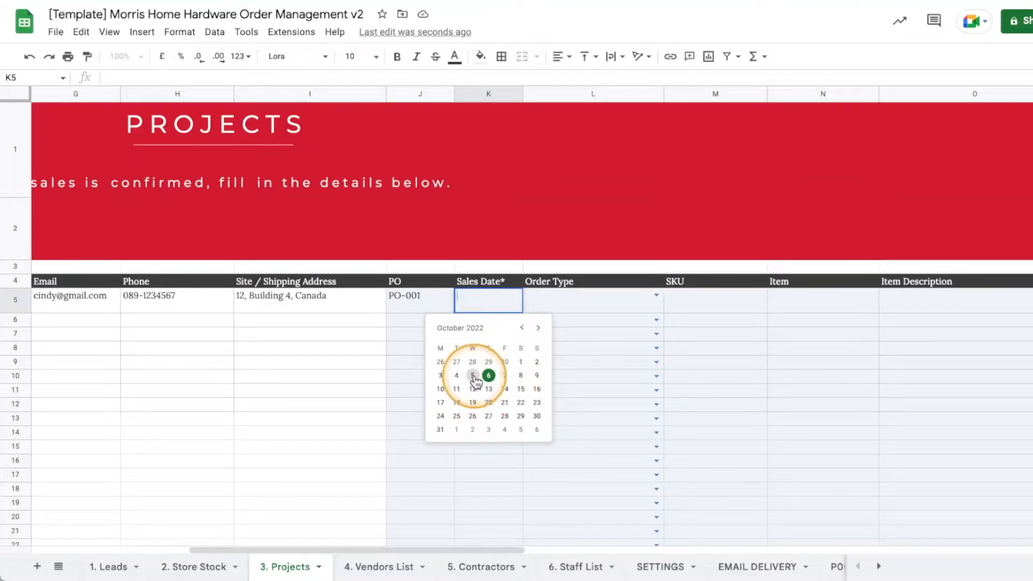
{"action": "left_click", "coordinate": [488, 375]}
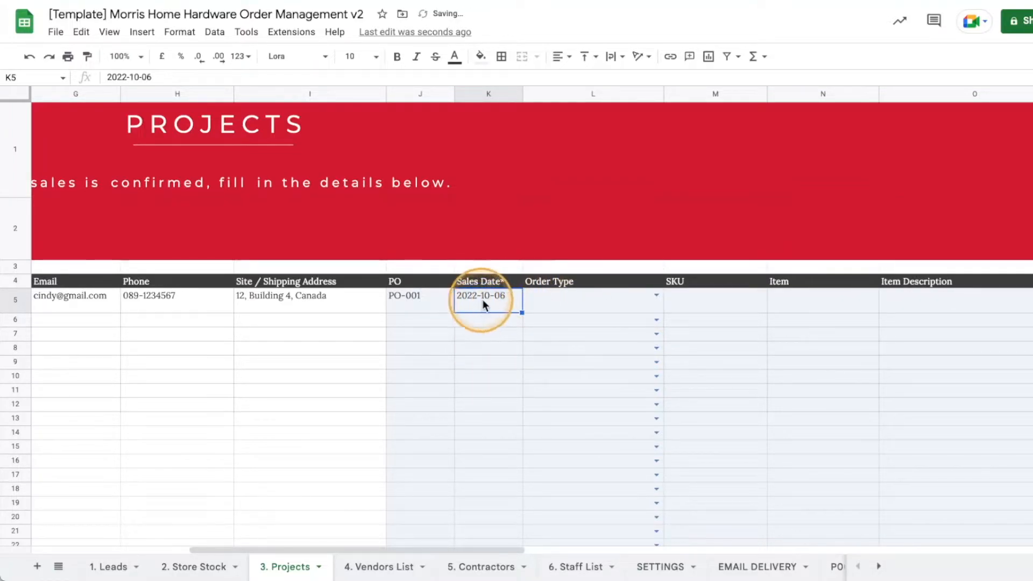
{"action": "left_click", "coordinate": [656, 295]}
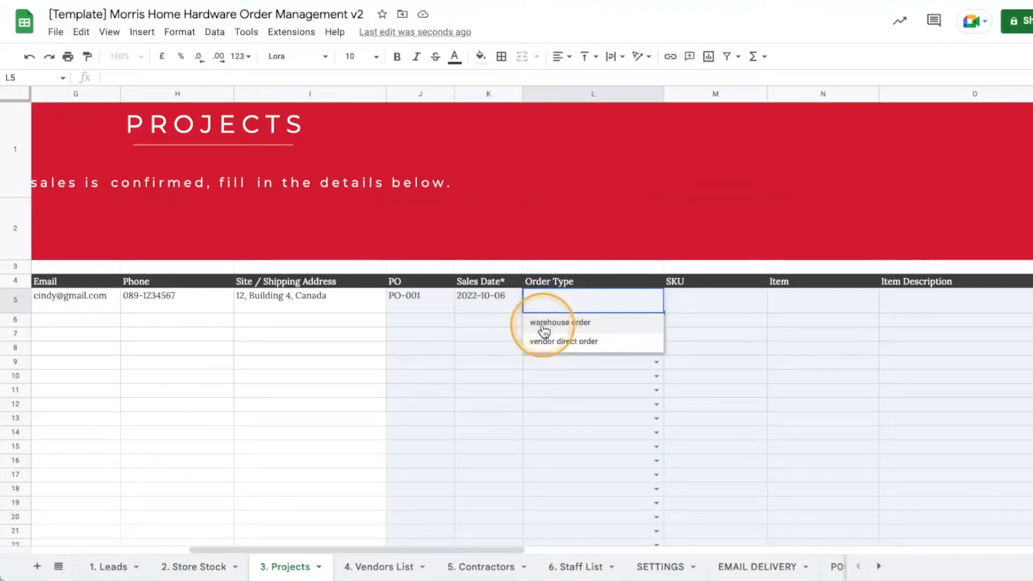
{"action": "left_click", "coordinate": [584, 343]}
Enter SKU S001, item Window Handle and description Color: Blue for P001.
{"action": "left_click", "coordinate": [720, 306]}
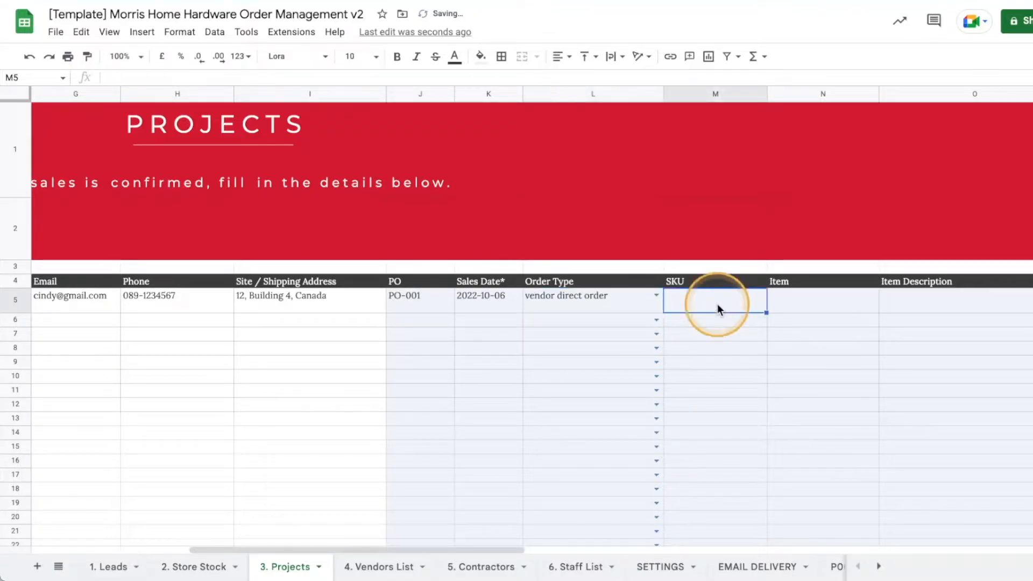
{"action": "left_click_drag", "start_coordinate": [514, 549], "coordinate": [652, 549]}
{"action": "left_click", "coordinate": [640, 404]}
{"action": "double_click", "coordinate": [361, 301]}
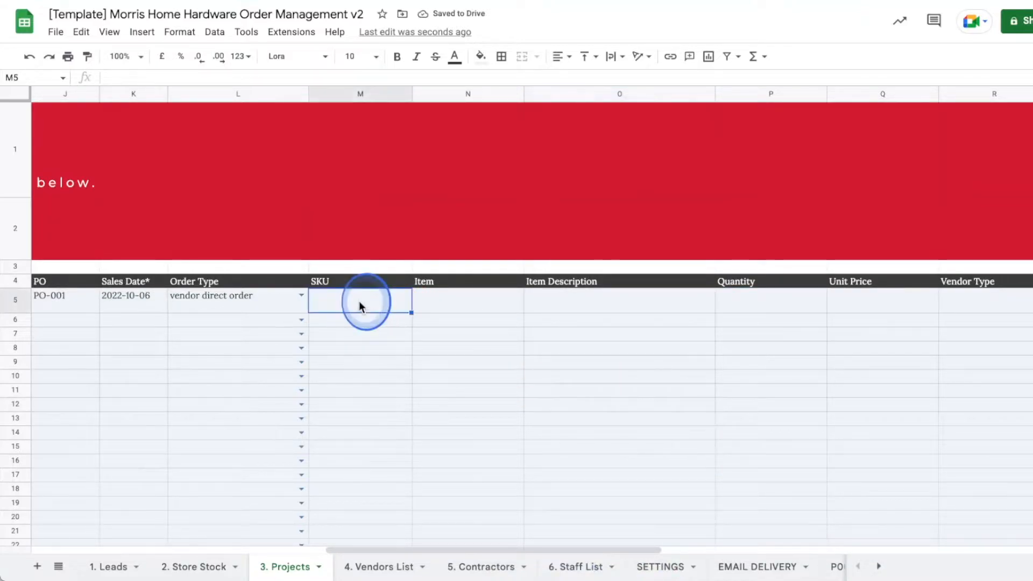
{"action": "type", "text": "S001"}
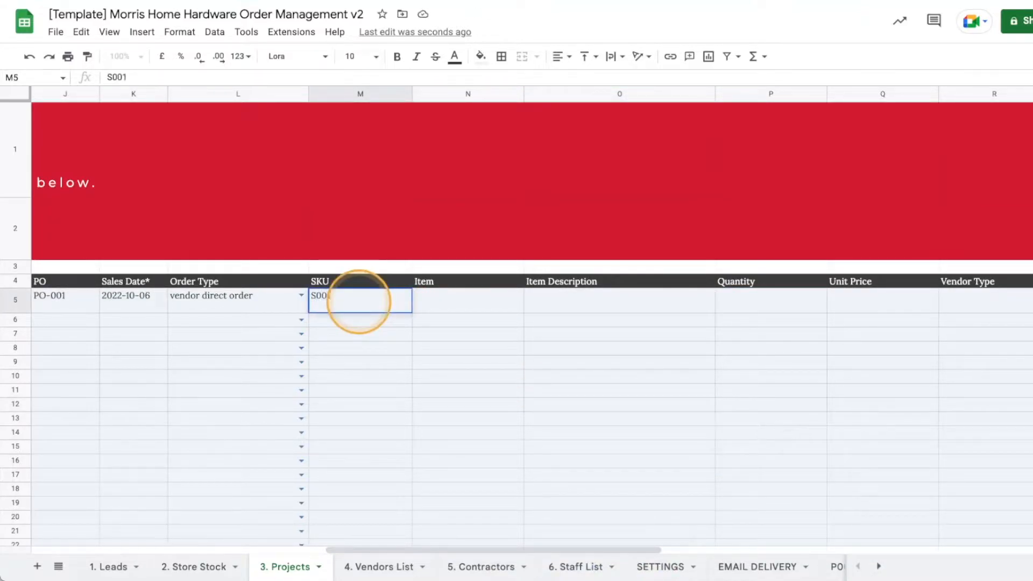
{"action": "key", "text": "Tab"}
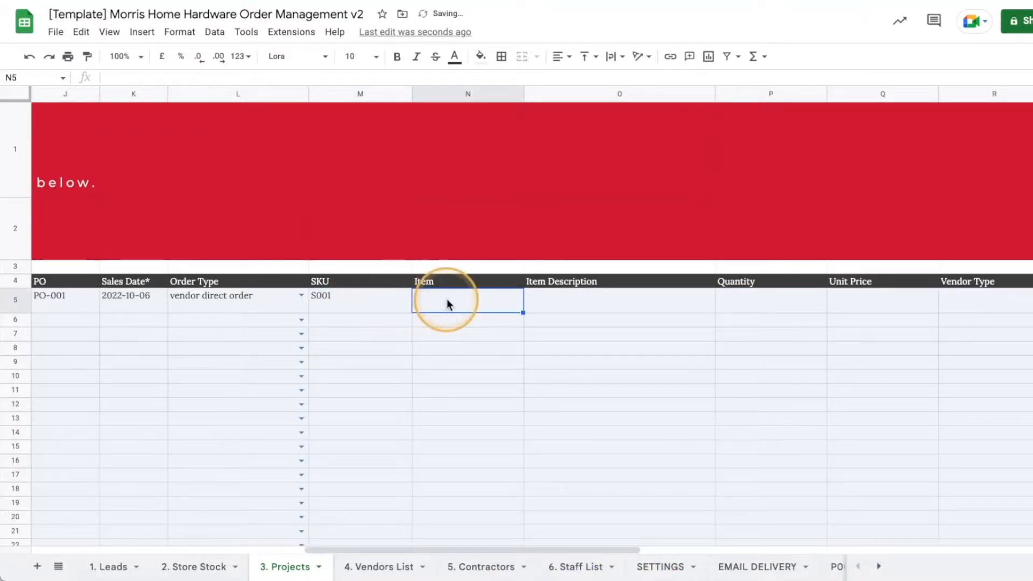
{"action": "double_click", "coordinate": [447, 299]}
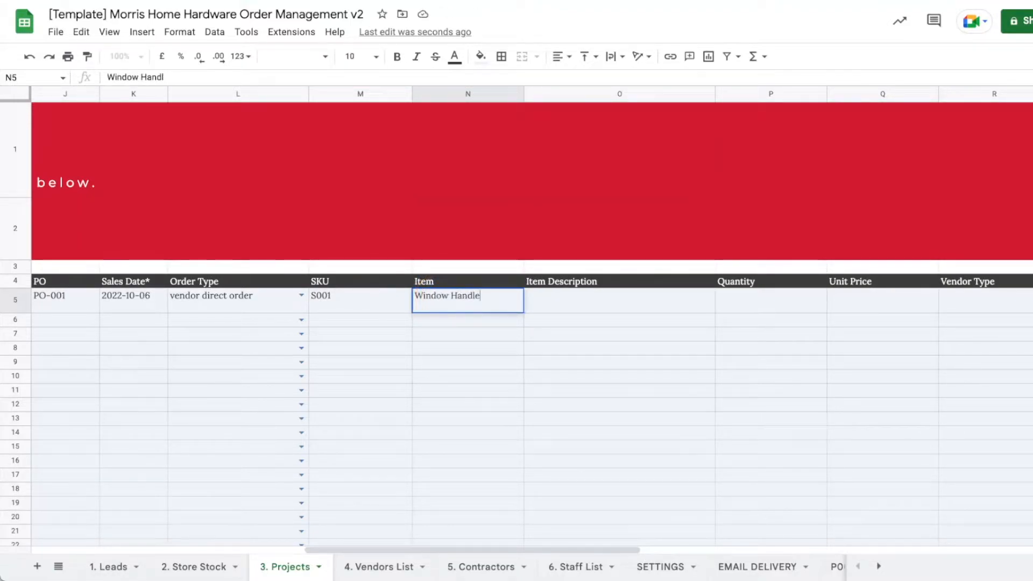
{"action": "key", "text": "Tab"}
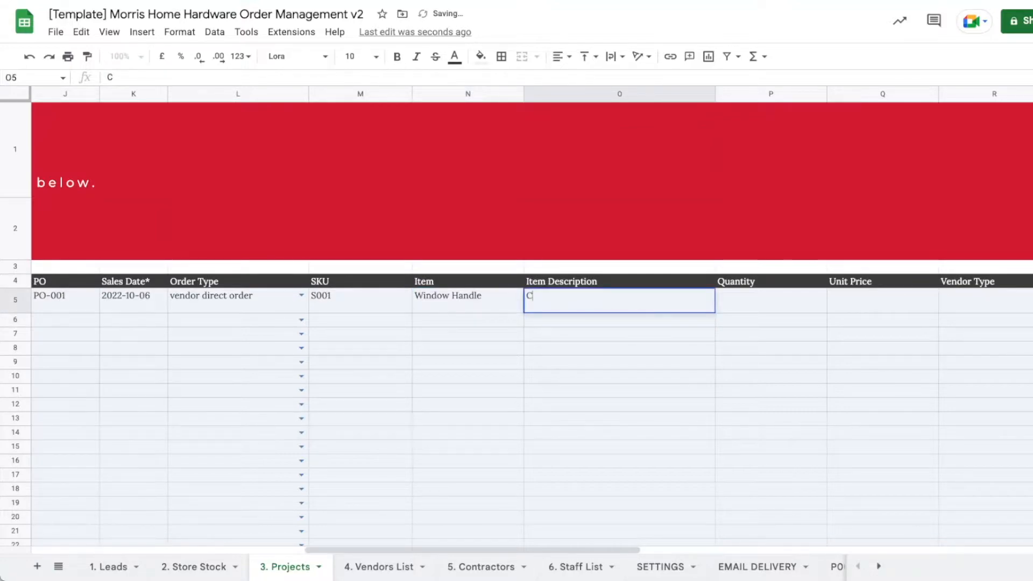
{"action": "type", "text": "Color: Blu"}
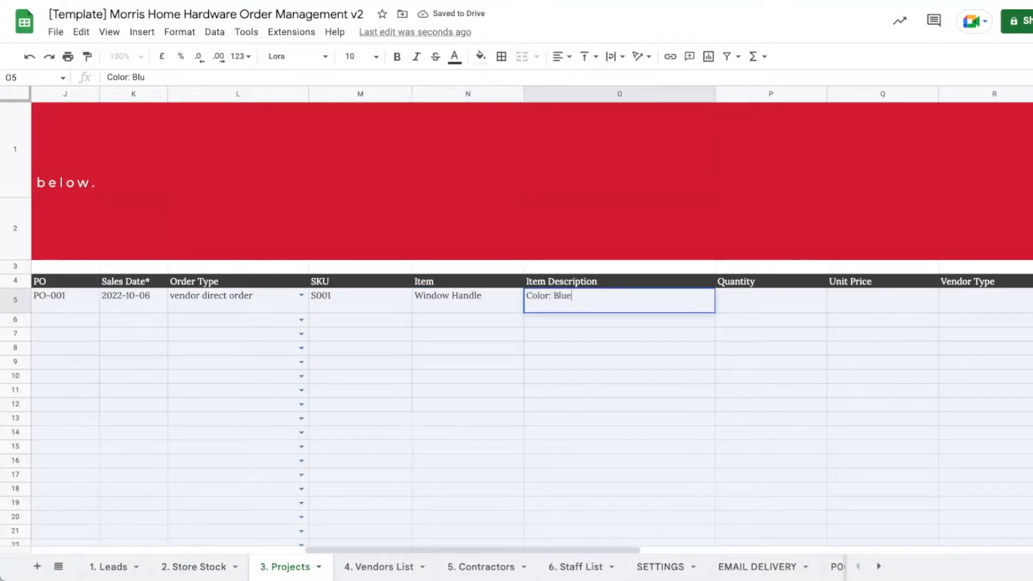
{"action": "type", "text": "e"}
{"action": "key", "text": "Return"}
Enter quantity 1 and unit price 300 for the Window Handle.
{"action": "left_click", "coordinate": [576, 300]}
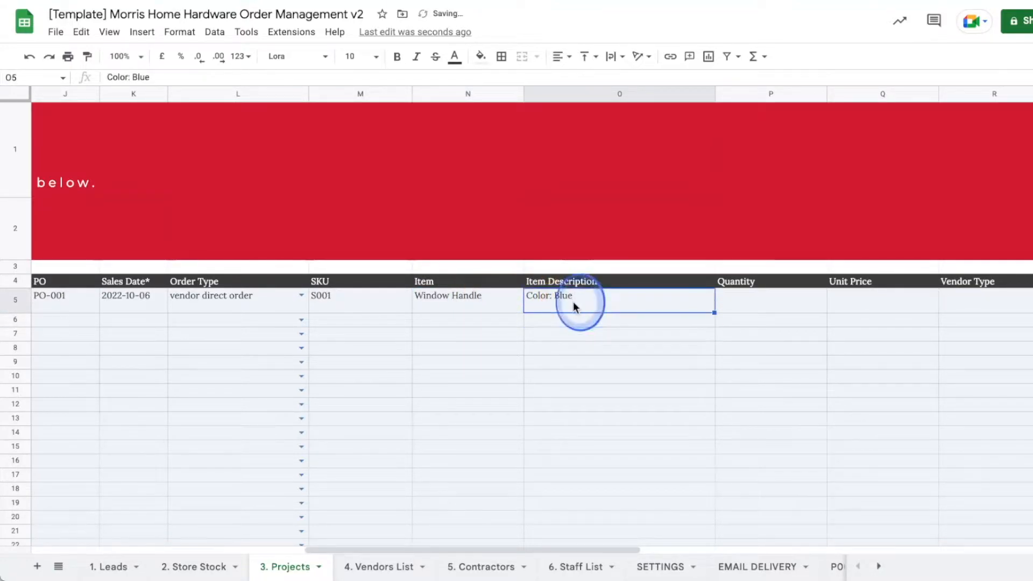
{"action": "left_click_drag", "start_coordinate": [619, 550], "coordinate": [681, 550]}
{"action": "left_click", "coordinate": [649, 305]}
{"action": "type", "text": "1"}
{"action": "left_click", "coordinate": [728, 304]}
{"action": "double_click", "coordinate": [770, 301]}
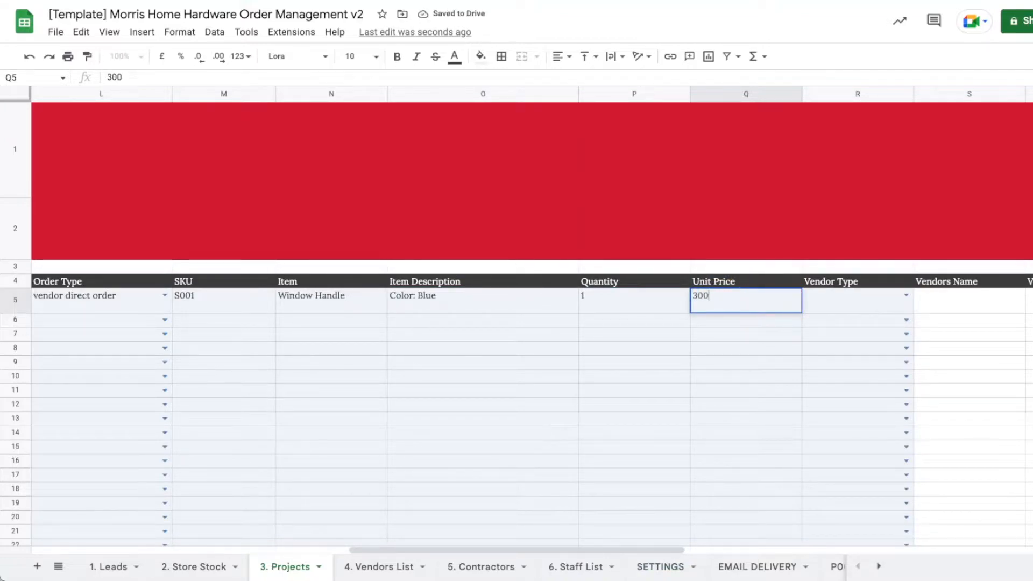
{"action": "key", "text": "Return"}
{"action": "left_click_drag", "start_coordinate": [675, 549], "coordinate": [740, 544]}
Set P001's vendor type to Regular and choose Happy Vendor, auto-filling its contact details.
{"action": "left_click", "coordinate": [766, 297]}
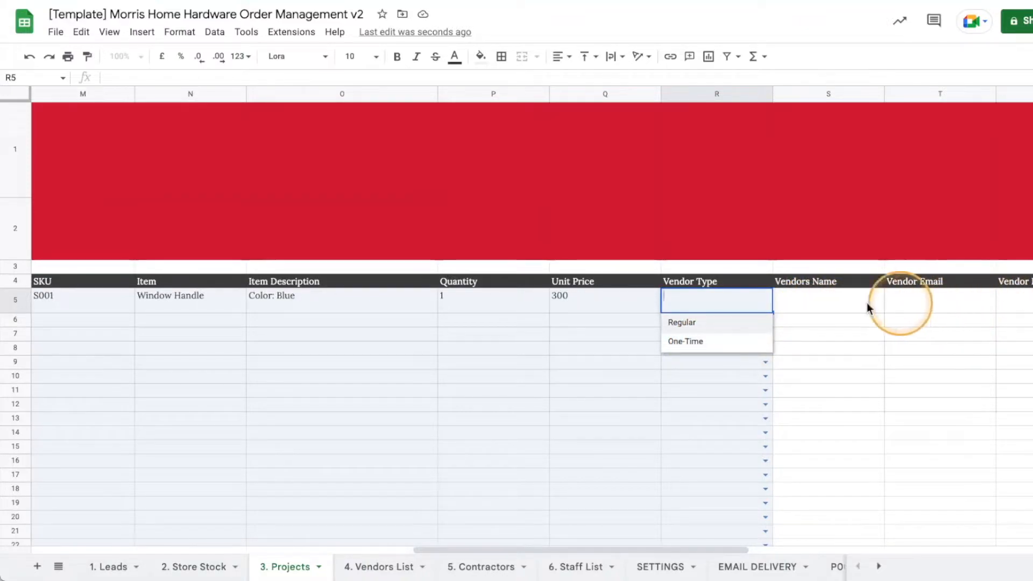
{"action": "left_click", "coordinate": [686, 329]}
{"action": "left_click_drag", "start_coordinate": [676, 549], "coordinate": [787, 549]}
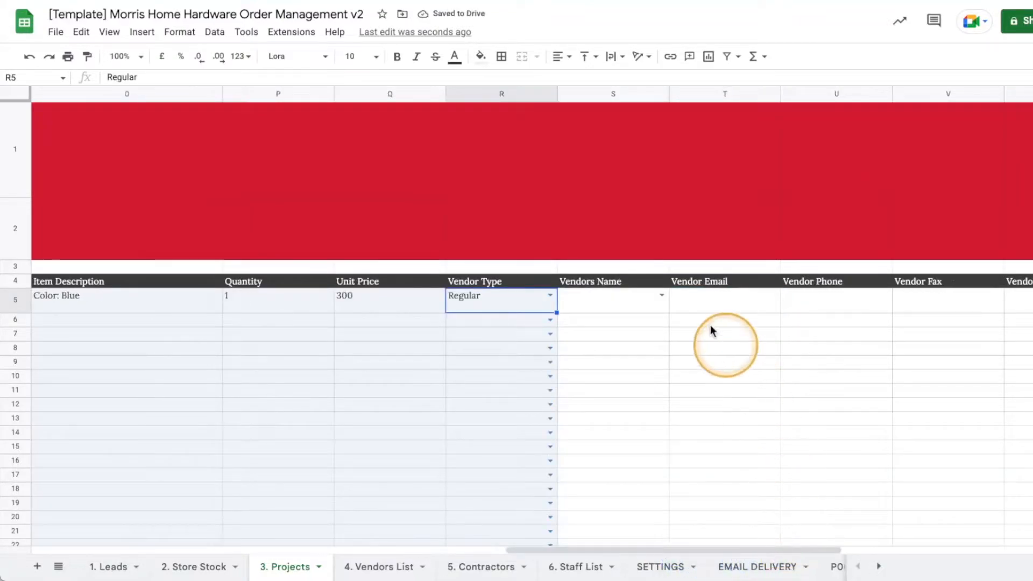
{"action": "left_click", "coordinate": [662, 294]}
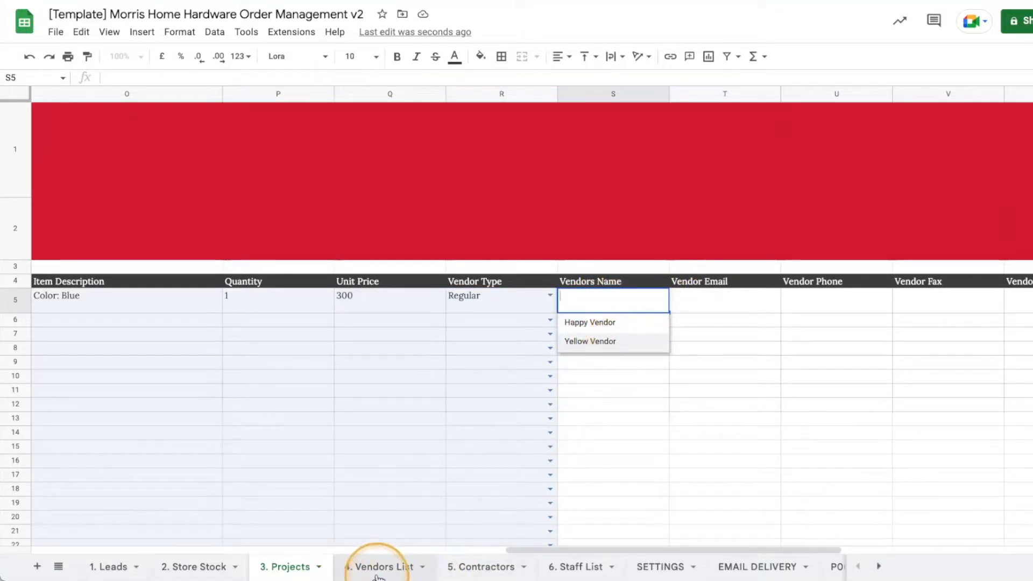
{"action": "left_click", "coordinate": [414, 550]}
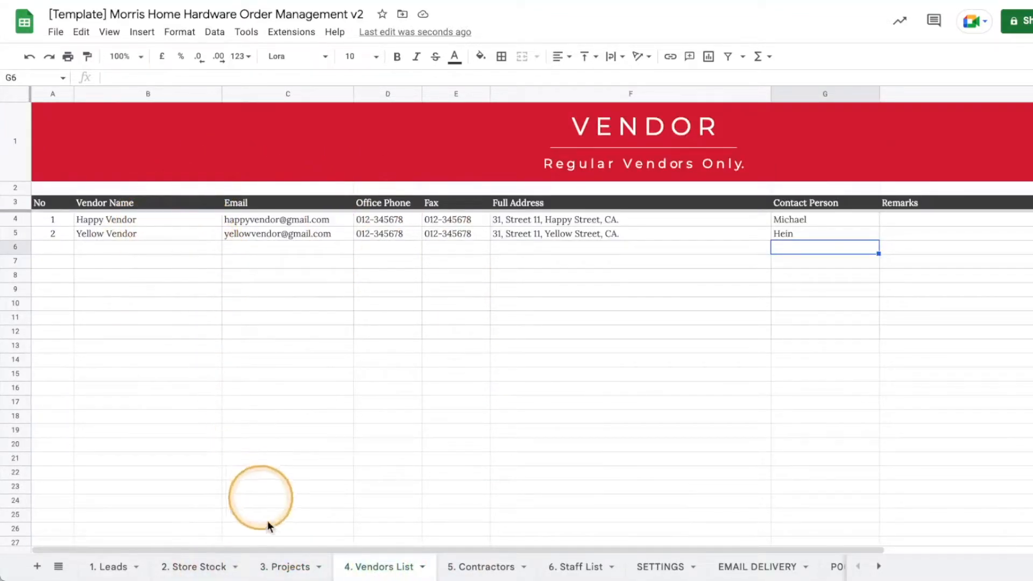
{"action": "left_click", "coordinate": [329, 554]}
{"action": "left_click", "coordinate": [662, 295]}
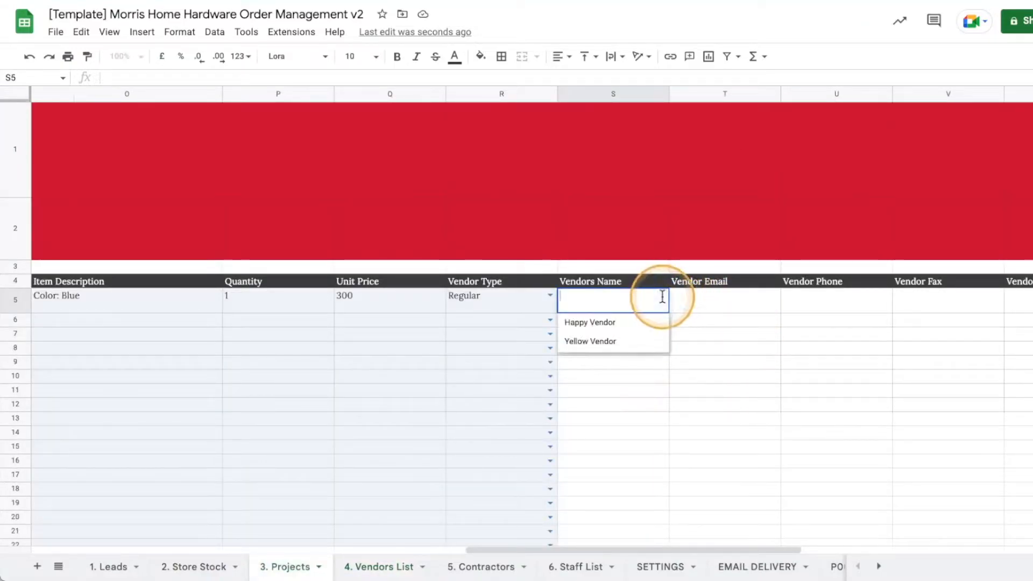
{"action": "left_click", "coordinate": [602, 324]}
{"action": "left_click_drag", "start_coordinate": [706, 554], "coordinate": [812, 550]}
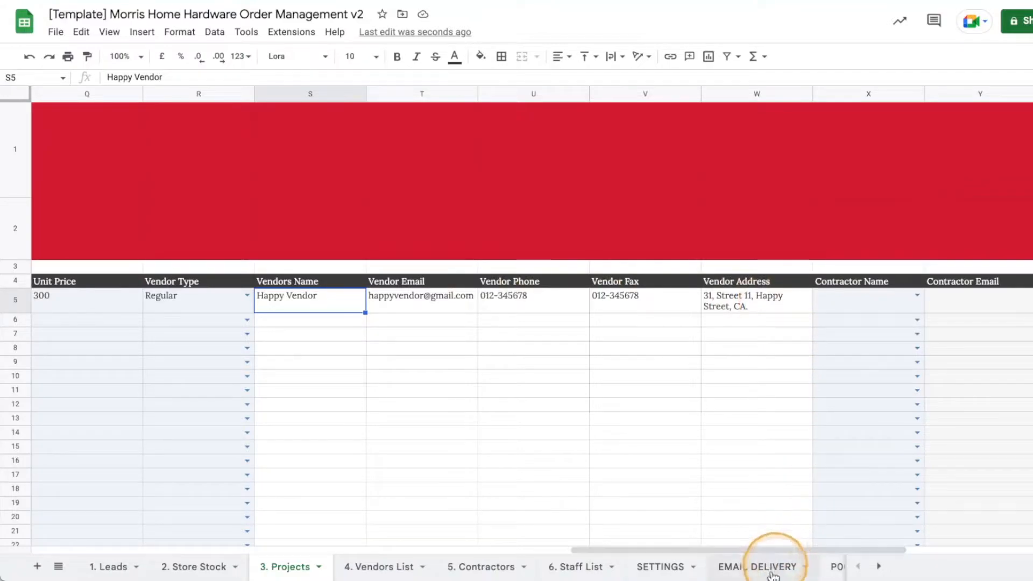
Assign the second listed contractor to P001 in X5, auto-filling its e-mail and phone.
{"action": "left_click_drag", "start_coordinate": [772, 550], "coordinate": [864, 549]}
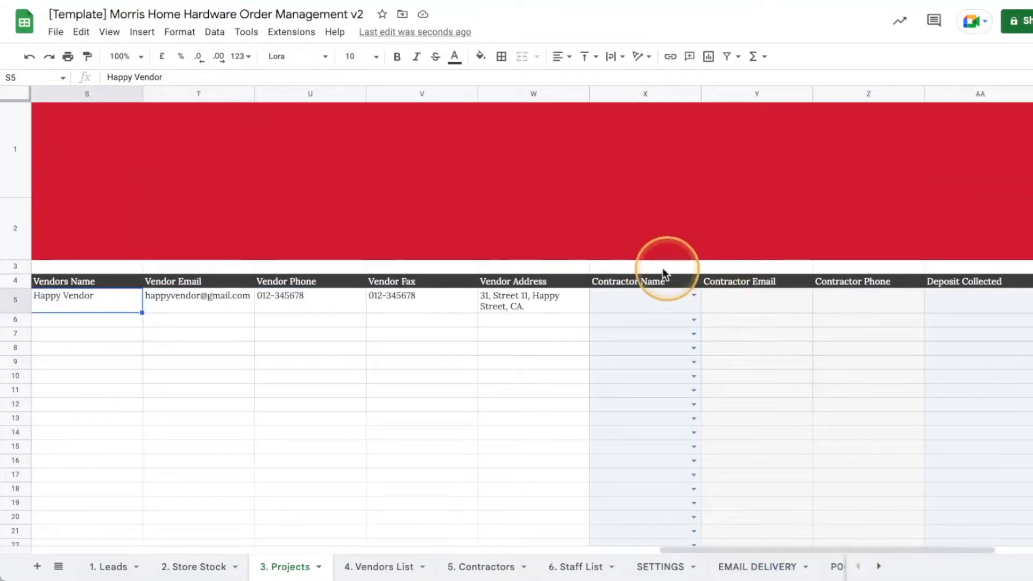
{"action": "left_click", "coordinate": [694, 295]}
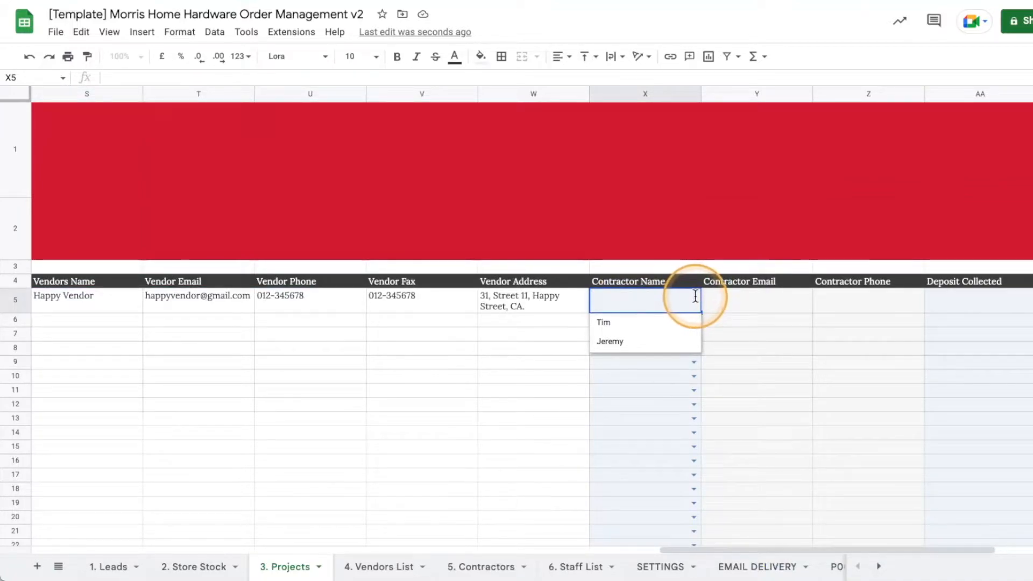
{"action": "left_click", "coordinate": [622, 345]}
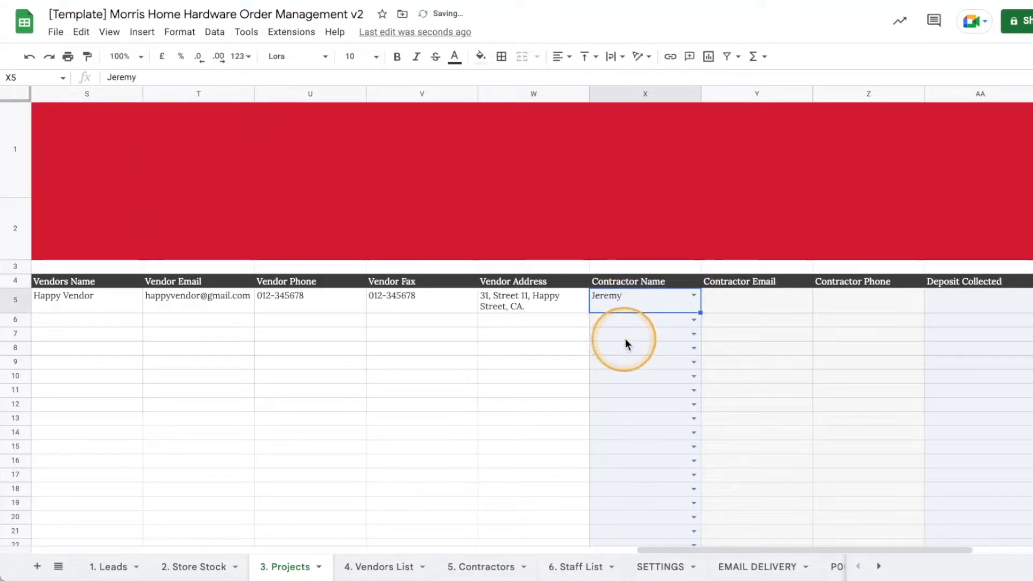
{"action": "left_click_drag", "start_coordinate": [693, 550], "coordinate": [744, 549]}
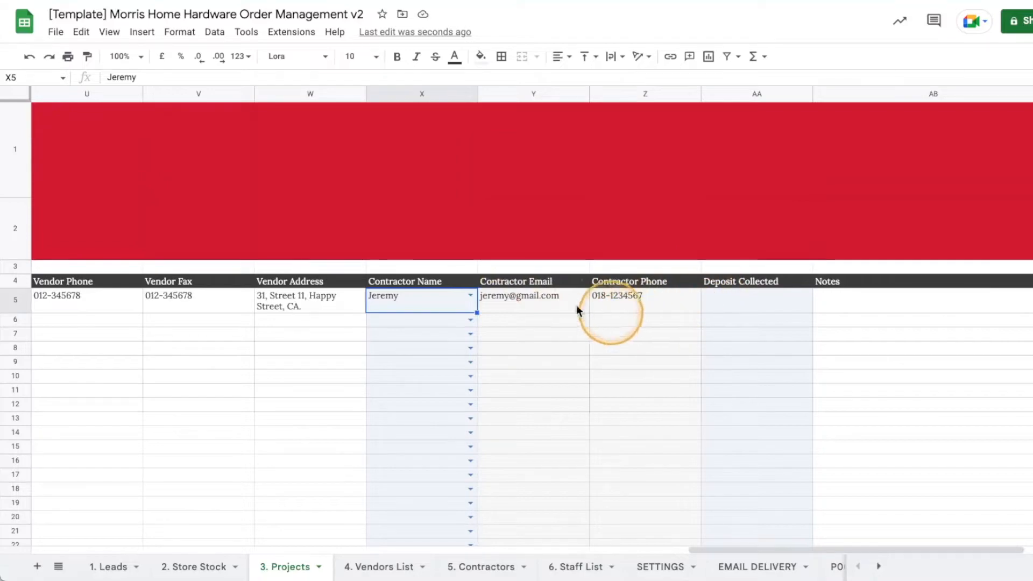
{"action": "left_click_drag", "start_coordinate": [795, 550], "coordinate": [821, 510]}
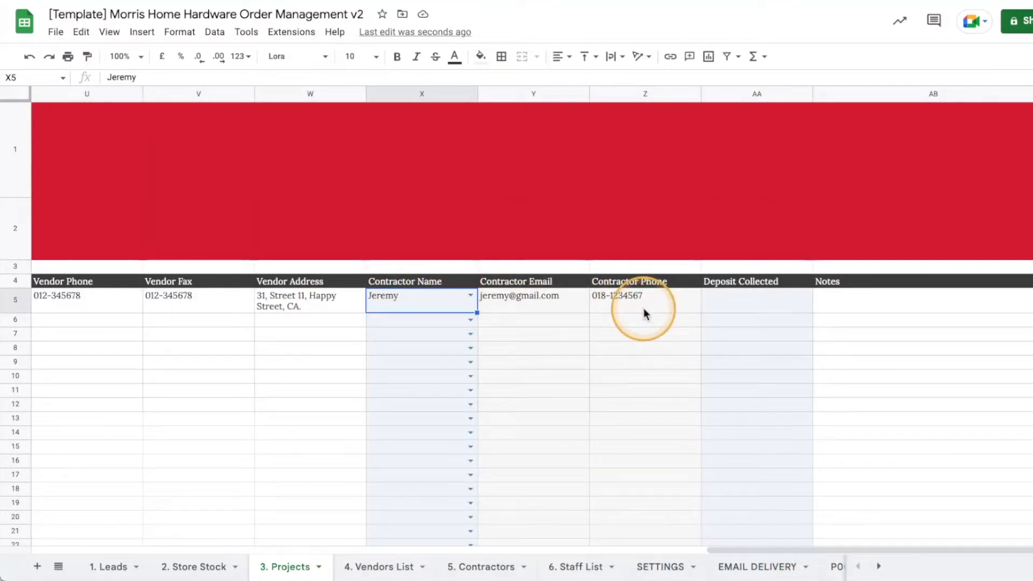
{"action": "left_click_drag", "start_coordinate": [767, 550], "coordinate": [63, 491]}
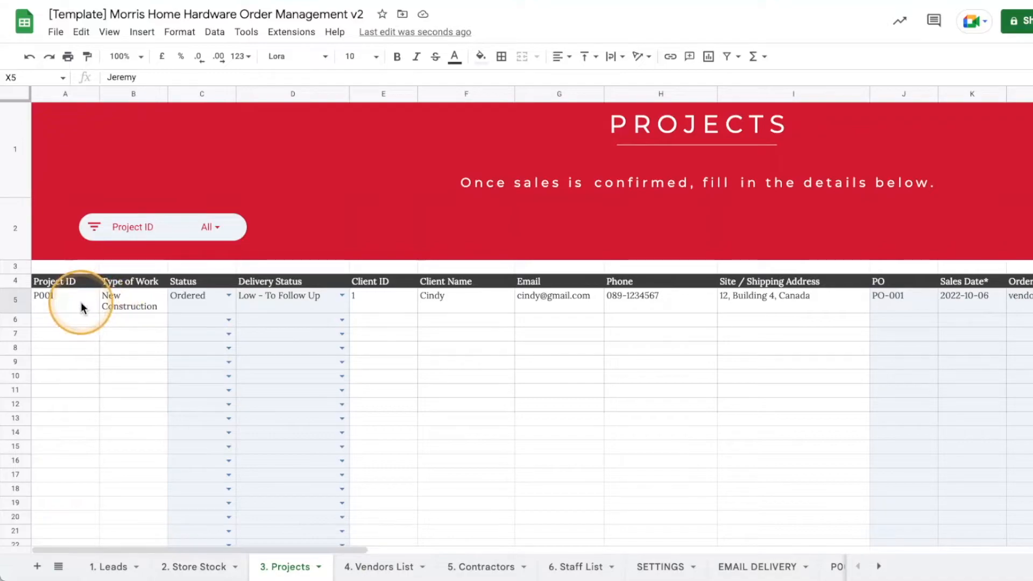
Copy A5:I5 and paste it into row 6 as values only.
{"action": "left_click_drag", "start_coordinate": [82, 308], "coordinate": [834, 304]}
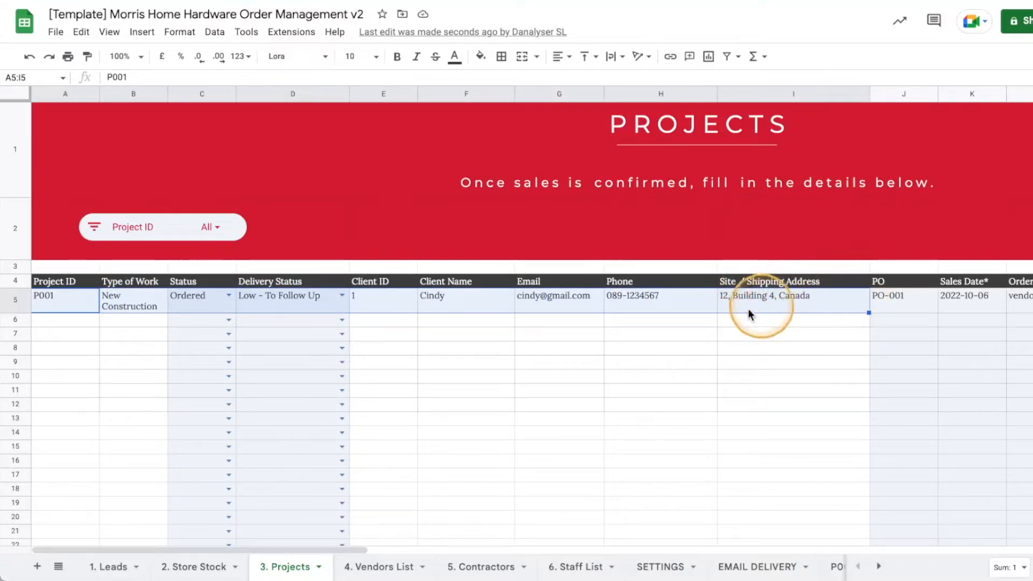
{"action": "right_click", "coordinate": [594, 299]}
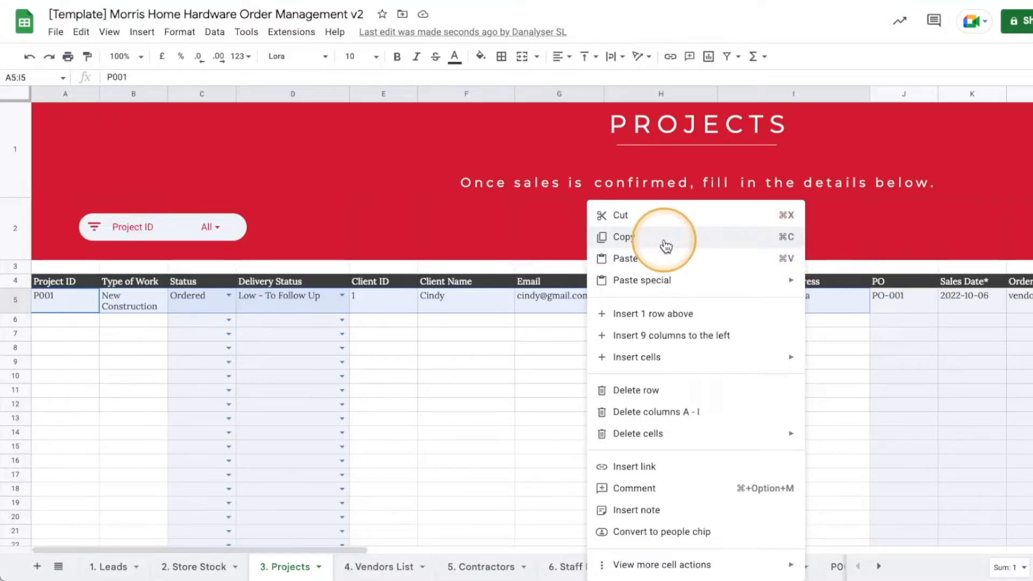
{"action": "left_click", "coordinate": [634, 241]}
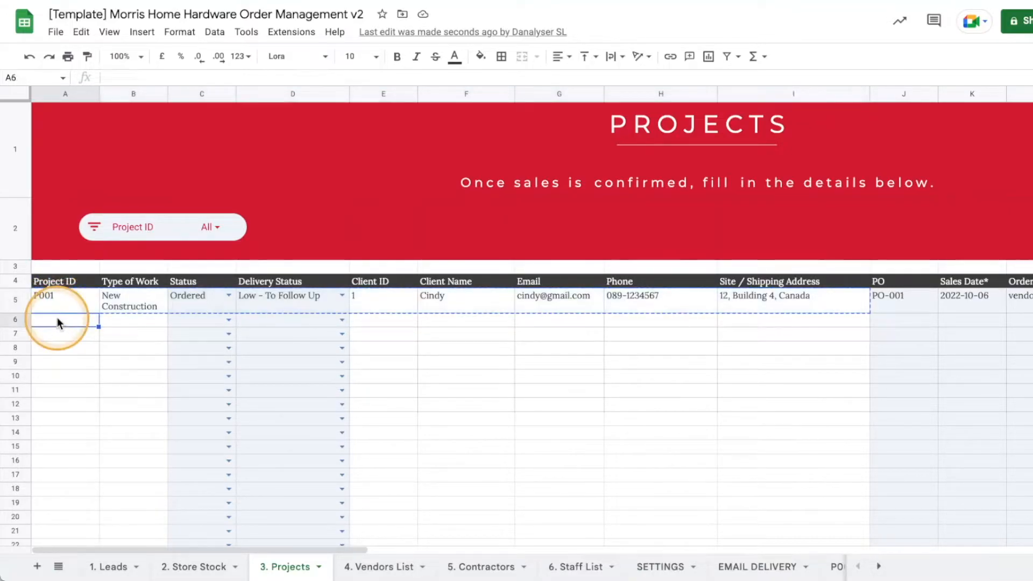
{"action": "right_click", "coordinate": [57, 320]}
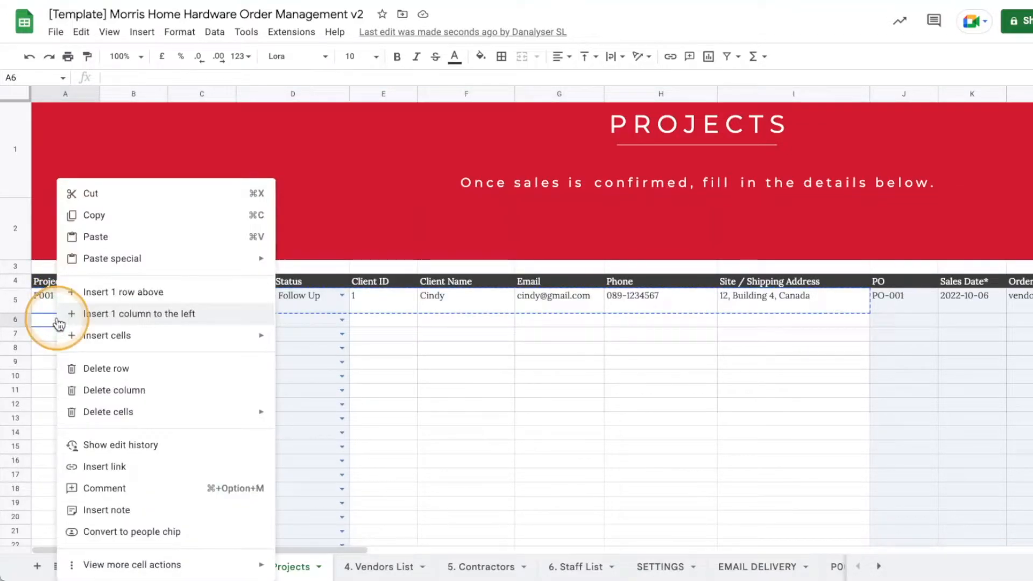
{"action": "mouse_move", "coordinate": [241, 261]}
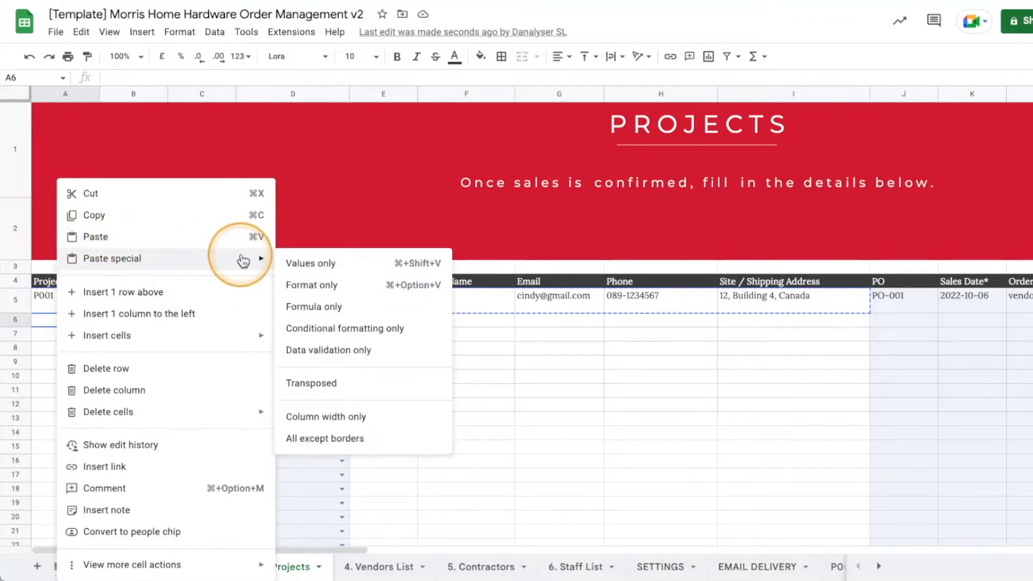
{"action": "left_click", "coordinate": [291, 263]}
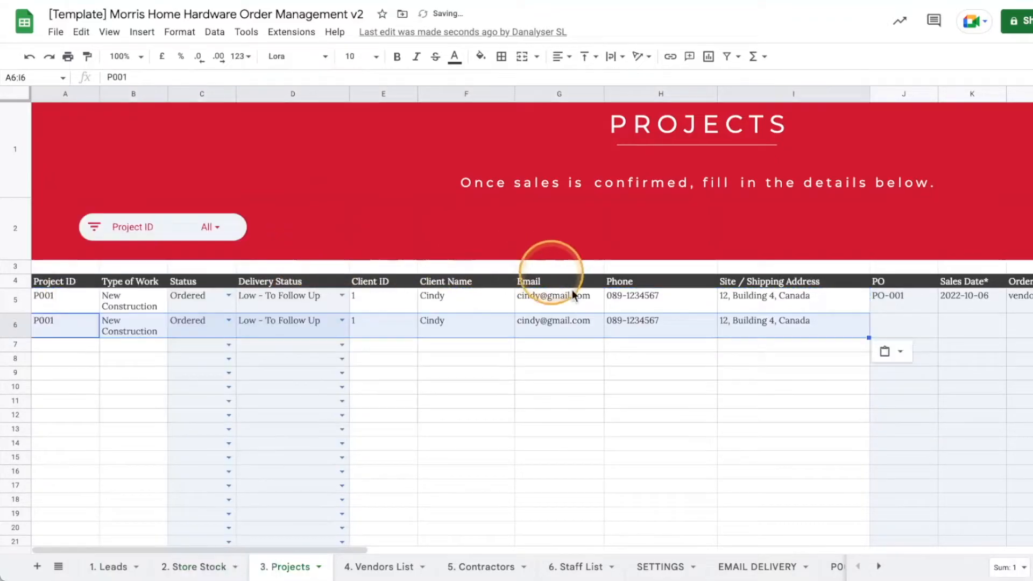
Keep row 6's pasted statuses and change its PO number to PO-002.
{"action": "left_click", "coordinate": [578, 390]}
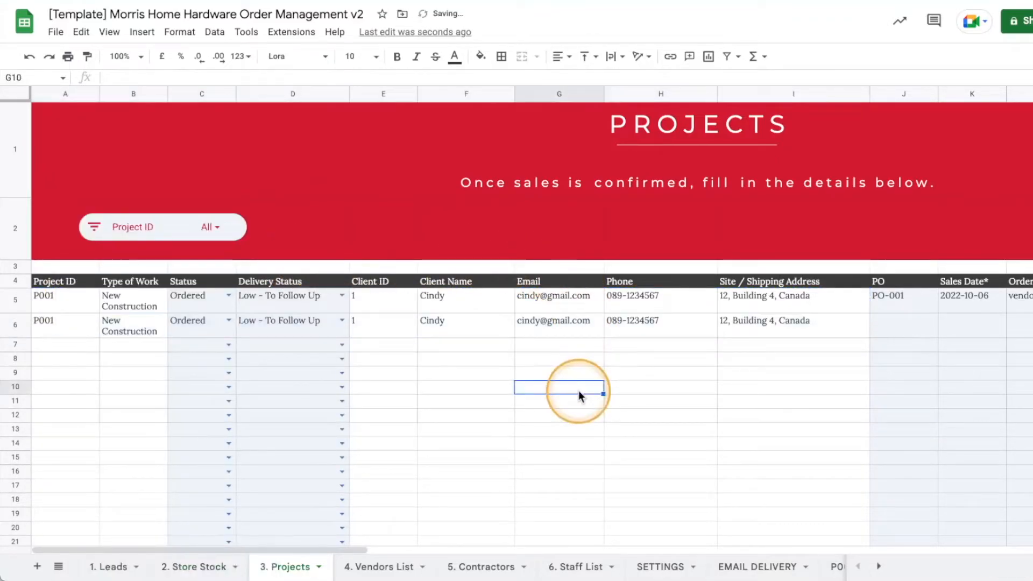
{"action": "left_click", "coordinate": [232, 322]}
{"action": "double_click", "coordinate": [306, 328]}
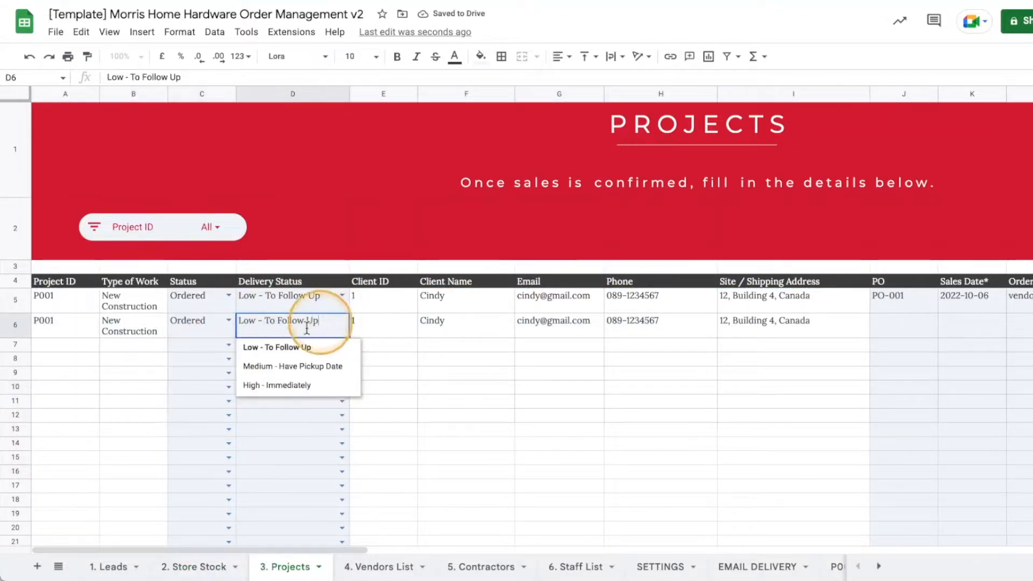
{"action": "left_click", "coordinate": [418, 321]}
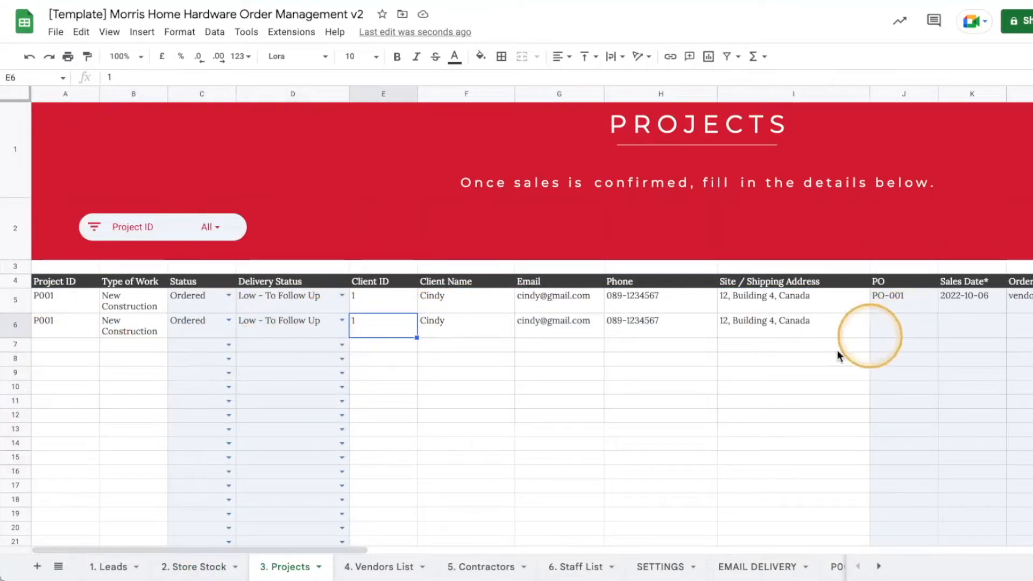
{"action": "left_click_drag", "start_coordinate": [346, 550], "coordinate": [486, 546]}
{"action": "double_click", "coordinate": [508, 318]}
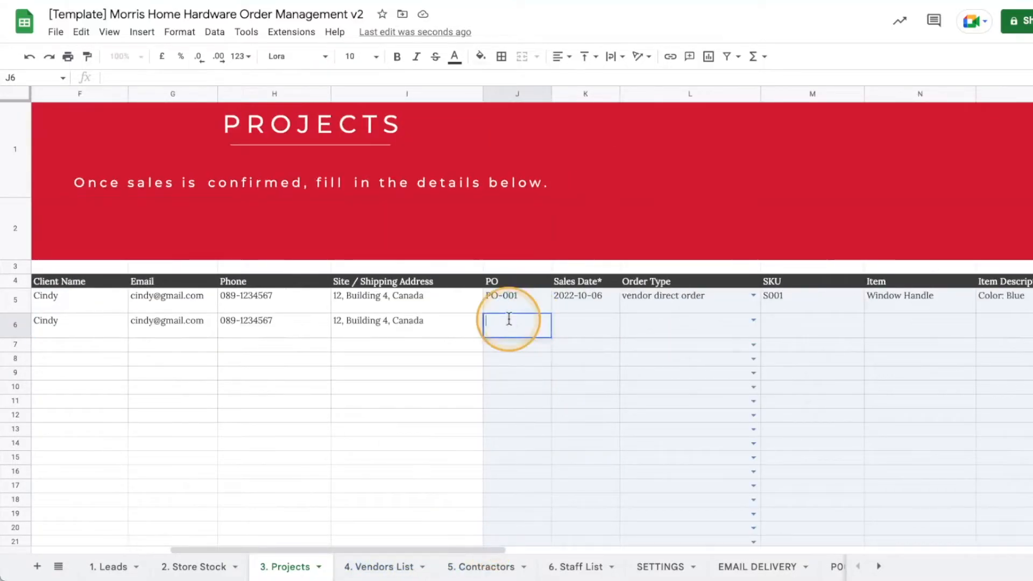
{"action": "key", "text": "BackSpace"}
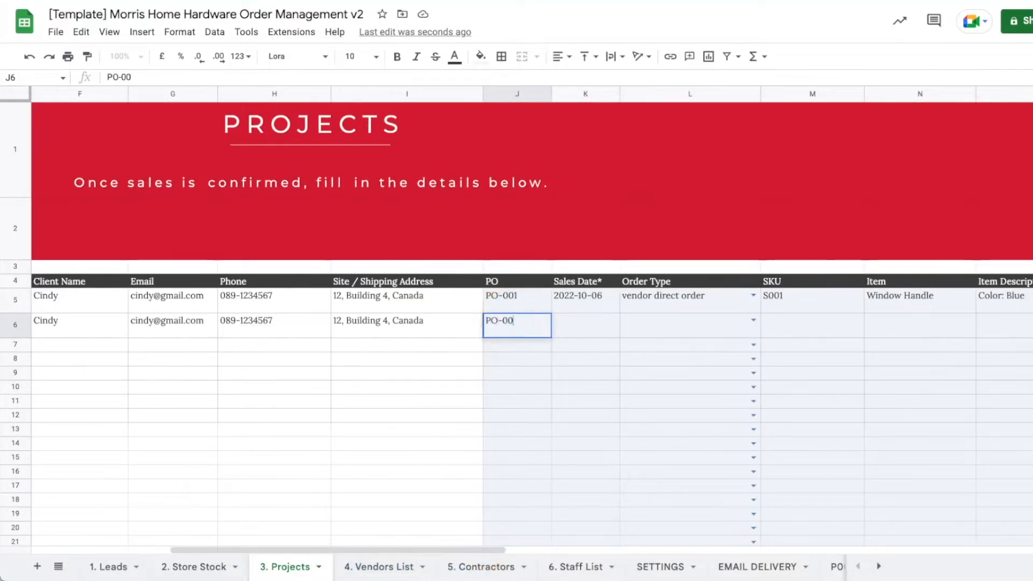
{"action": "type", "text": "2"}
{"action": "key", "text": "Return"}
Set row 6's sales date to 2022-10-06 and make it a warehouse order.
{"action": "double_click", "coordinate": [581, 323]}
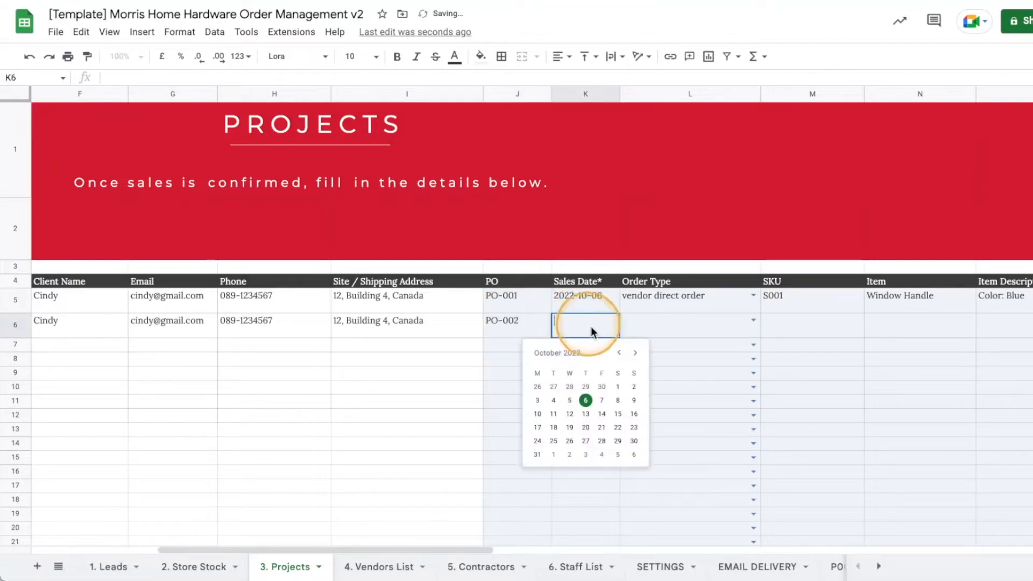
{"action": "left_click", "coordinate": [586, 401]}
{"action": "left_click", "coordinate": [753, 321]}
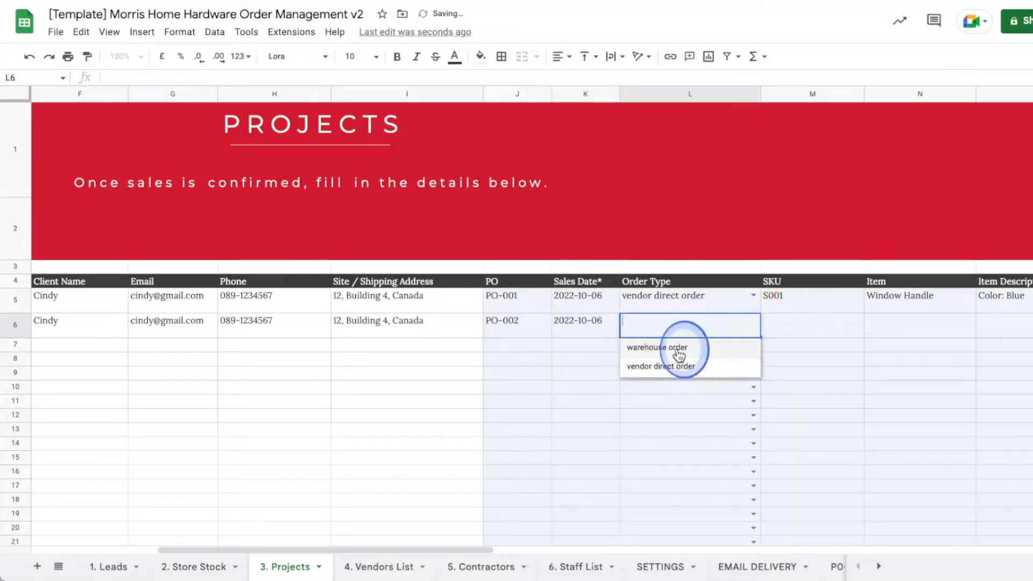
{"action": "left_click", "coordinate": [715, 344]}
{"action": "left_click", "coordinate": [818, 326]}
{"action": "left_click_drag", "start_coordinate": [468, 549], "coordinate": [612, 535]}
Enter SKU S002, item Window Handle, description Color: Red, quantity 1 and unit price 300.
{"action": "type", "text": "S002"}
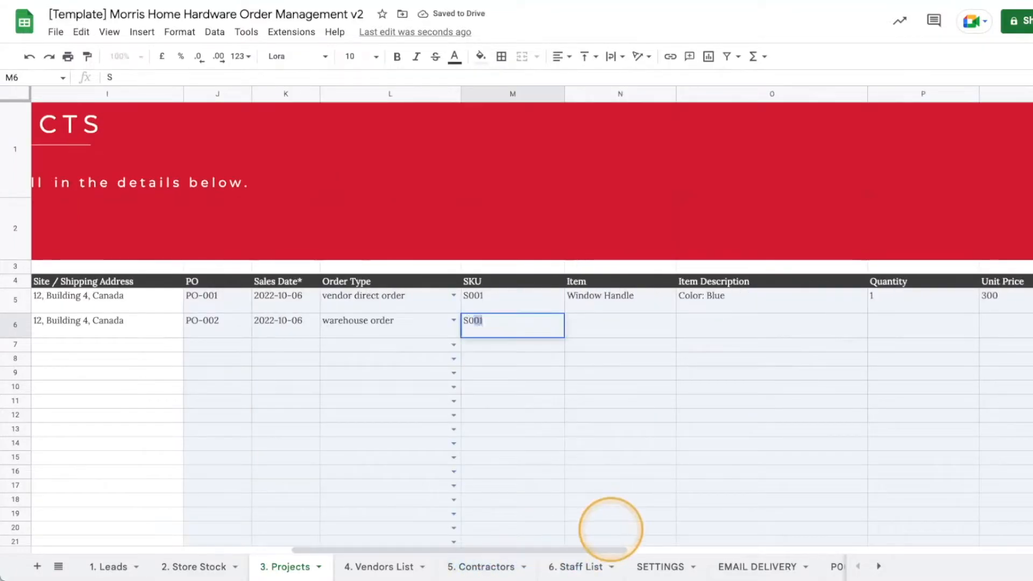
{"action": "key", "text": "Tab"}
{"action": "type", "text": "Window Handle"}
{"action": "key", "text": "Return"}
{"action": "key", "text": "Right"}
{"action": "key", "text": "Up"}
{"action": "type", "text": "Color: Red"}
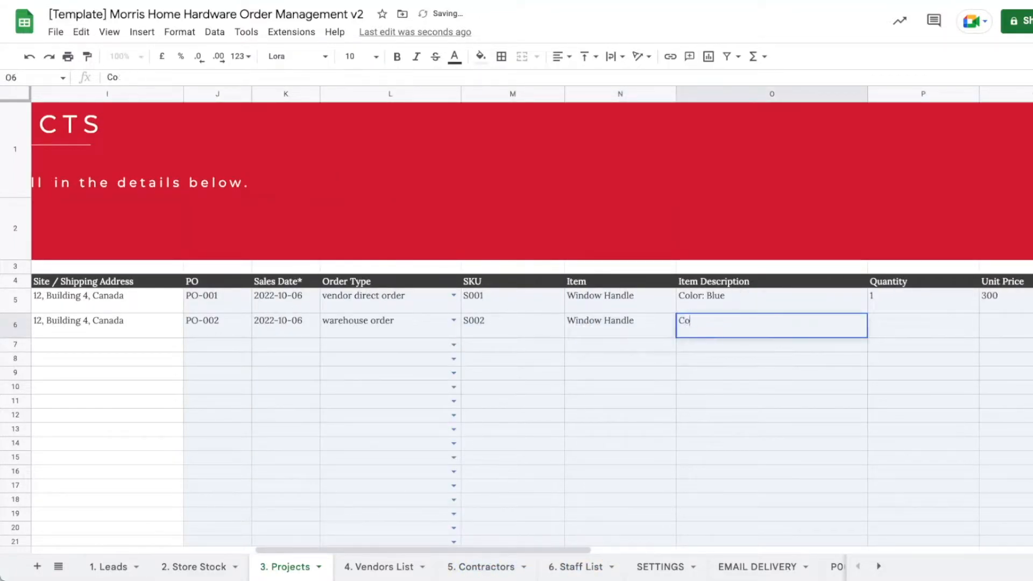
{"action": "key", "text": "Return"}
{"action": "key", "text": "Right"}
{"action": "key", "text": "Up"}
{"action": "type", "text": "1"}
{"action": "key", "text": "Tab"}
{"action": "type", "text": "300"}
{"action": "key", "text": "Tab"}
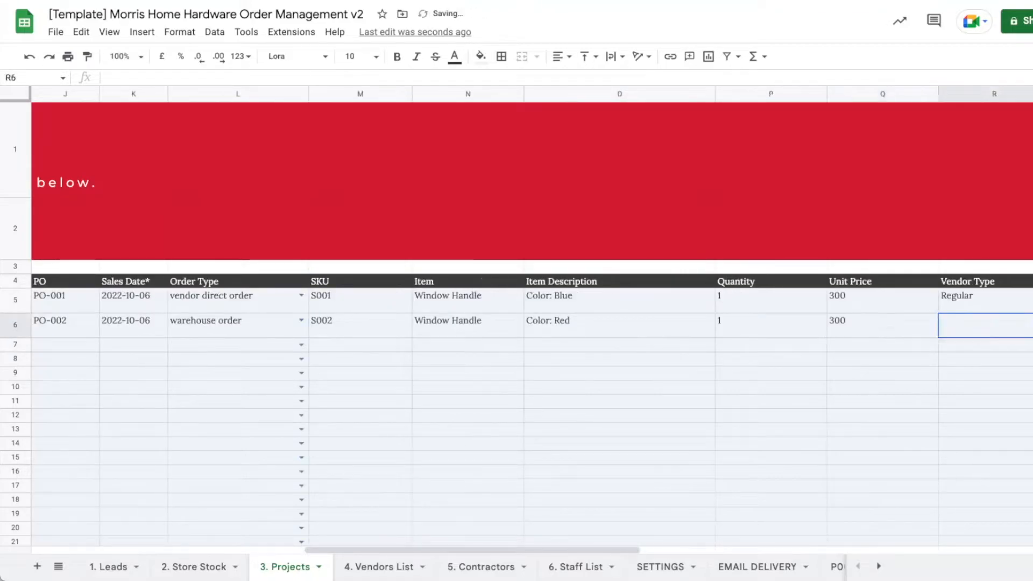
Make row 6's vendor a One-Time vendor named Red Vendor, entering its e-mail and phone.
{"action": "left_click_drag", "start_coordinate": [619, 549], "coordinate": [781, 550]}
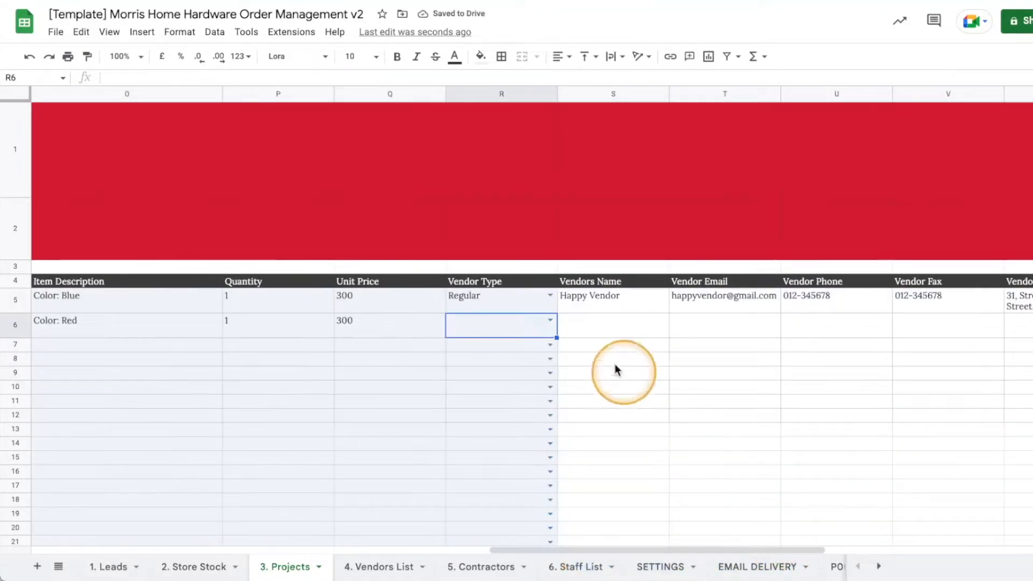
{"action": "left_click", "coordinate": [549, 319]}
{"action": "left_click", "coordinate": [489, 366]}
{"action": "left_click", "coordinate": [604, 329]}
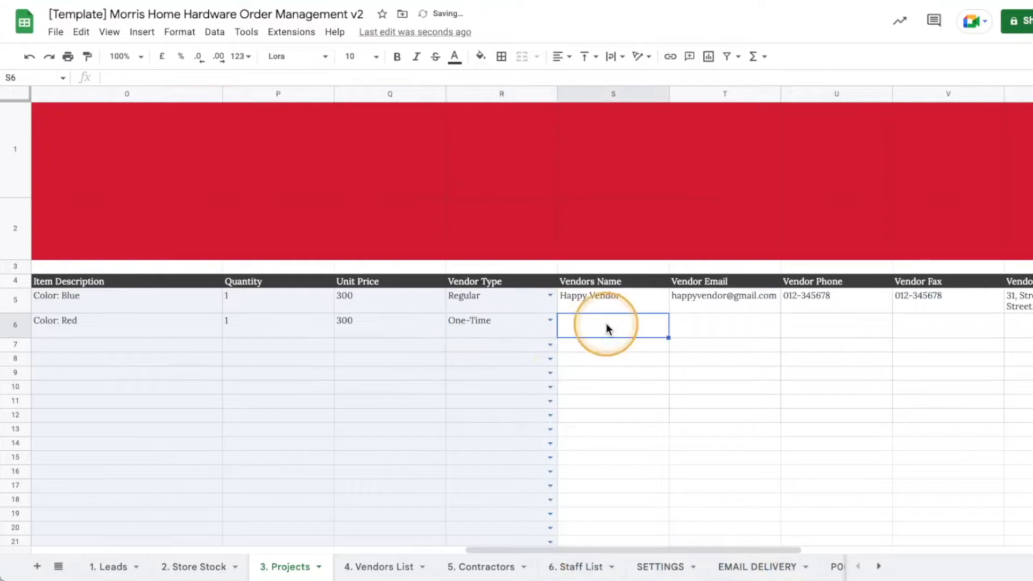
{"action": "left_click_drag", "start_coordinate": [605, 543], "coordinate": [654, 544]}
{"action": "double_click", "coordinate": [622, 322]}
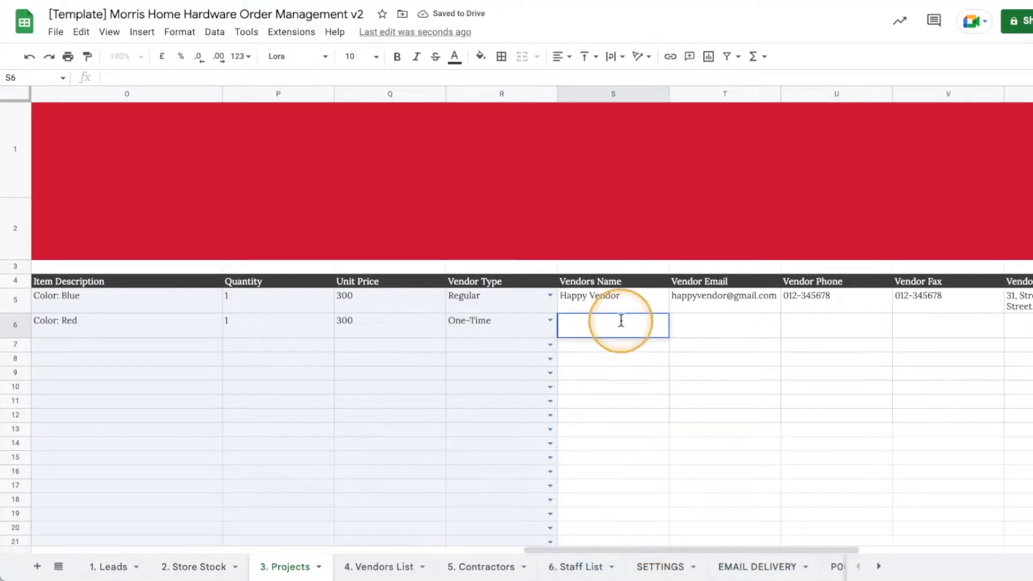
{"action": "type", "text": "Red Vendor"}
{"action": "key", "text": "Tab"}
{"action": "type", "text": "red@"}
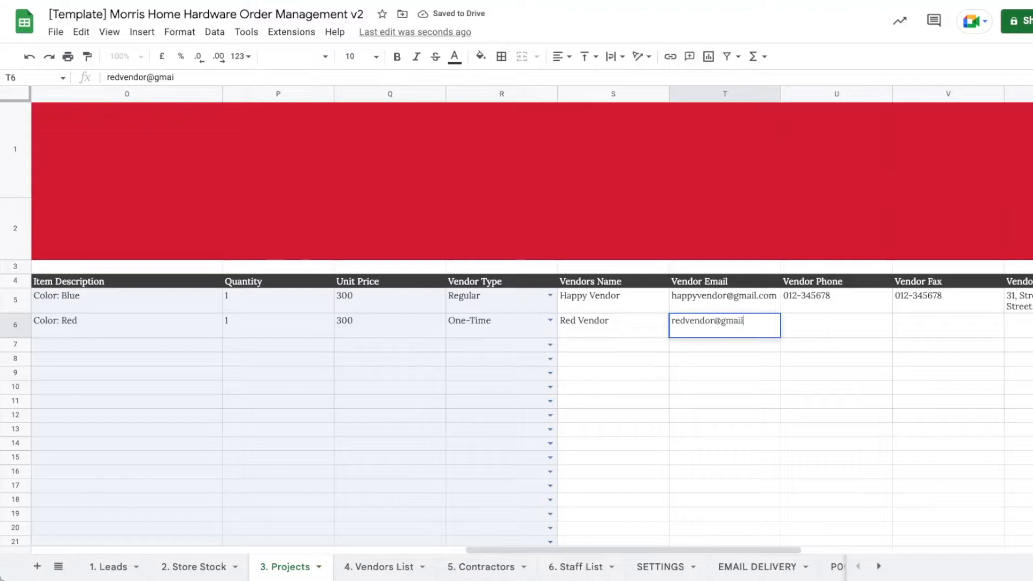
{"action": "key", "text": "Tab"}
{"action": "type", "text": "011-"}
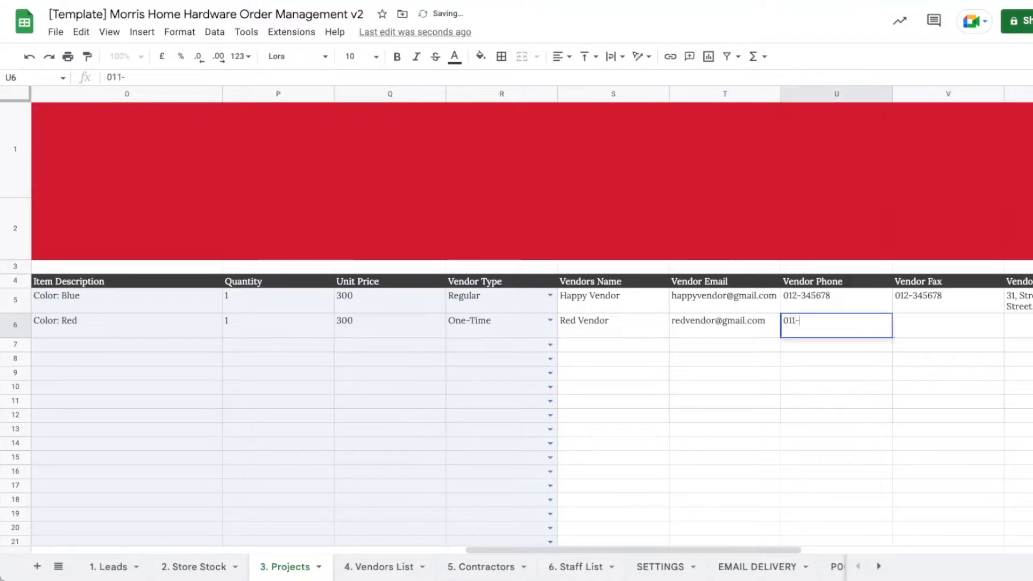
{"action": "type", "text": "1234567"}
{"action": "key", "text": "Tab"}
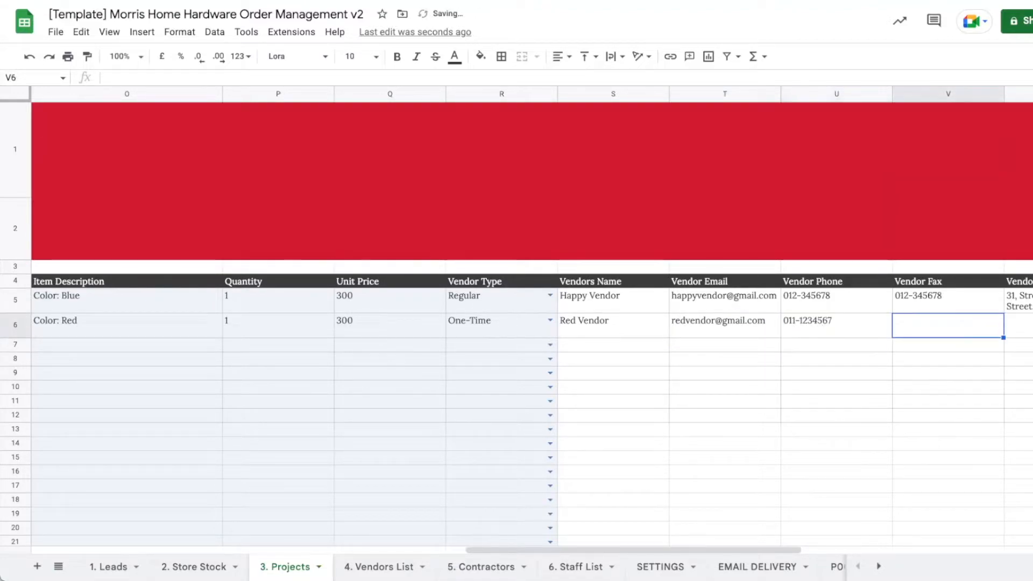
Enter the Red Vendor's full address in W6.
{"action": "left_click_drag", "start_coordinate": [669, 550], "coordinate": [791, 549]}
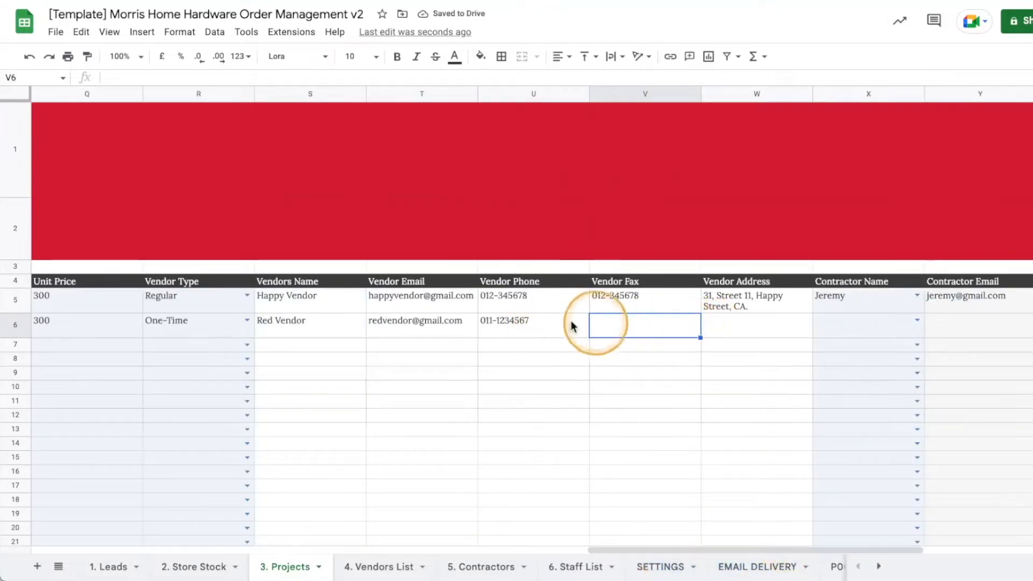
{"action": "left_click", "coordinate": [738, 324]}
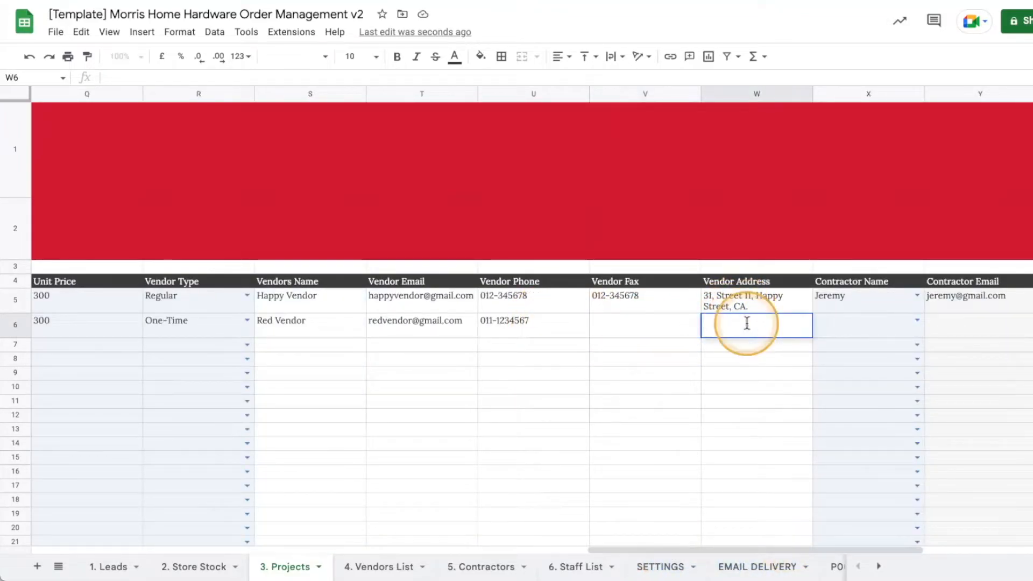
{"action": "double_click", "coordinate": [719, 327]}
{"action": "type", "text": "77, Street 12, Building 4,"}
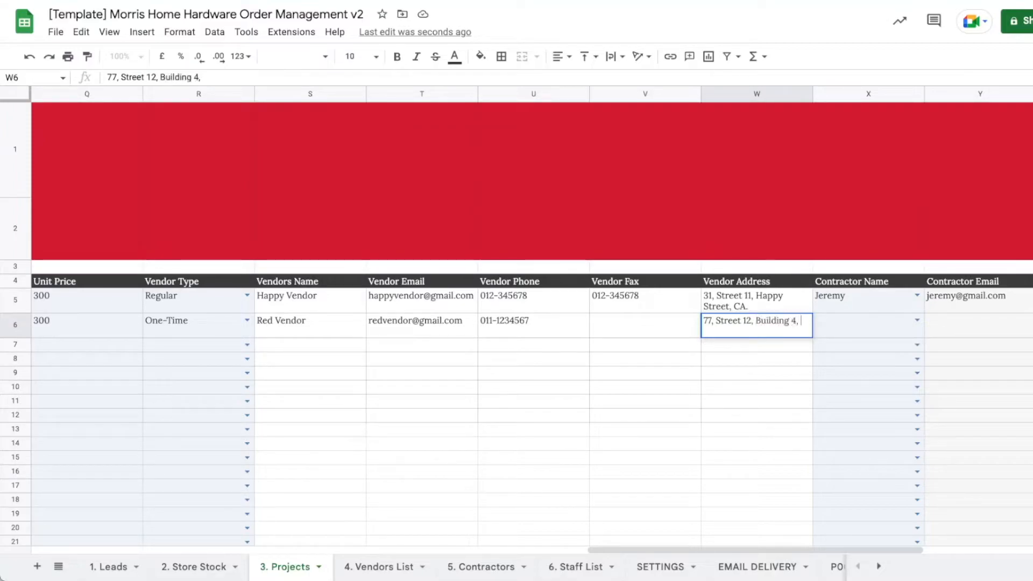
{"action": "type", "text": "CA"}
{"action": "key", "text": "Return"}
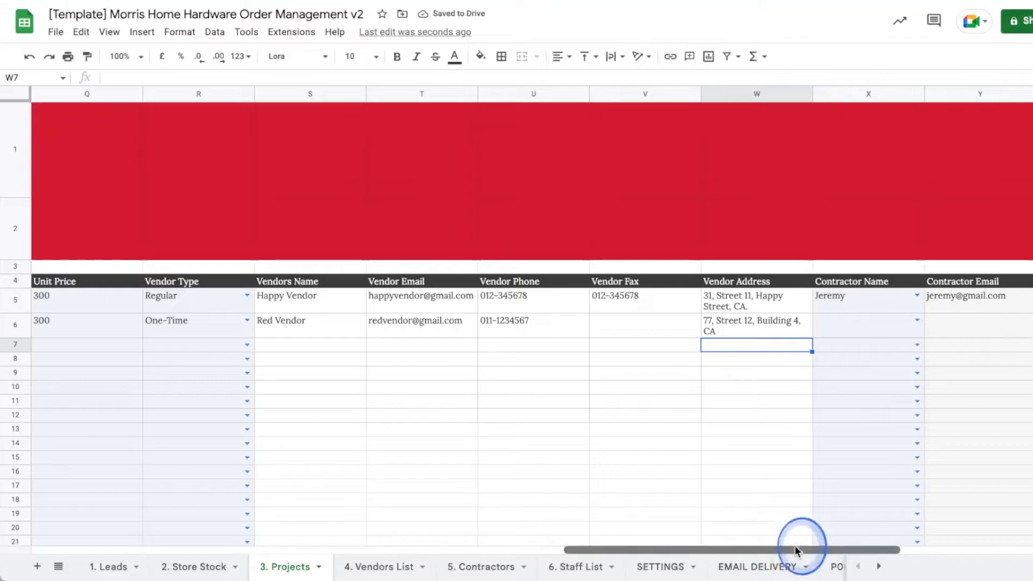
{"action": "left_click_drag", "start_coordinate": [795, 549], "coordinate": [893, 533]}
Assign the first listed contractor to row 6 so its e-mail and phone fill in.
{"action": "left_click", "coordinate": [684, 319]}
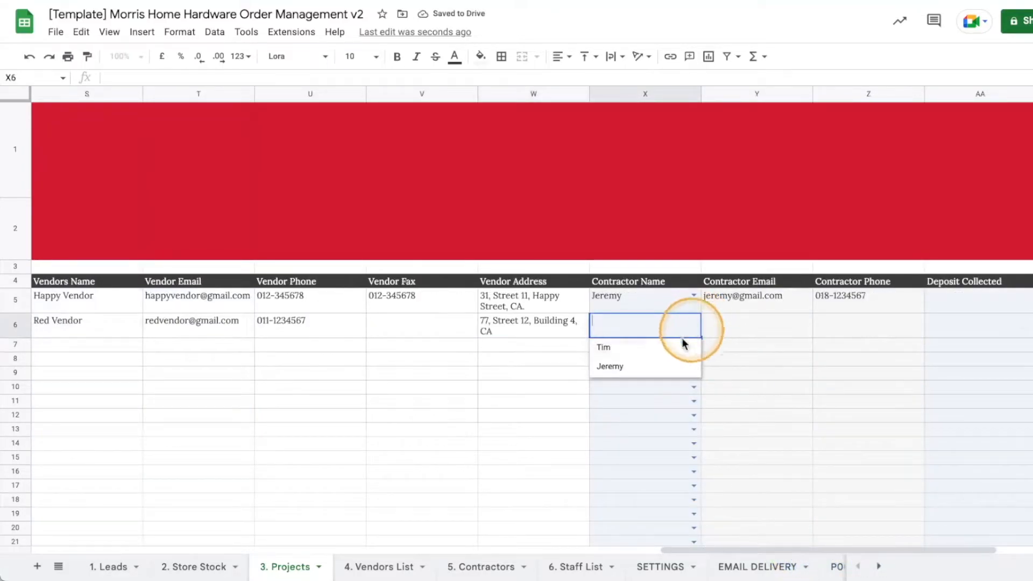
{"action": "left_click", "coordinate": [650, 349]}
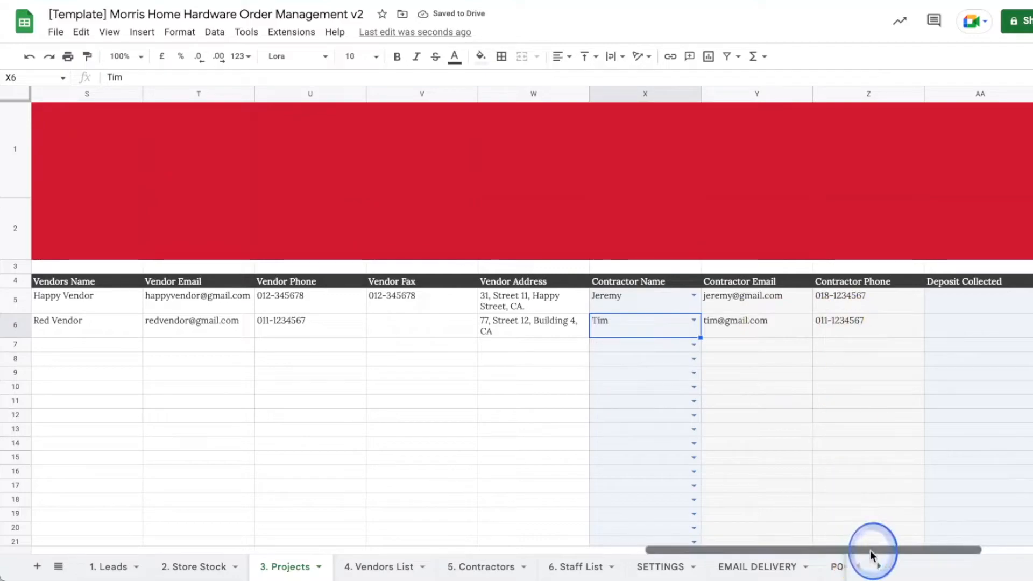
{"action": "left_click_drag", "start_coordinate": [867, 550], "coordinate": [948, 547]}
{"action": "left_click", "coordinate": [847, 320]}
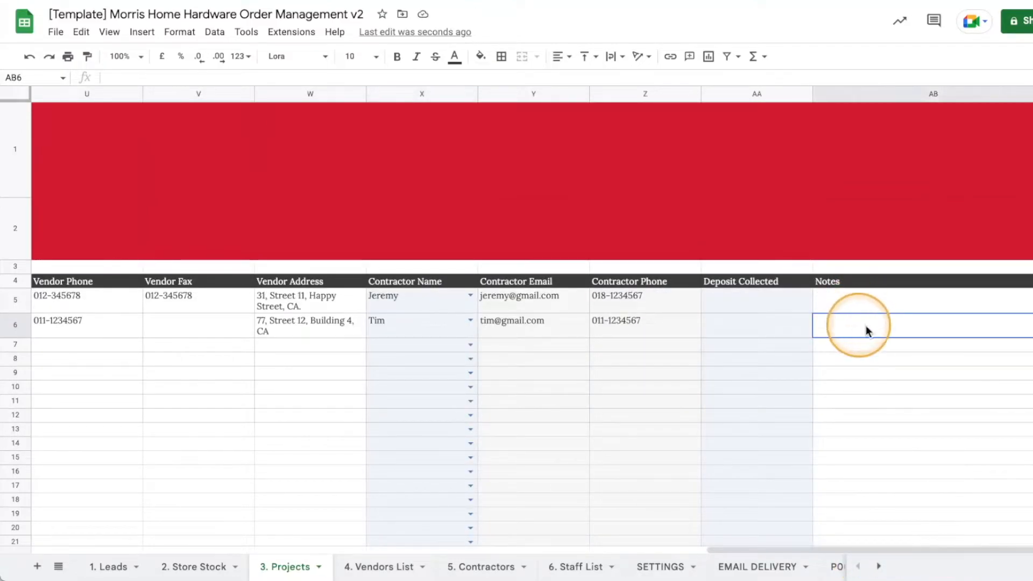
{"action": "left_click_drag", "start_coordinate": [840, 550], "coordinate": [108, 470]}
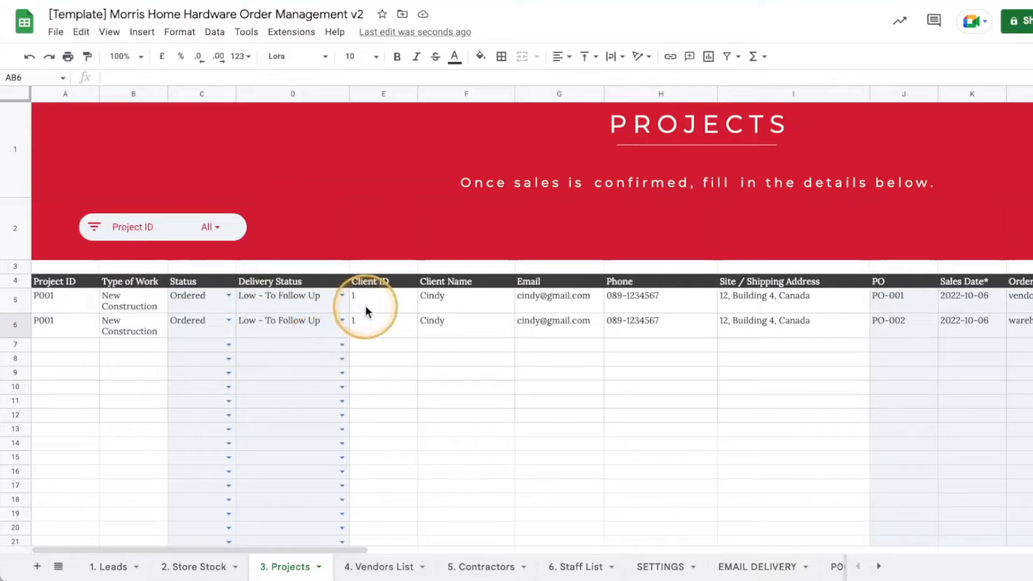
Change PO-001's Status in C5 from Ordered to Ready To Pickup.
{"action": "left_click", "coordinate": [228, 297]}
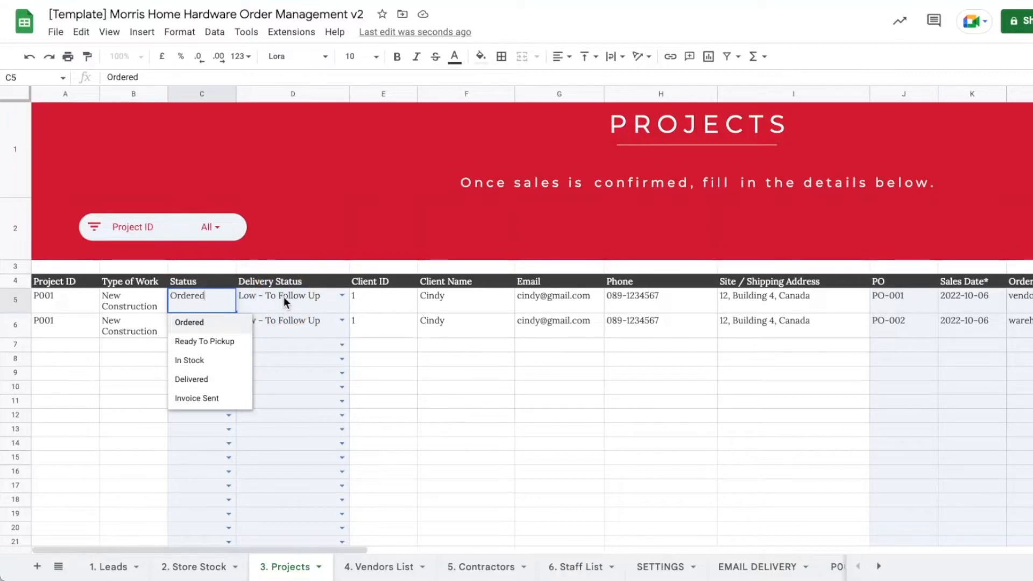
{"action": "left_click", "coordinate": [205, 346]}
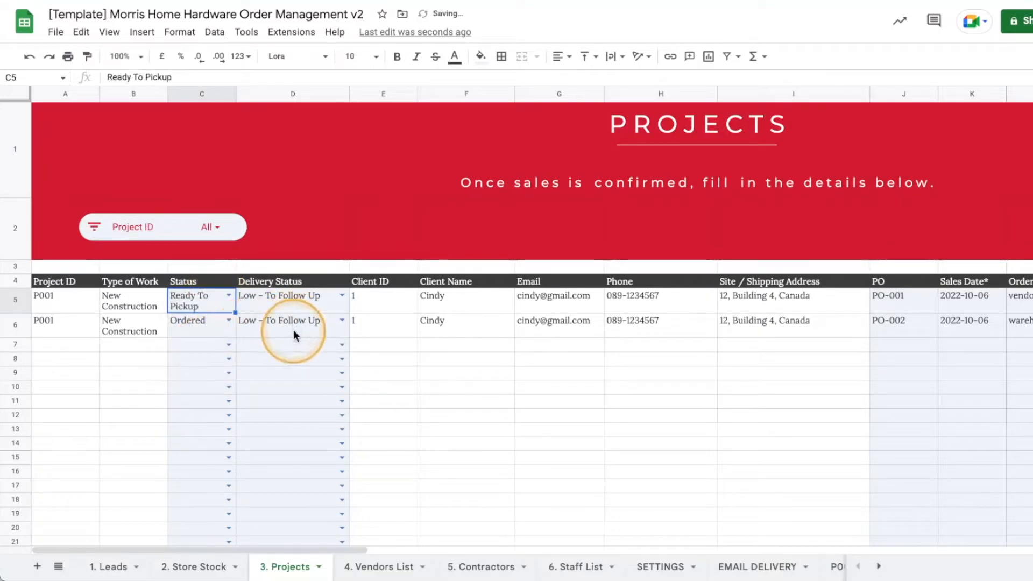
{"action": "left_click", "coordinate": [293, 328]}
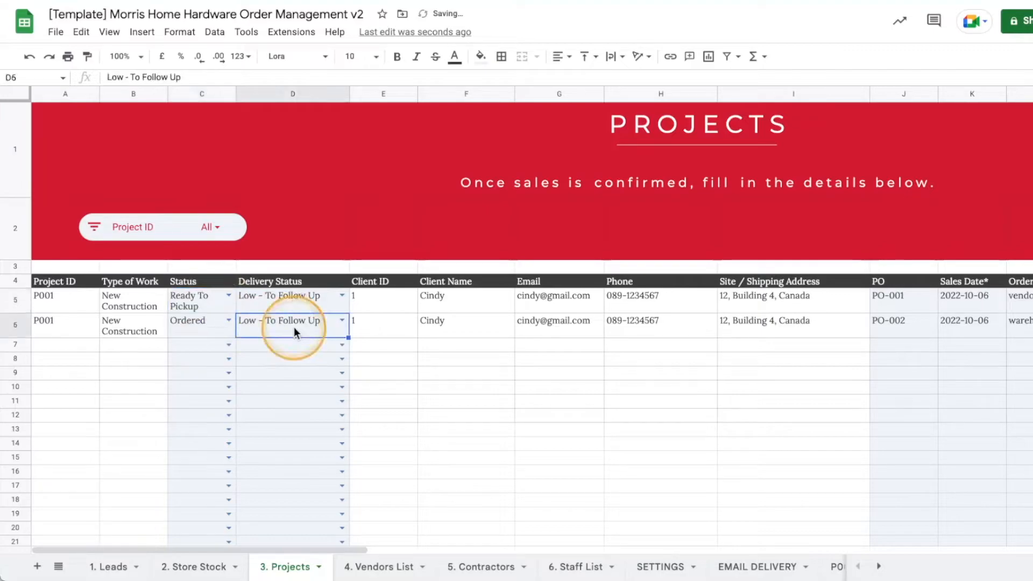
{"action": "left_click", "coordinate": [274, 300]}
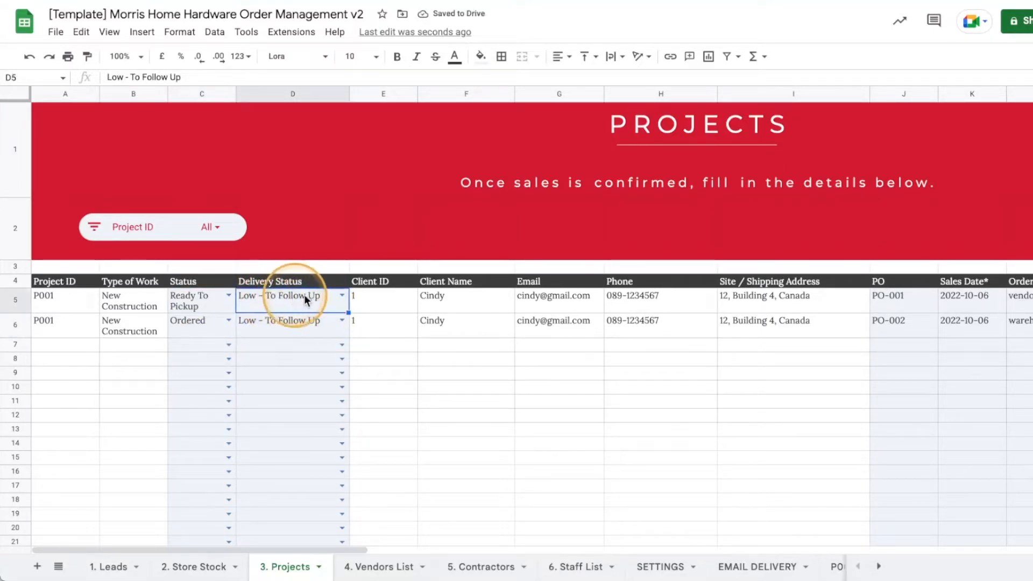
{"action": "left_click", "coordinate": [342, 295]}
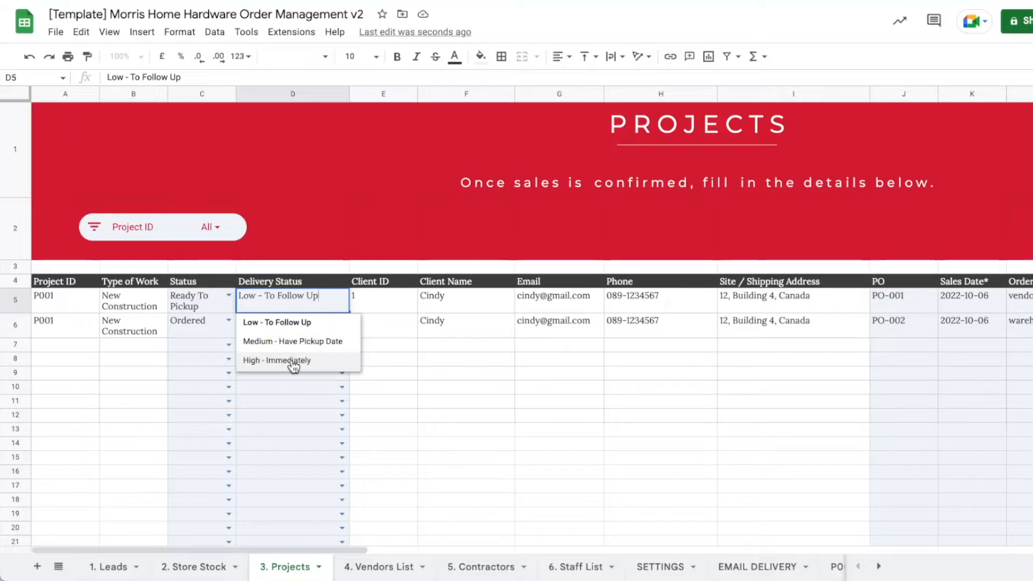
{"action": "left_click", "coordinate": [744, 569]}
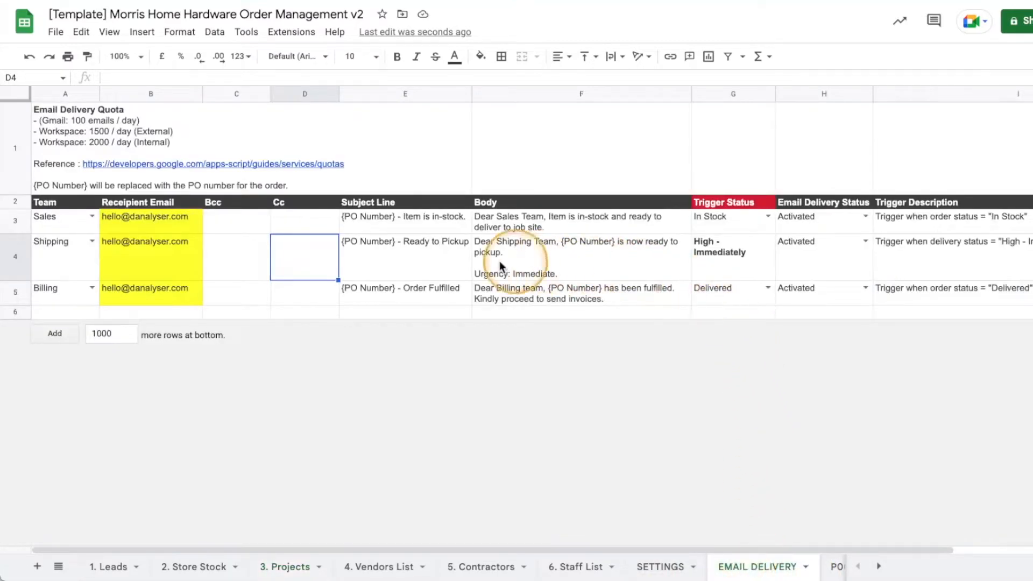
{"action": "left_click", "coordinate": [13, 258]}
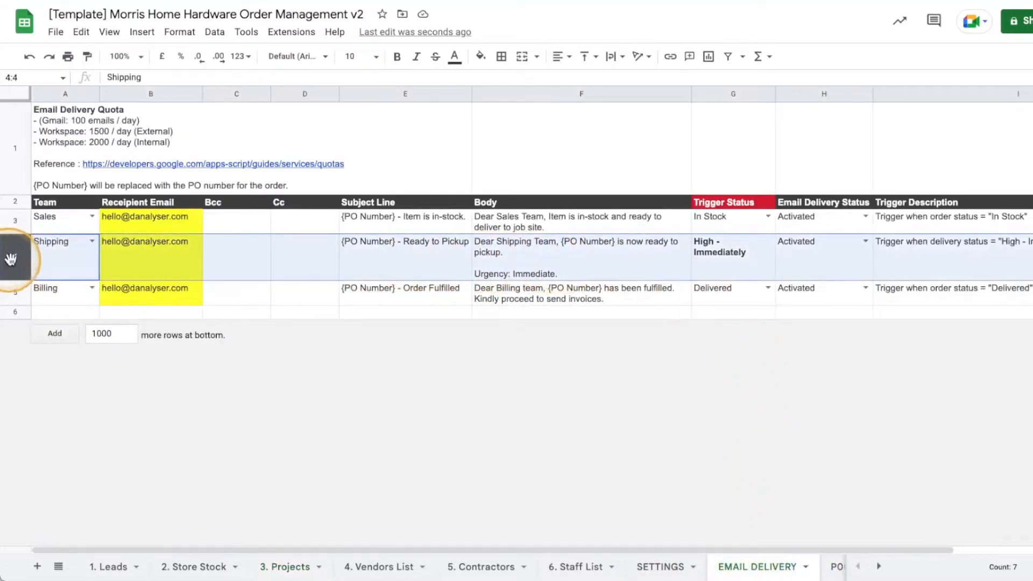
{"action": "left_click", "coordinate": [283, 567]}
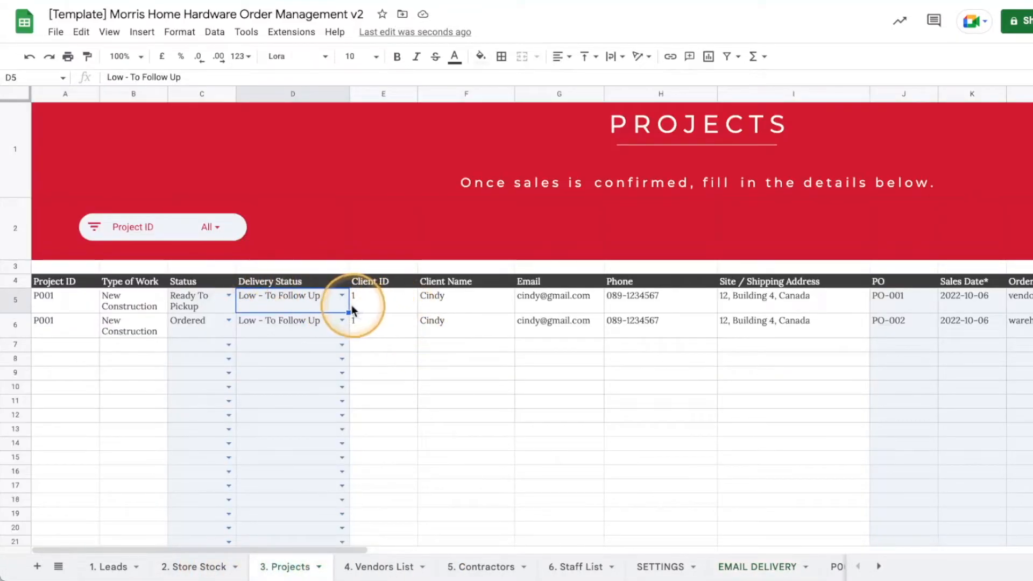
Set PO-001's Delivery Status in D5 to High - Immediately.
{"action": "left_click", "coordinate": [342, 295]}
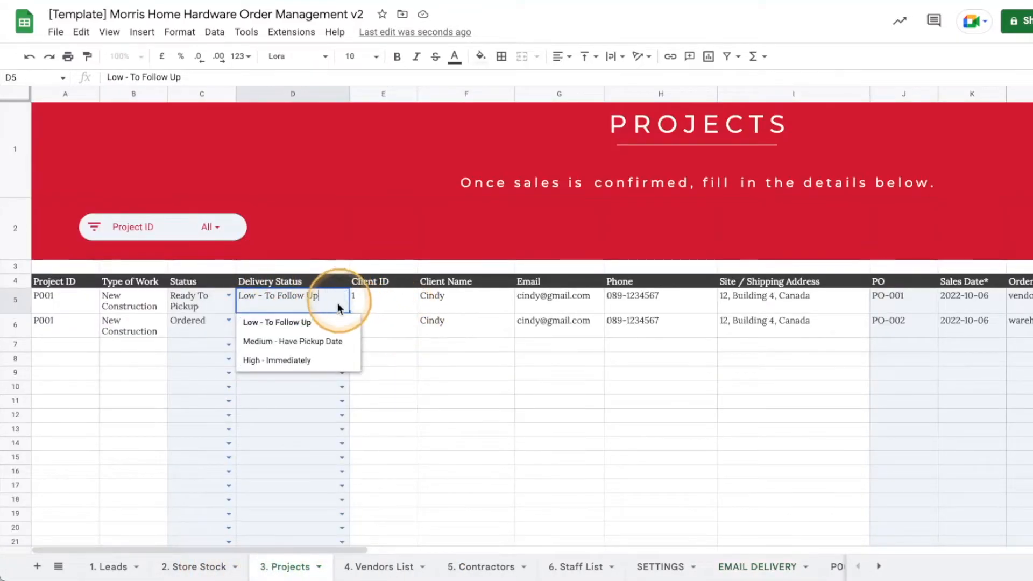
{"action": "left_click", "coordinate": [289, 360]}
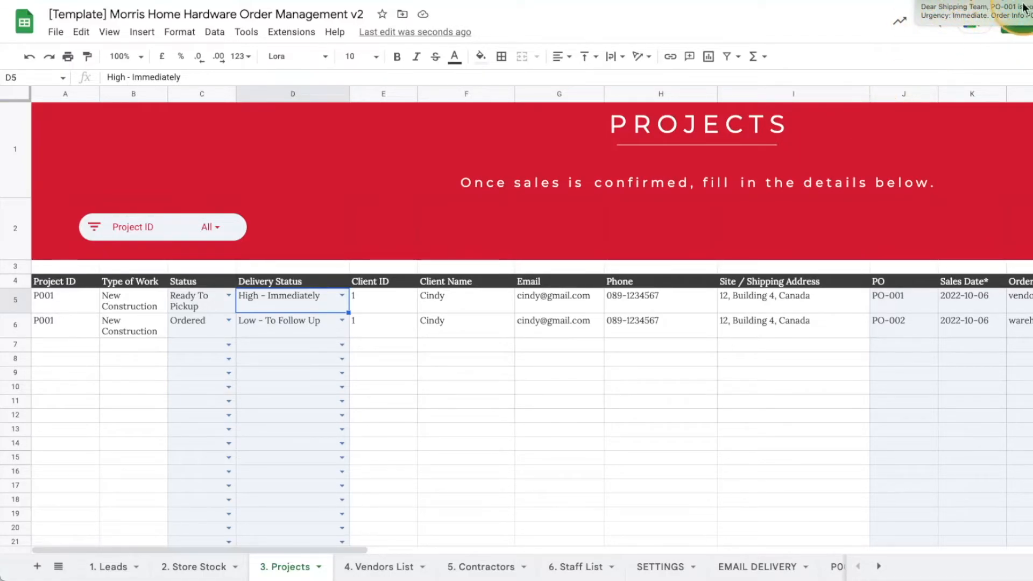
Open the PO-001 - Ready to Pickup e-mail and review its item and P001 link.
{"action": "left_click", "coordinate": [995, 18]}
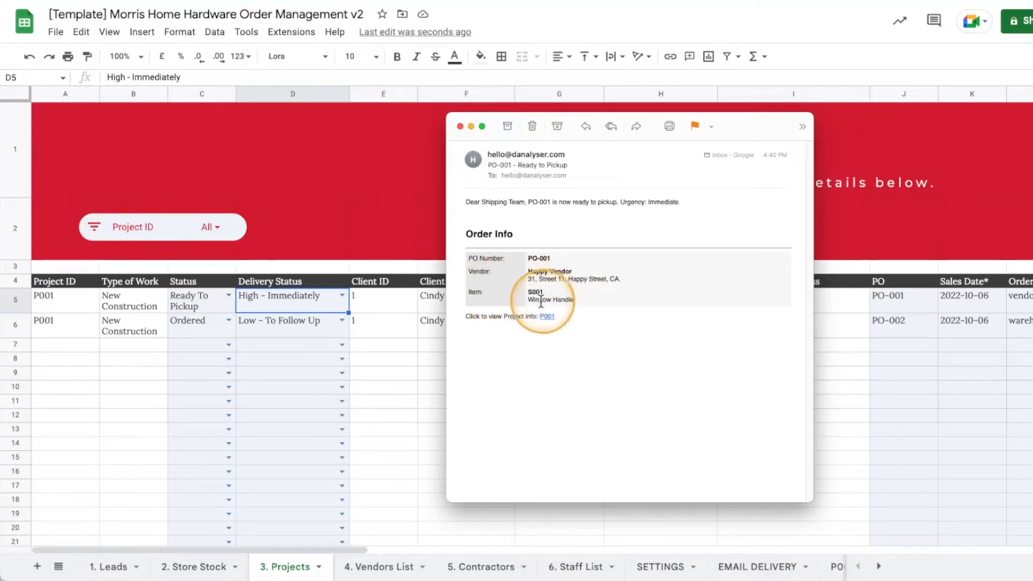
{"action": "left_click_drag", "start_coordinate": [536, 299], "coordinate": [585, 301]}
{"action": "left_click", "coordinate": [585, 301]}
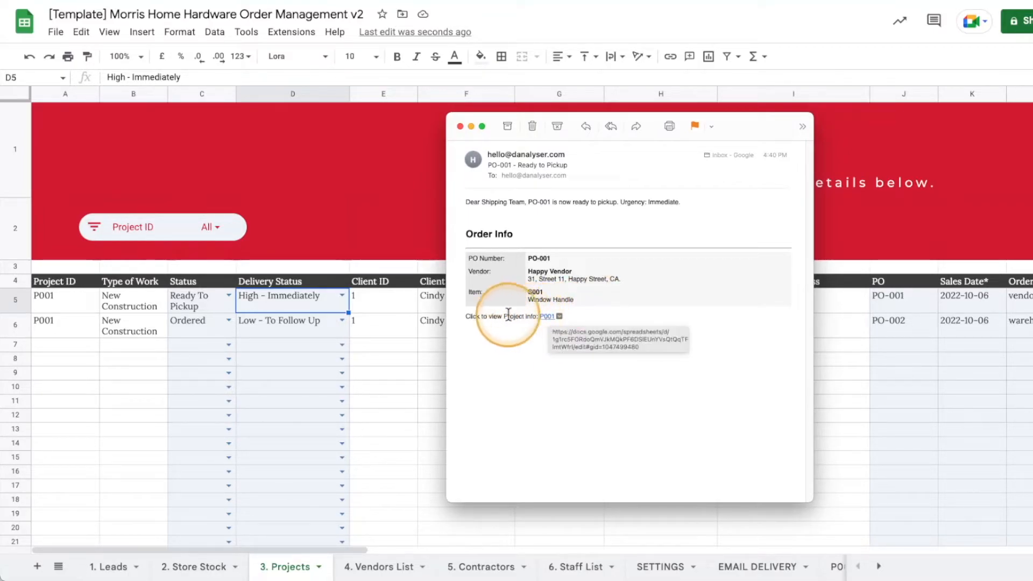
Follow the e-mail's P001 link, clear the stray name in F7, and return to 3. Projects.
{"action": "left_click", "coordinate": [548, 317]}
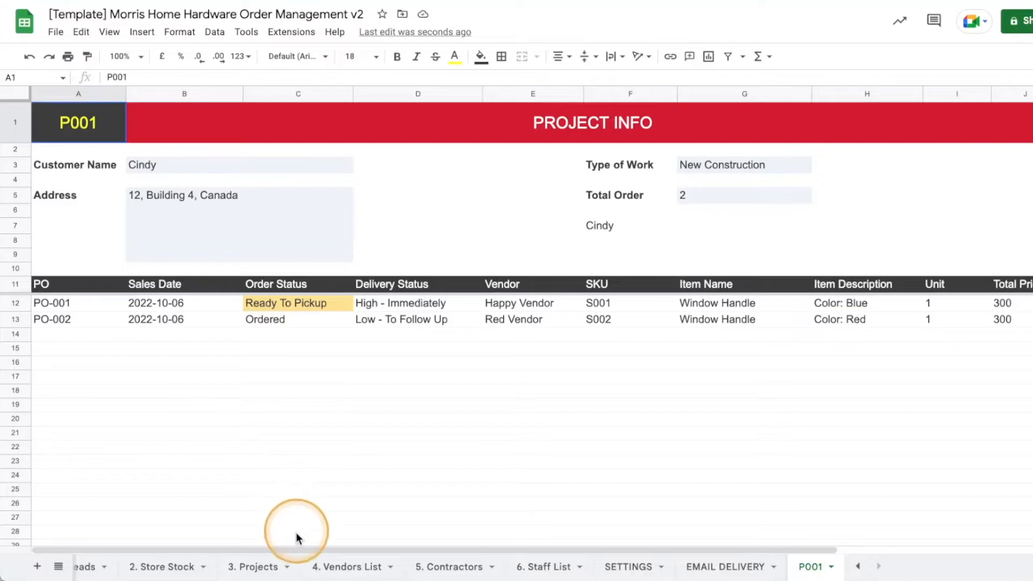
{"action": "mouse_move", "coordinate": [291, 547]}
{"action": "left_mouse_down"}
{"action": "mouse_move", "coordinate": [515, 541]}
{"action": "mouse_move", "coordinate": [296, 535]}
{"action": "left_mouse_up"}
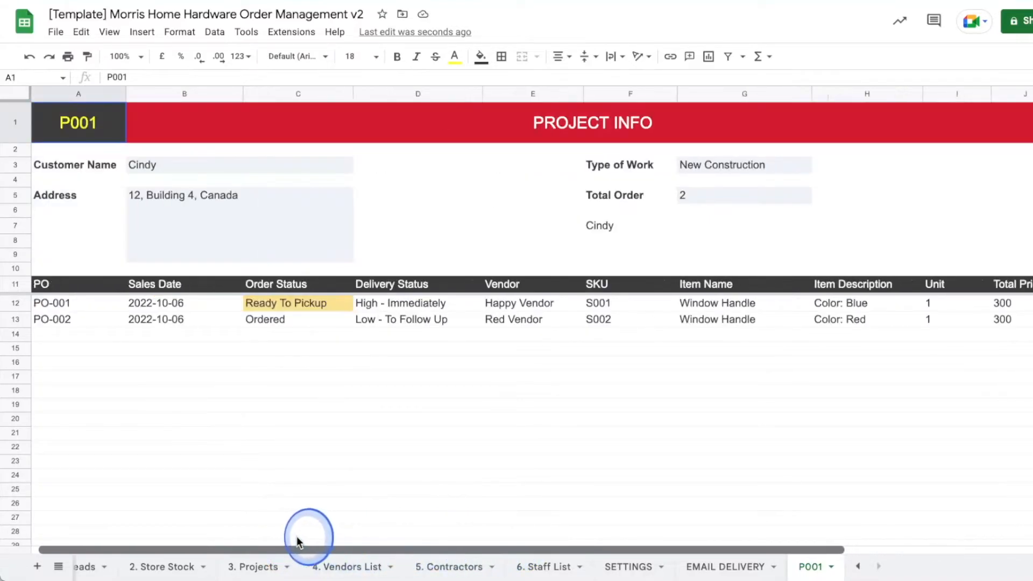
{"action": "left_click", "coordinate": [619, 226]}
{"action": "key", "text": "Delete"}
{"action": "left_click", "coordinate": [678, 228]}
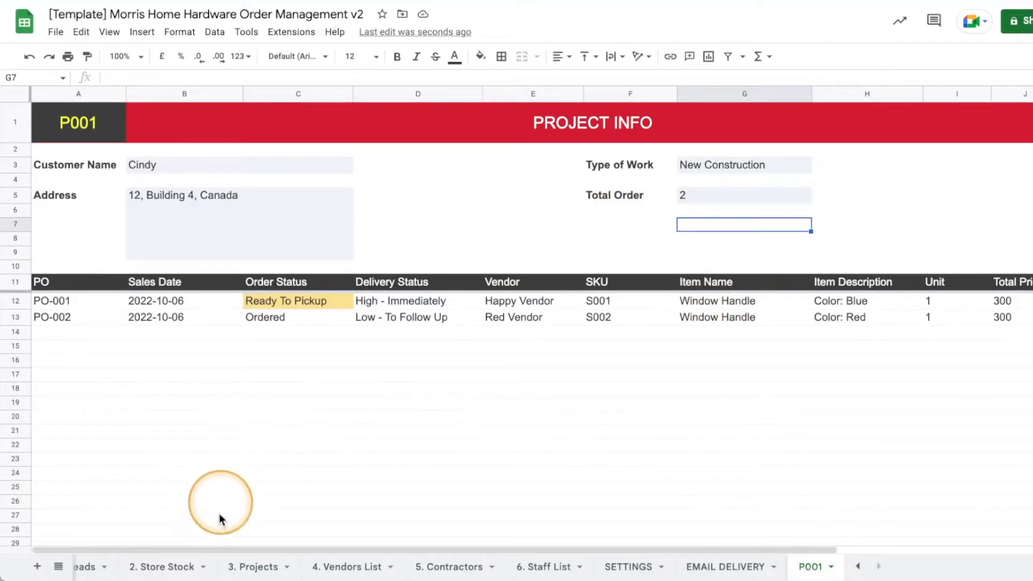
{"action": "left_click", "coordinate": [256, 569]}
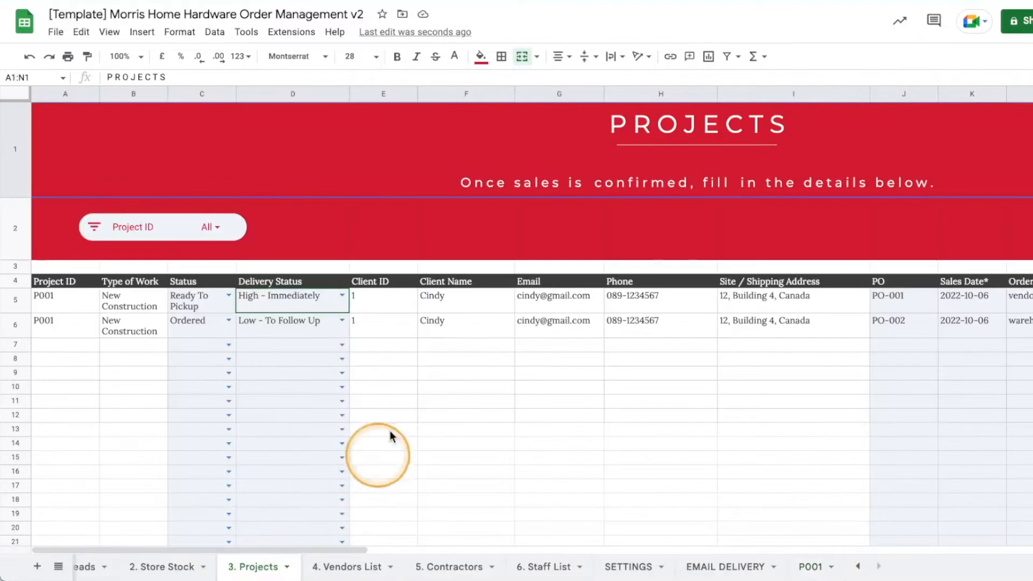
Set PO-002's Status to Ready To Pickup and Delivery Status to Medium - Have Pickup Date.
{"action": "left_click", "coordinate": [230, 321]}
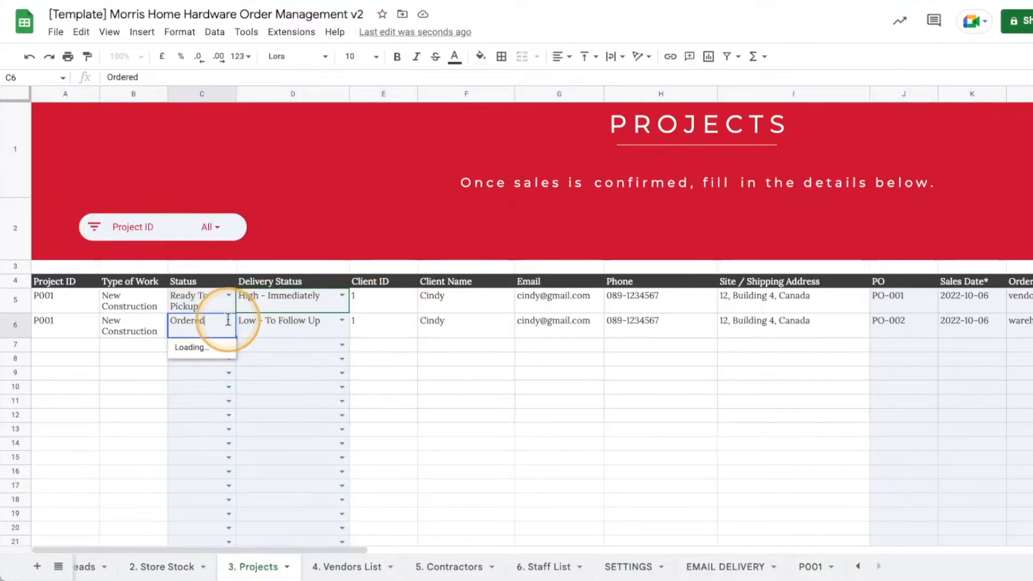
{"action": "left_click", "coordinate": [222, 363]}
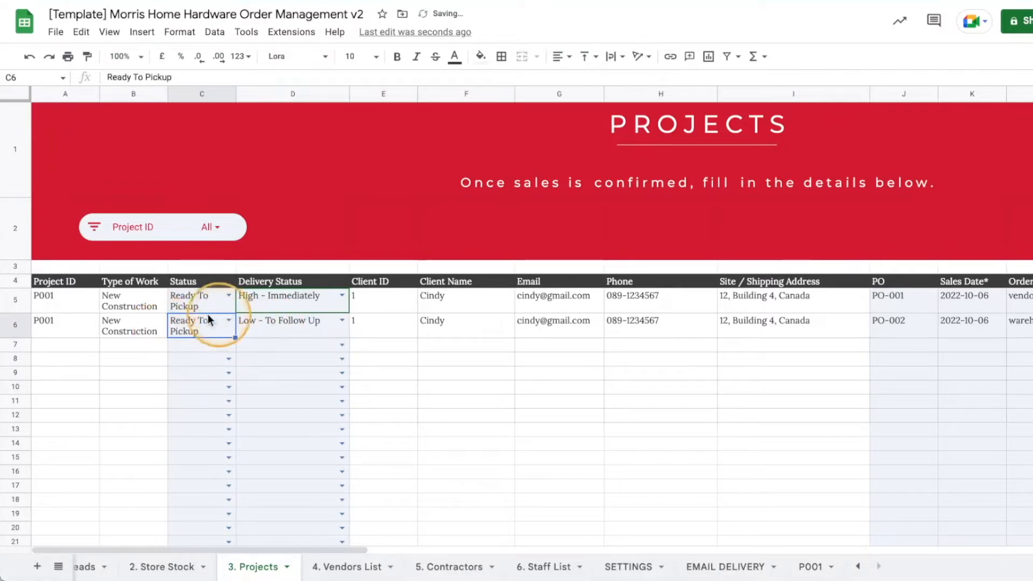
{"action": "left_click", "coordinate": [342, 320]}
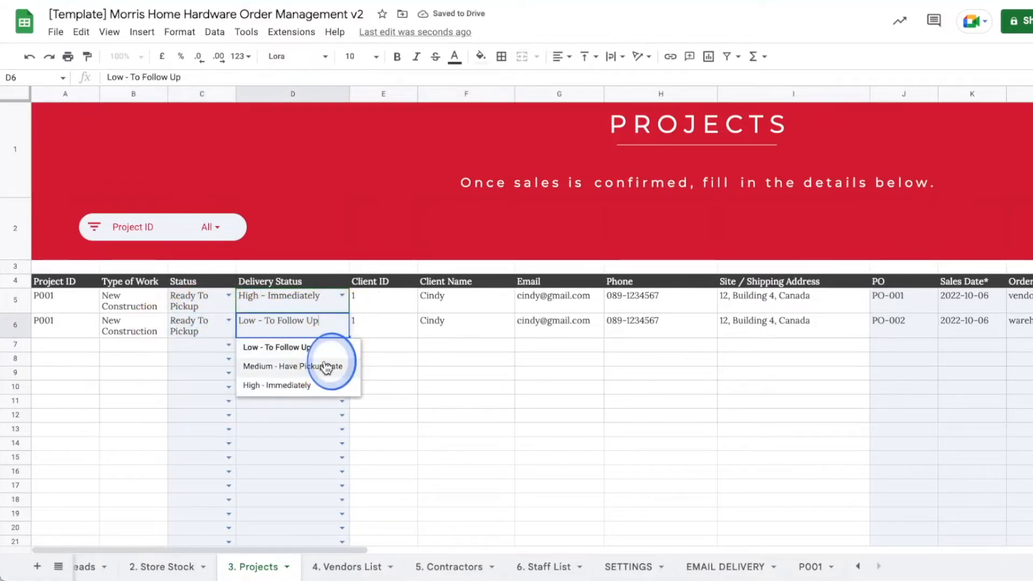
{"action": "left_click", "coordinate": [328, 364]}
{"action": "left_click", "coordinate": [404, 360]}
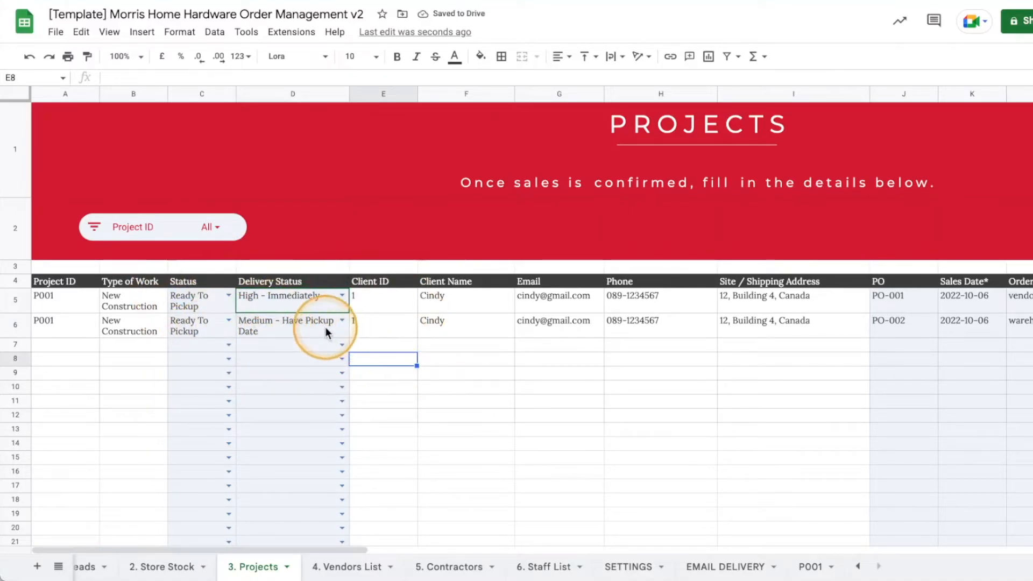
{"action": "left_click", "coordinate": [19, 297]}
{"action": "left_click", "coordinate": [238, 303]}
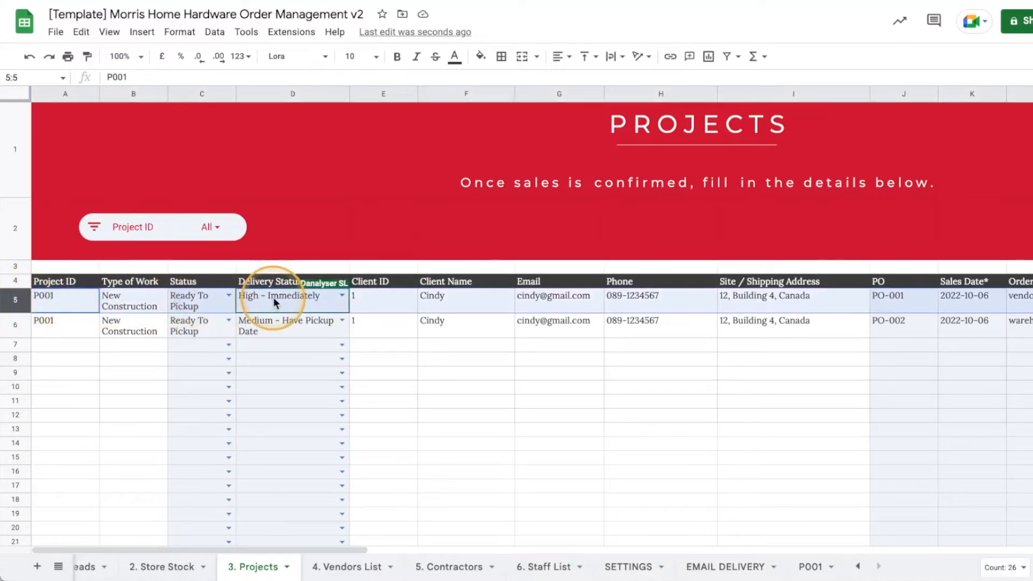
Set PO-001's Status to In Stock and check the Sales team rule on EMAIL DELIVERY.
{"action": "left_click", "coordinate": [229, 295]}
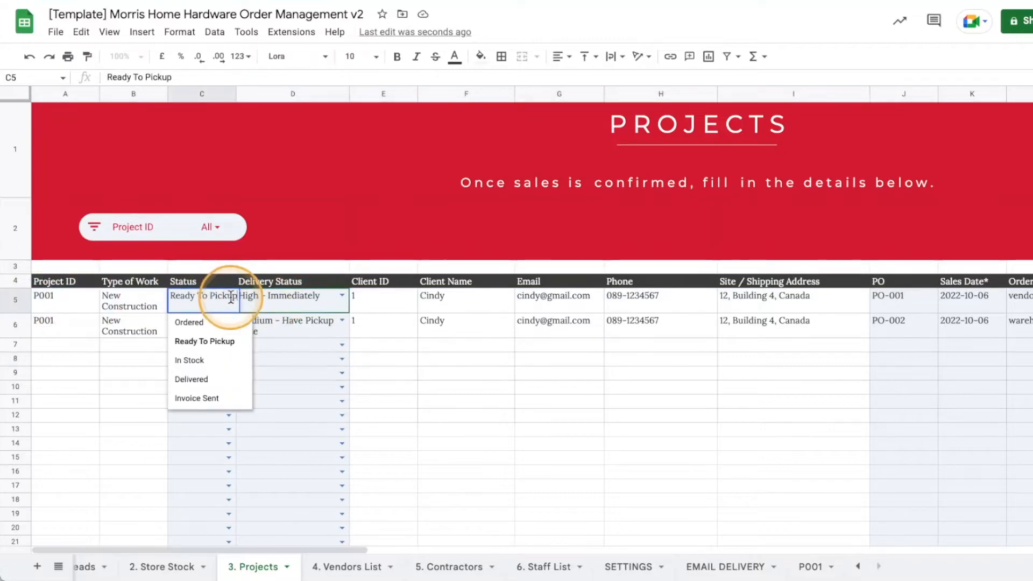
{"action": "left_click", "coordinate": [193, 362]}
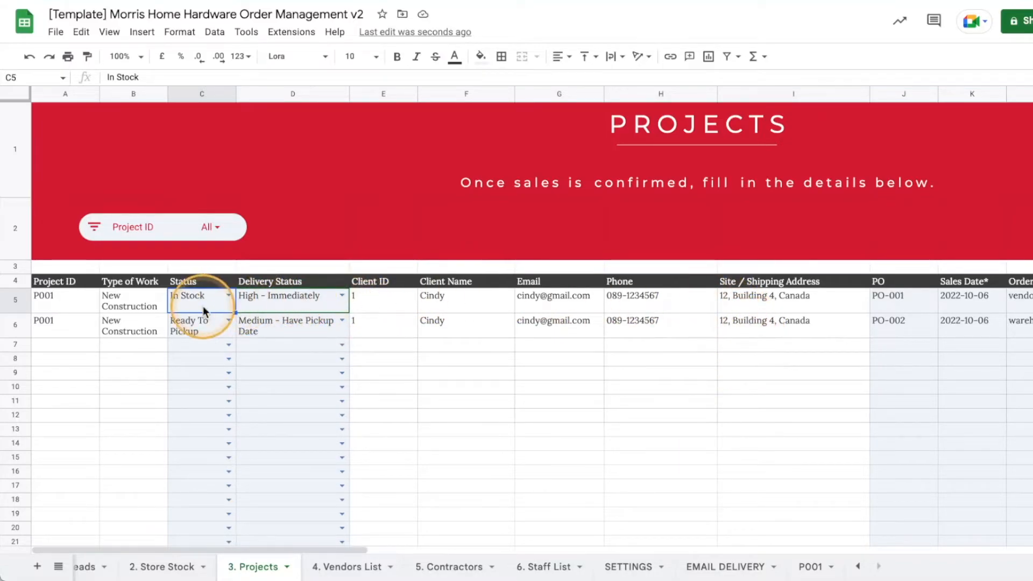
{"action": "left_click", "coordinate": [731, 566]}
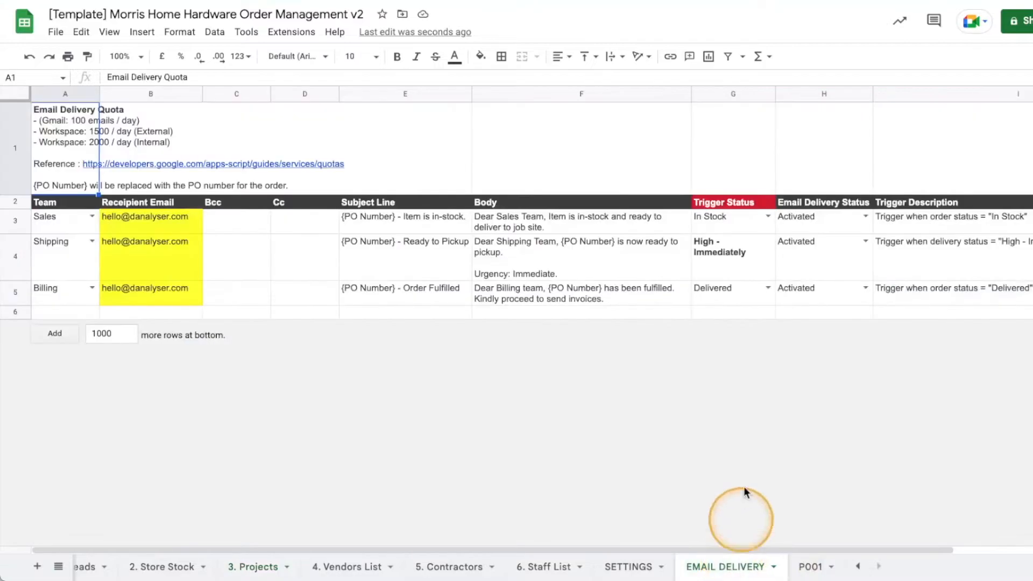
{"action": "left_click", "coordinate": [14, 222]}
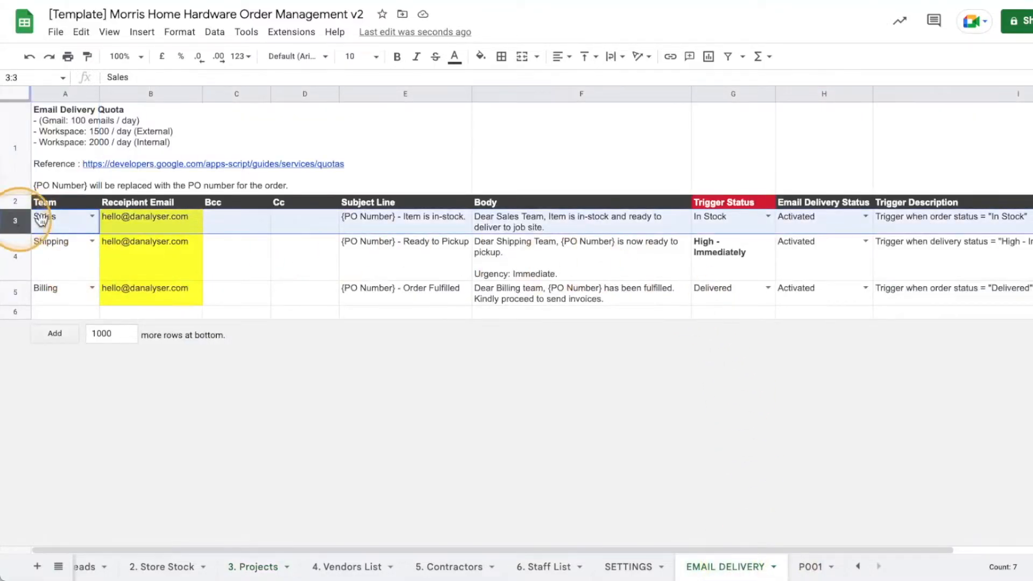
{"action": "left_click", "coordinate": [249, 568]}
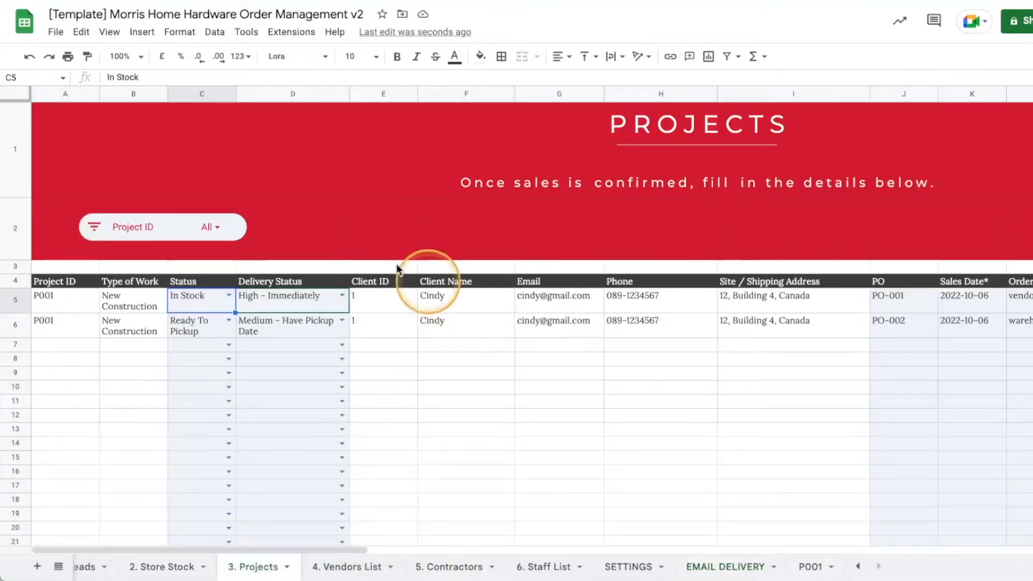
{"action": "left_click", "coordinate": [228, 299]}
{"action": "left_click", "coordinate": [277, 304]}
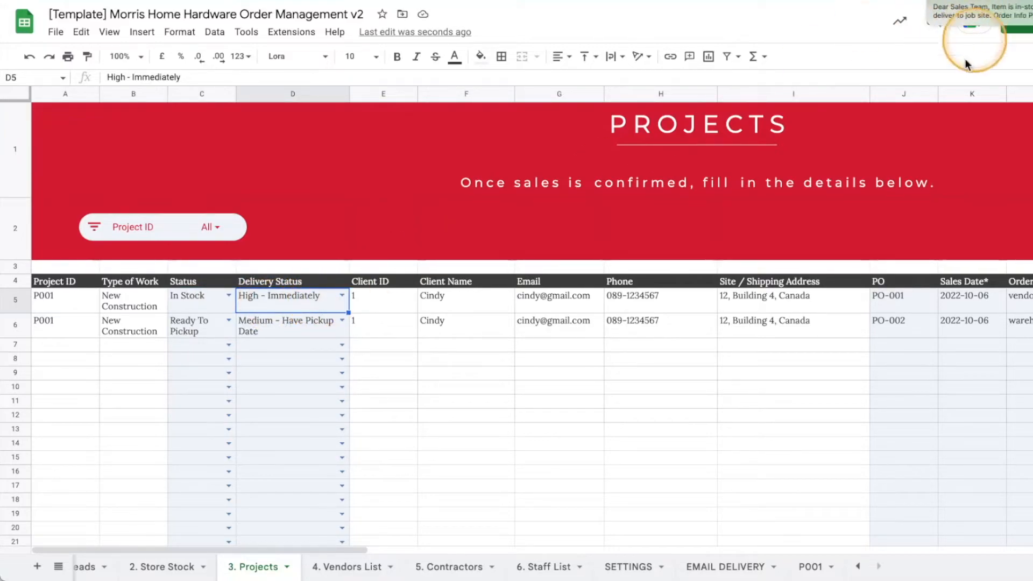
{"action": "left_click", "coordinate": [1020, 10]}
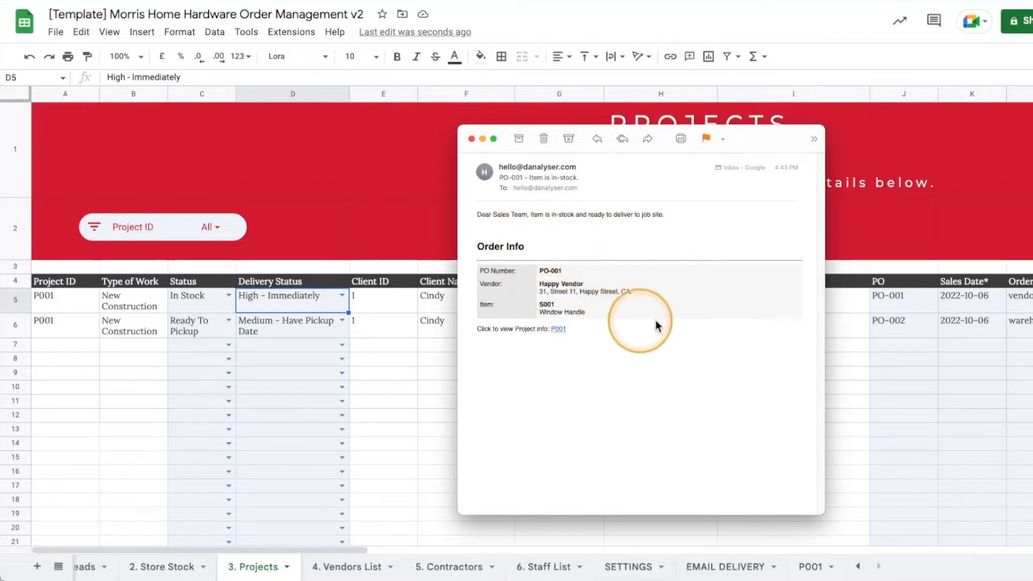
{"action": "left_click_drag", "start_coordinate": [477, 214], "coordinate": [664, 214]}
{"action": "left_click_drag", "start_coordinate": [604, 191], "coordinate": [509, 186]}
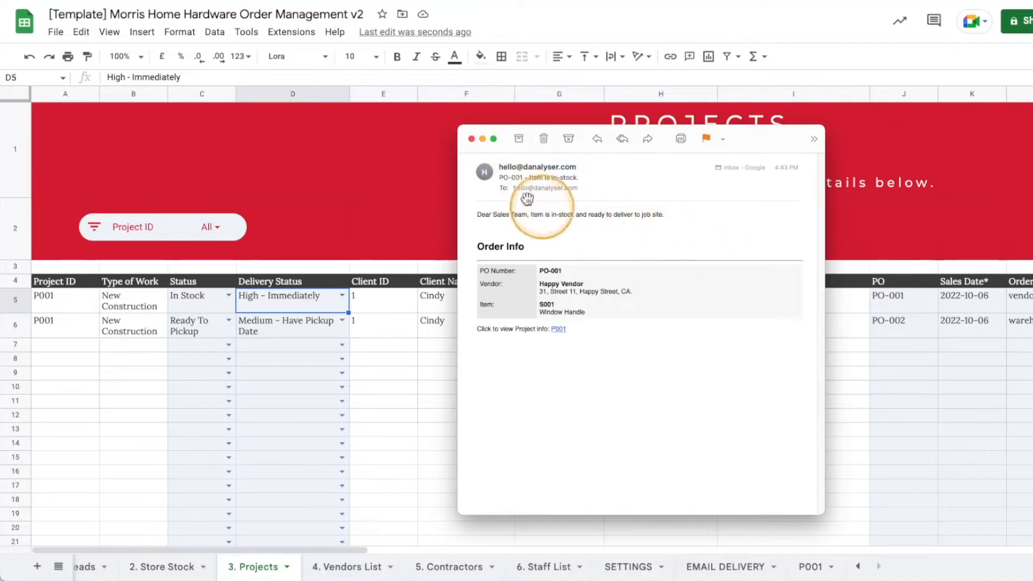
{"action": "left_click", "coordinate": [471, 139]}
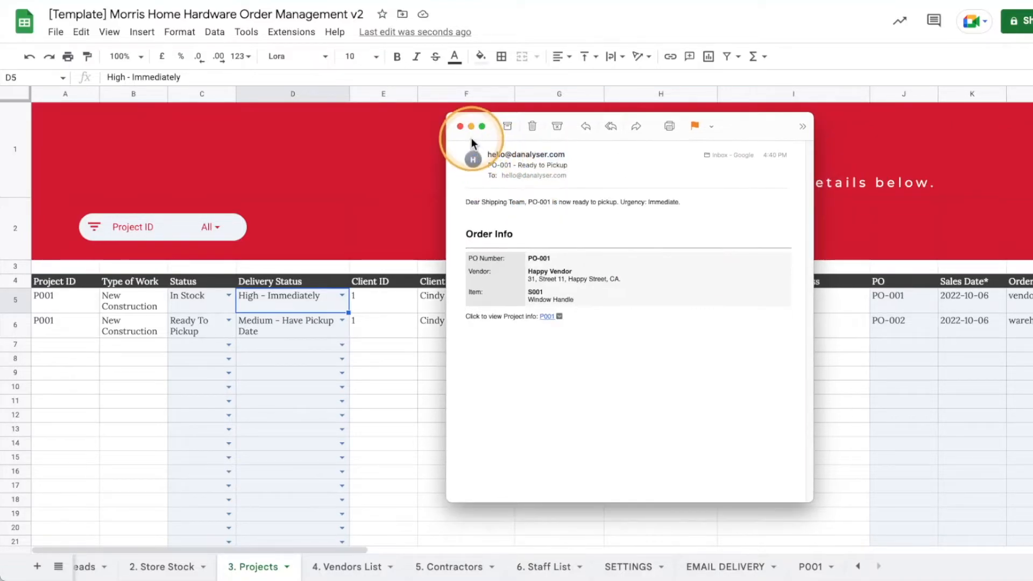
{"action": "left_click", "coordinate": [461, 128]}
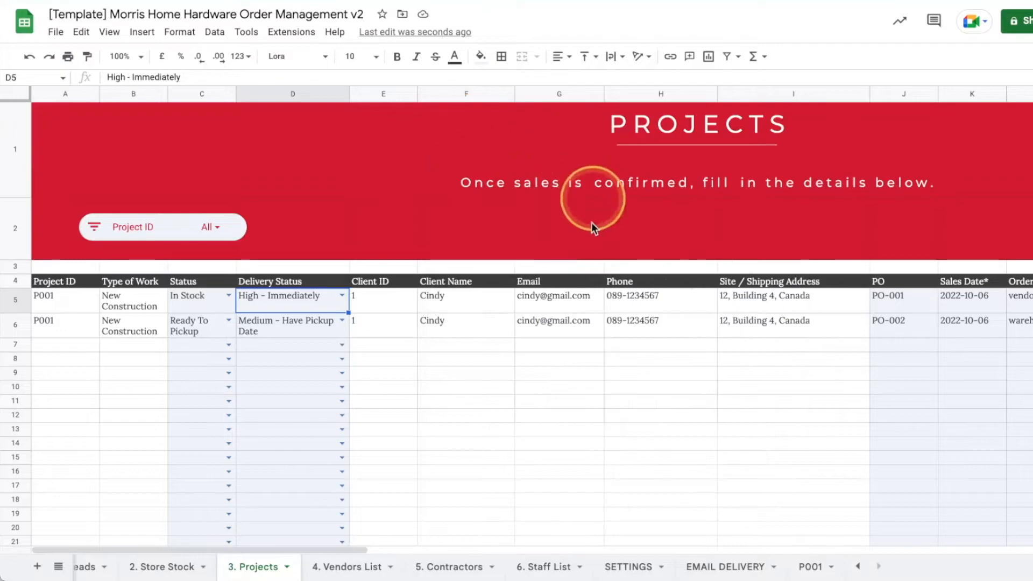
Set PO-001's Status to Delivered, then view and close the Order Fulfilled e-mail.
{"action": "left_click", "coordinate": [229, 297]}
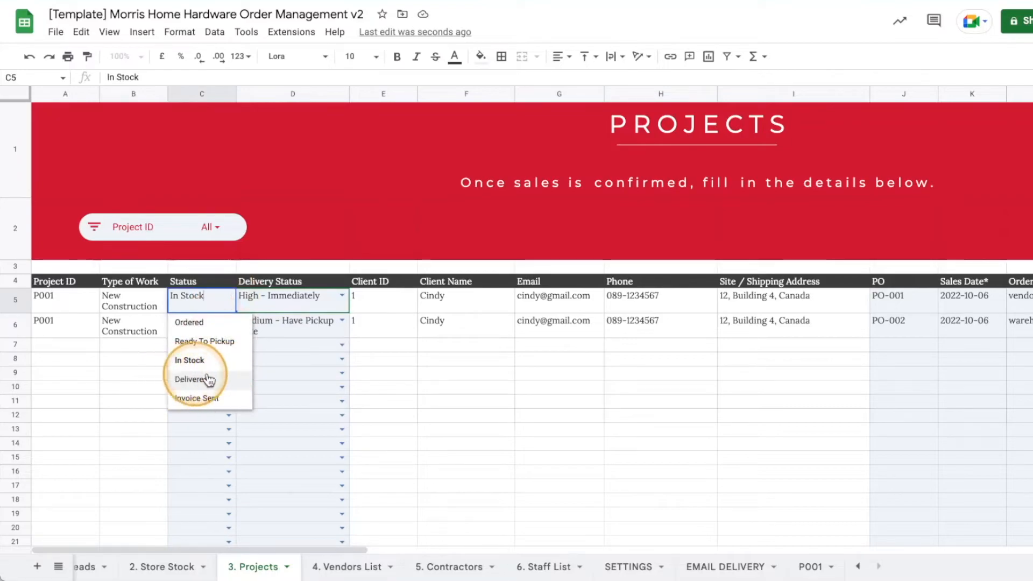
{"action": "left_click", "coordinate": [188, 381]}
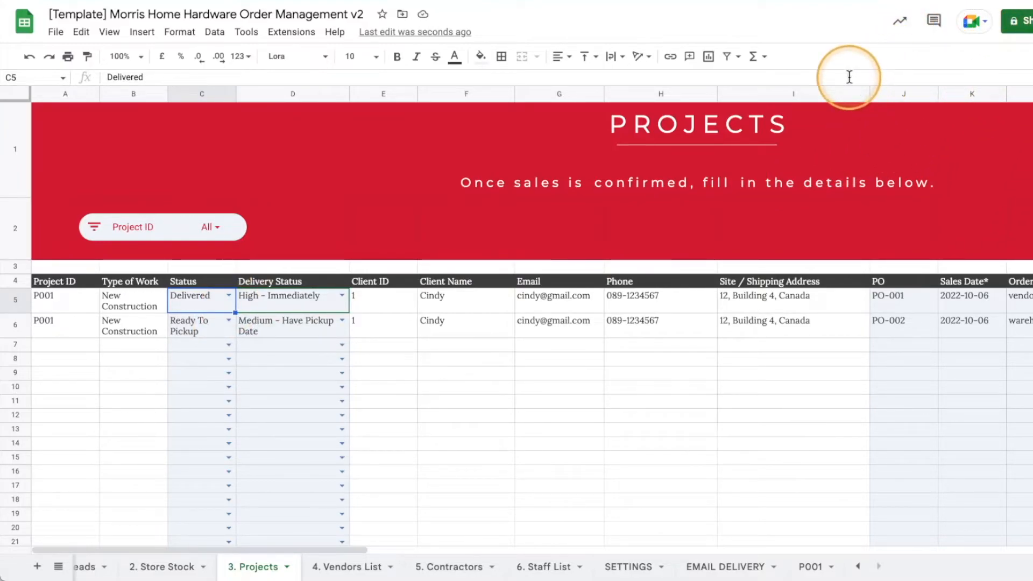
{"action": "left_click", "coordinate": [943, 66]}
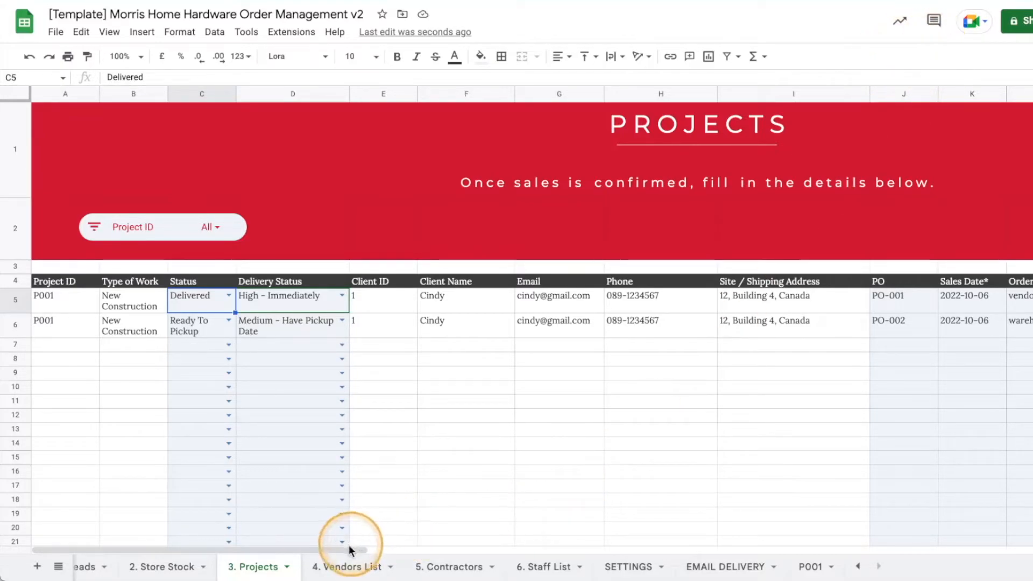
{"action": "mouse_move", "coordinate": [349, 549]}
{"action": "left_mouse_down"}
{"action": "mouse_move", "coordinate": [438, 545]}
{"action": "mouse_move", "coordinate": [345, 548]}
{"action": "left_mouse_up"}
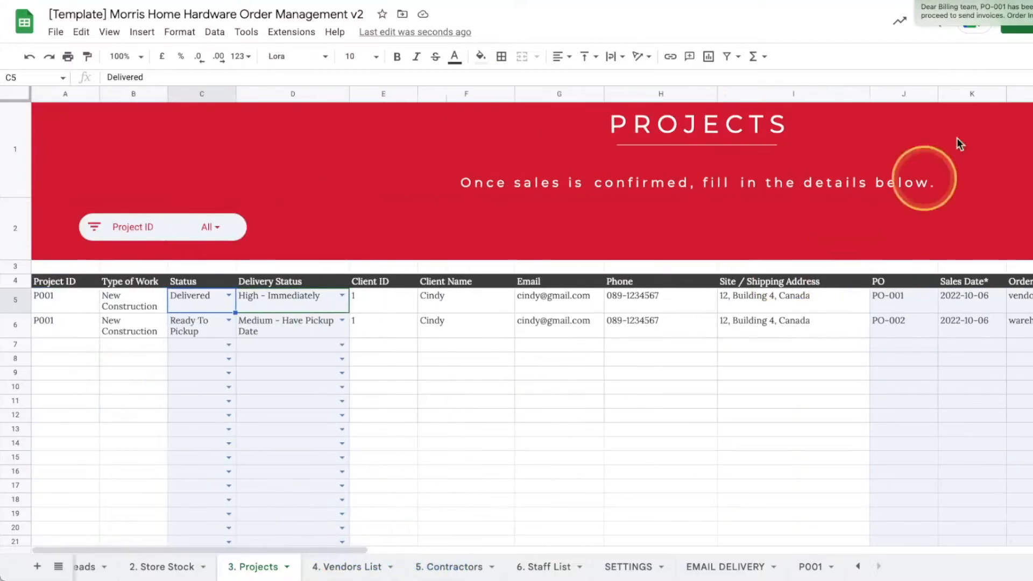
{"action": "left_click", "coordinate": [988, 16]}
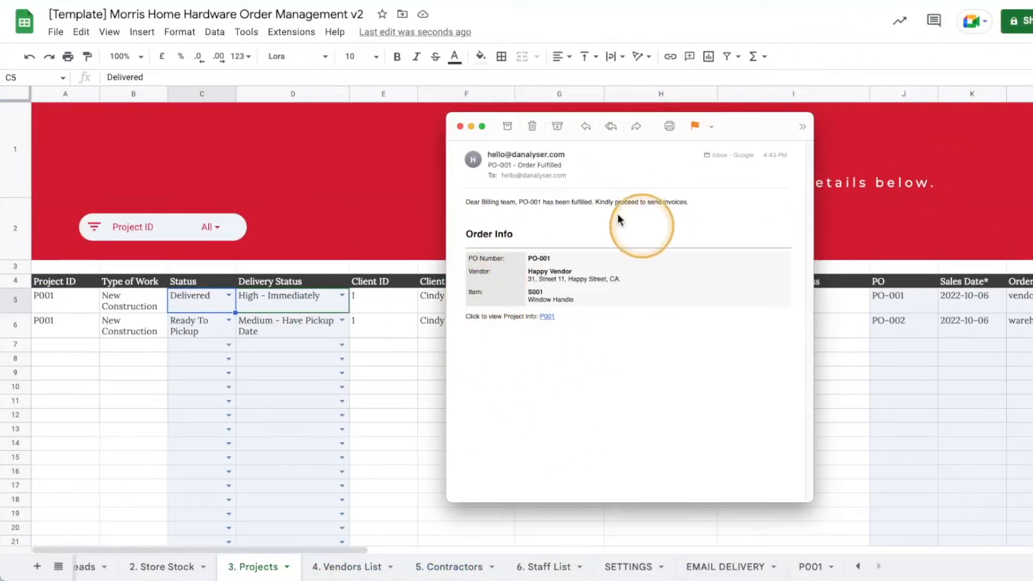
{"action": "left_click", "coordinate": [460, 126]}
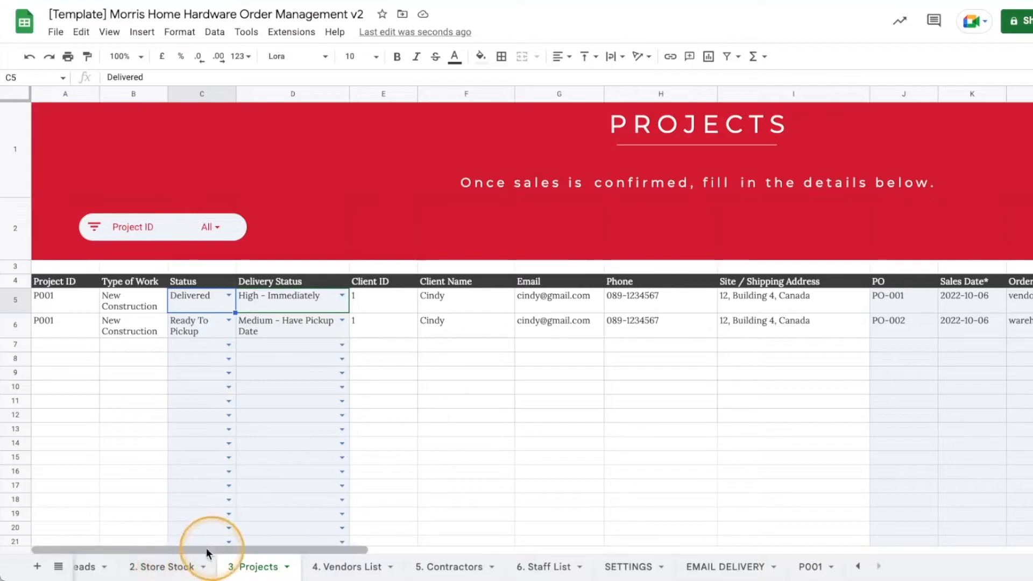
On 2. Store Stock row 5, choose the purchase person, enter PO-003 and date 2022-10-06.
{"action": "left_click", "coordinate": [157, 570]}
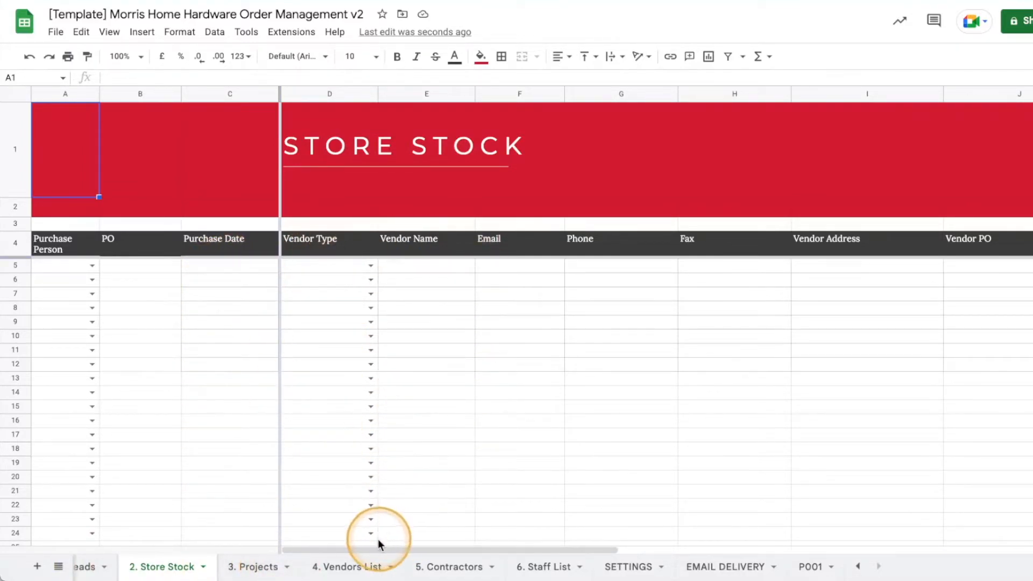
{"action": "left_click_drag", "start_coordinate": [377, 549], "coordinate": [365, 549]}
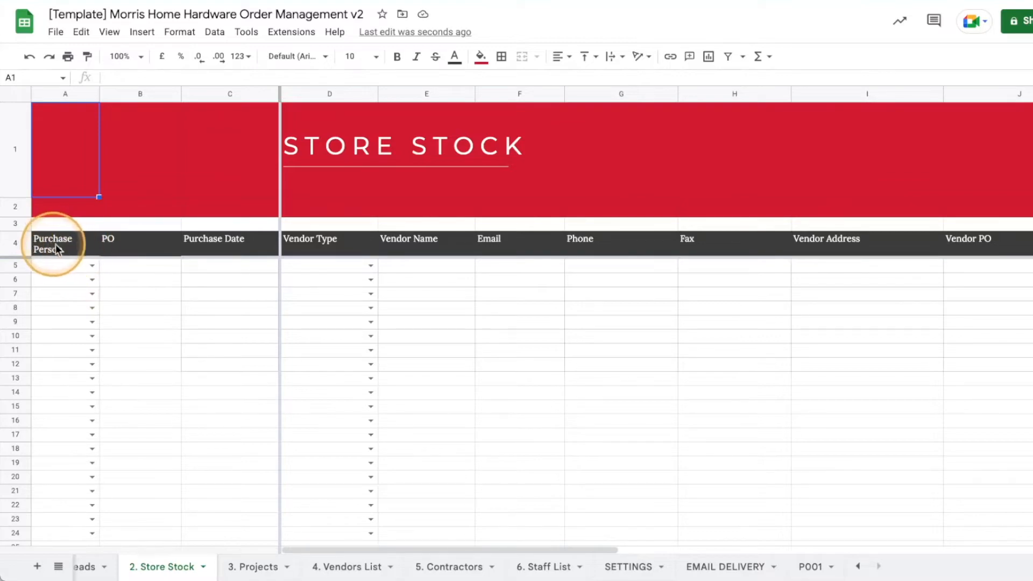
{"action": "left_click", "coordinate": [92, 265]}
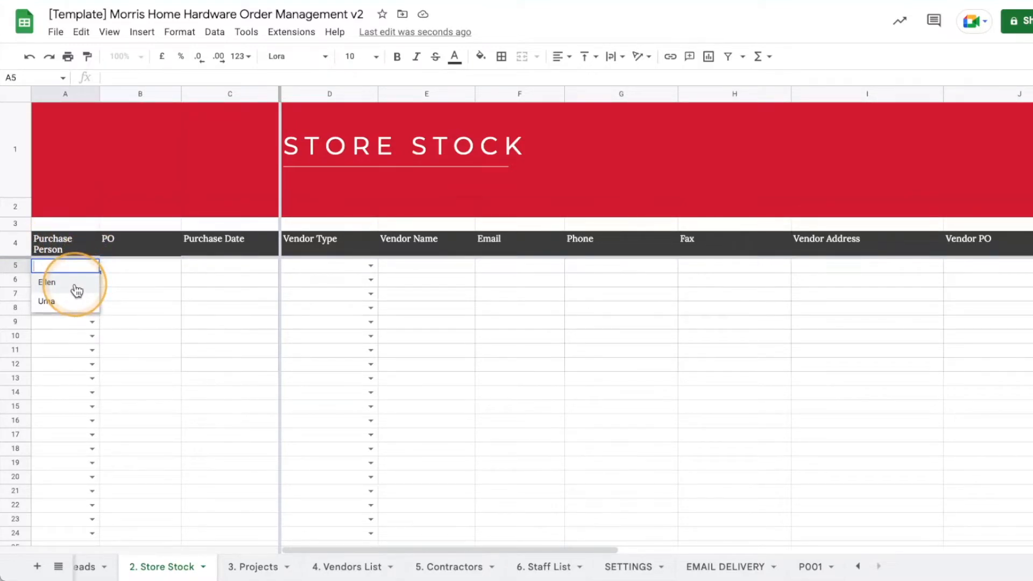
{"action": "left_click", "coordinate": [77, 285]}
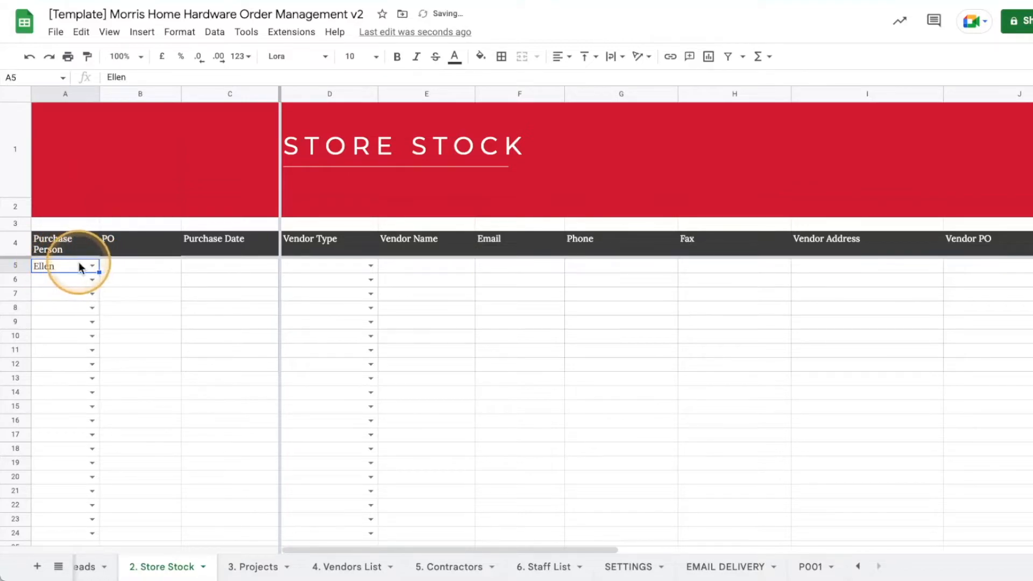
{"action": "left_click", "coordinate": [158, 267]}
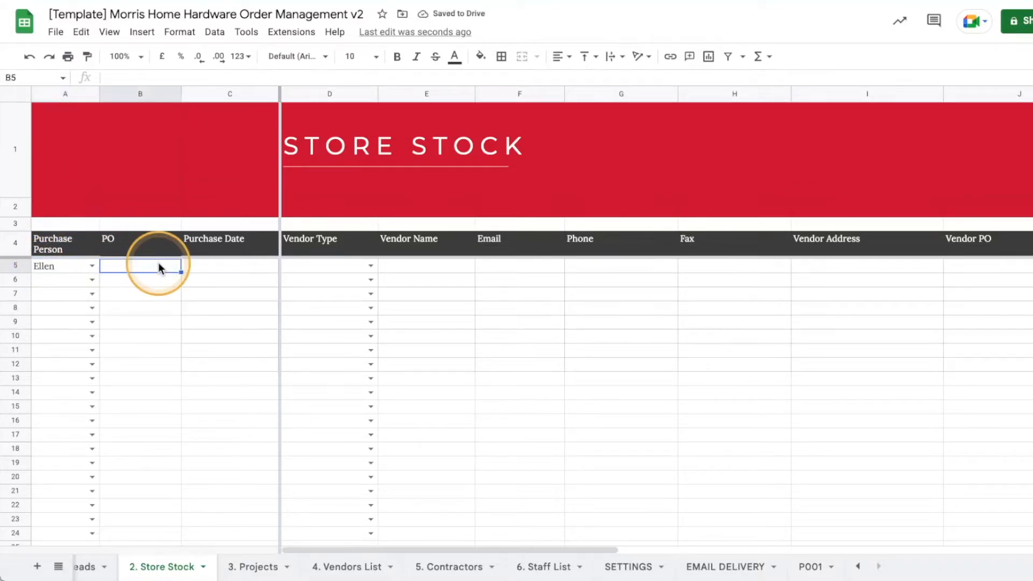
{"action": "type", "text": "PO"}
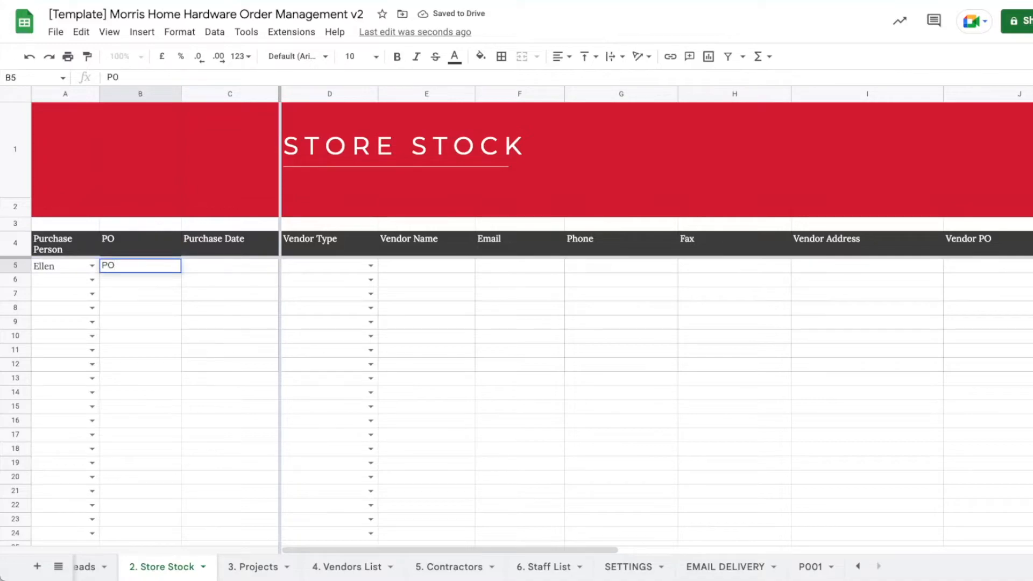
{"action": "type", "text": "-003"}
{"action": "key", "text": "Return"}
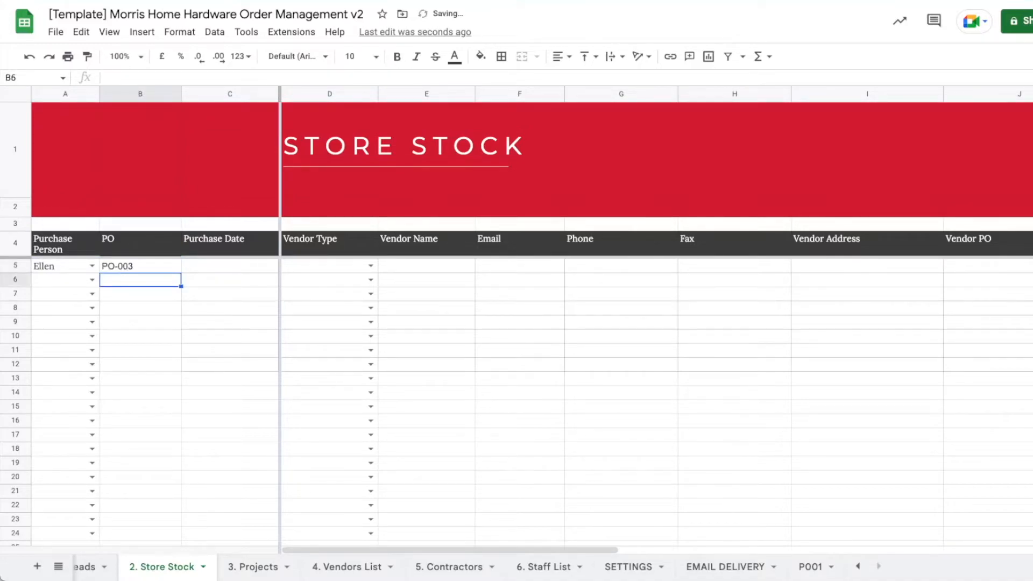
{"action": "double_click", "coordinate": [204, 267]}
{"action": "left_click", "coordinate": [213, 339]}
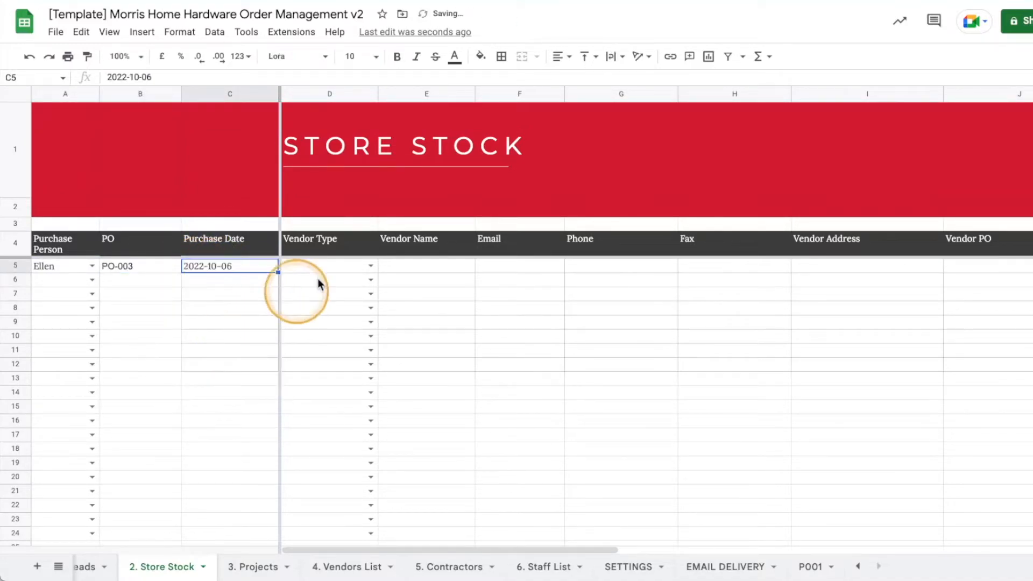
Choose Yellow Vendor as the vendor and enter vendor PO VPO-011.
{"action": "double_click", "coordinate": [353, 268]}
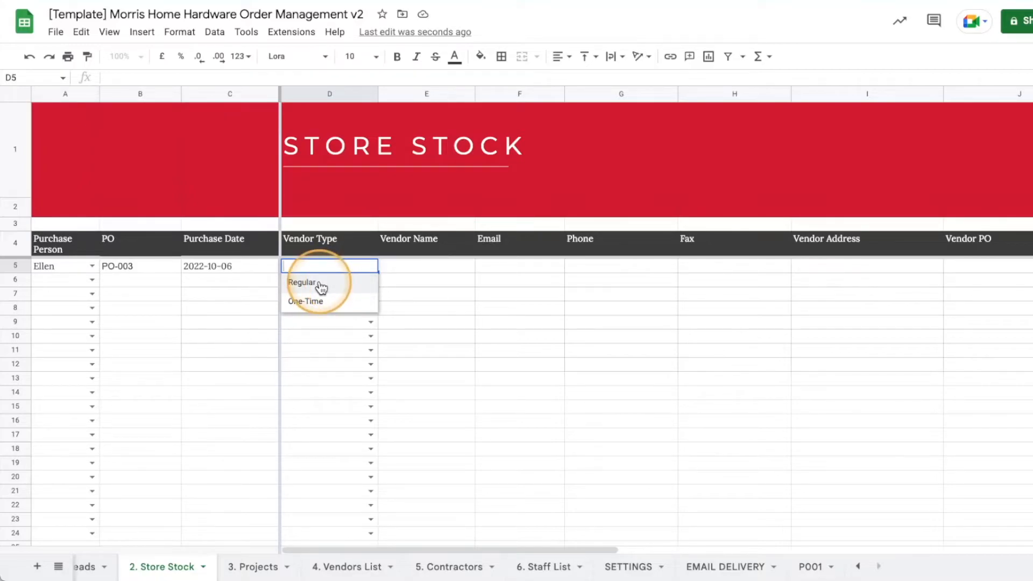
{"action": "double_click", "coordinate": [469, 267]}
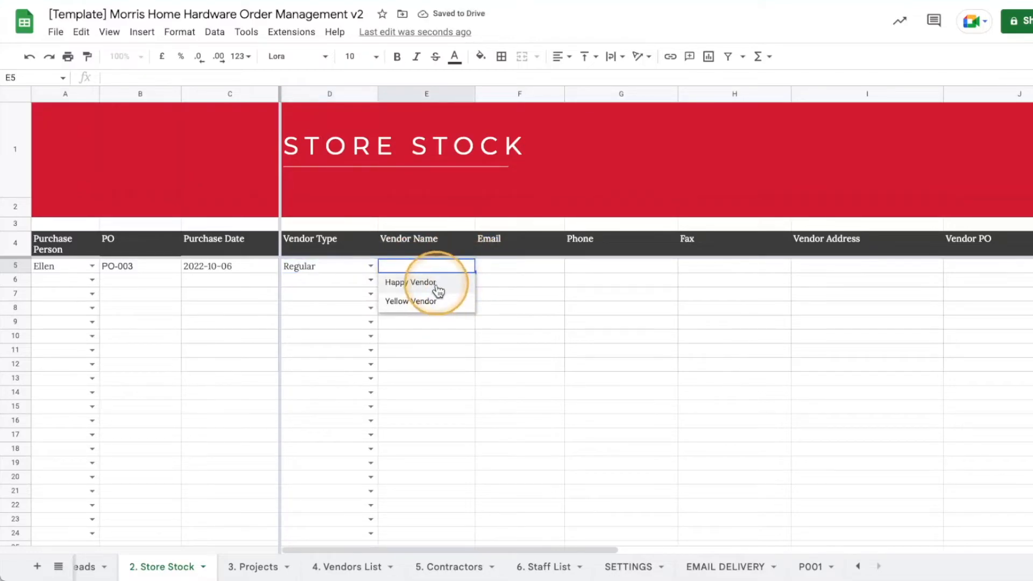
{"action": "left_click", "coordinate": [430, 301]}
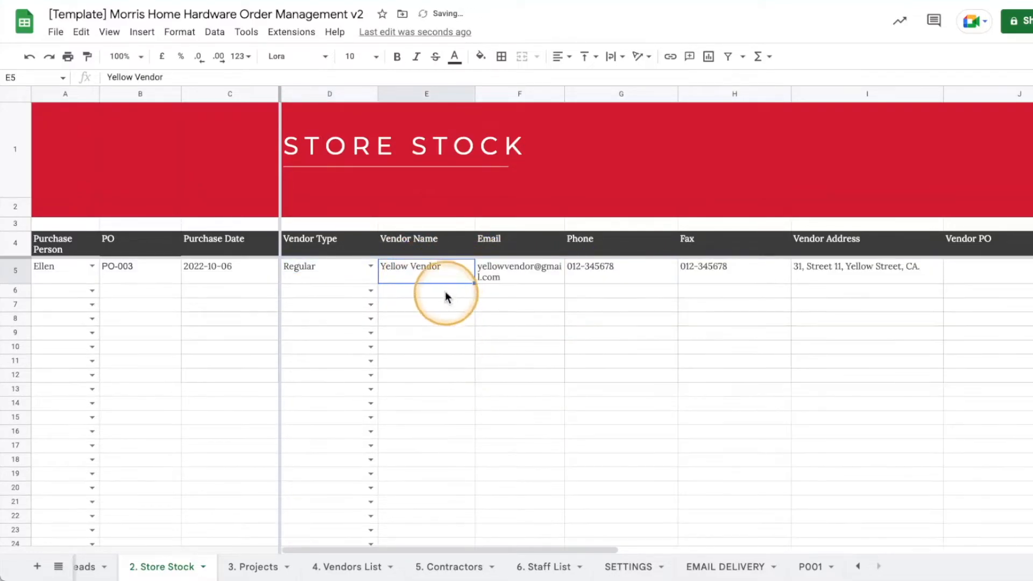
{"action": "left_click_drag", "start_coordinate": [563, 550], "coordinate": [782, 544]}
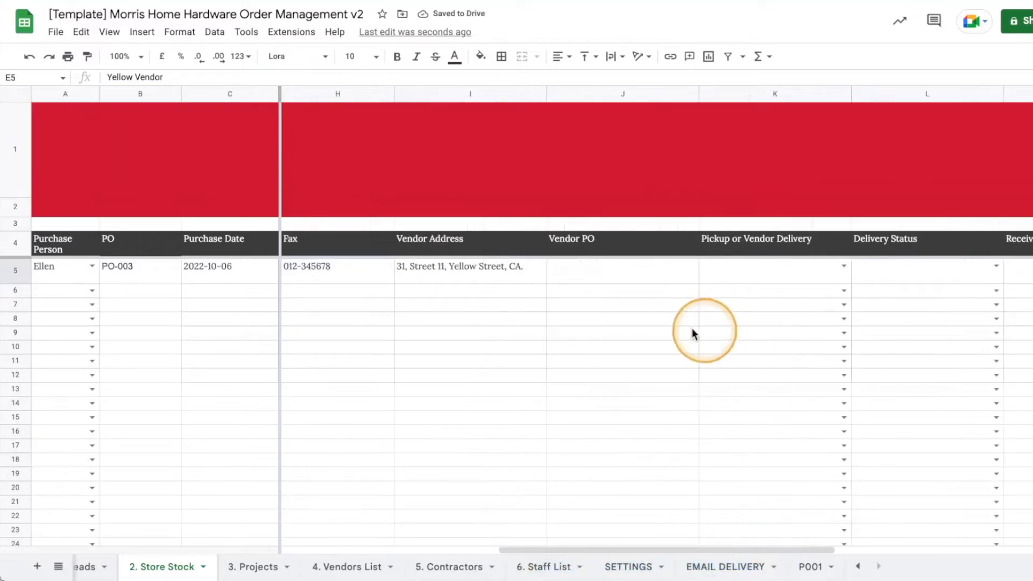
{"action": "left_click", "coordinate": [591, 275]}
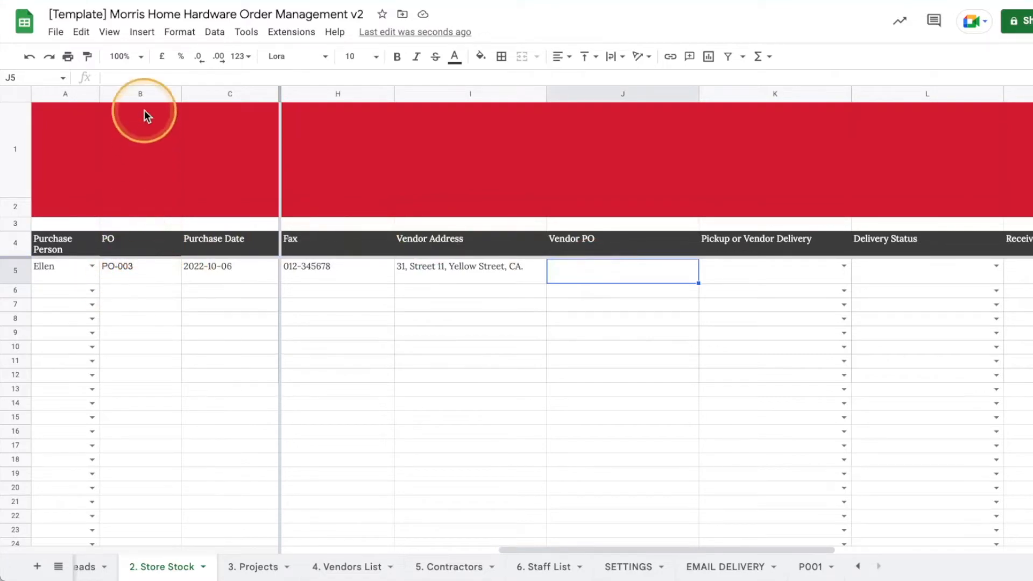
{"action": "double_click", "coordinate": [609, 271]}
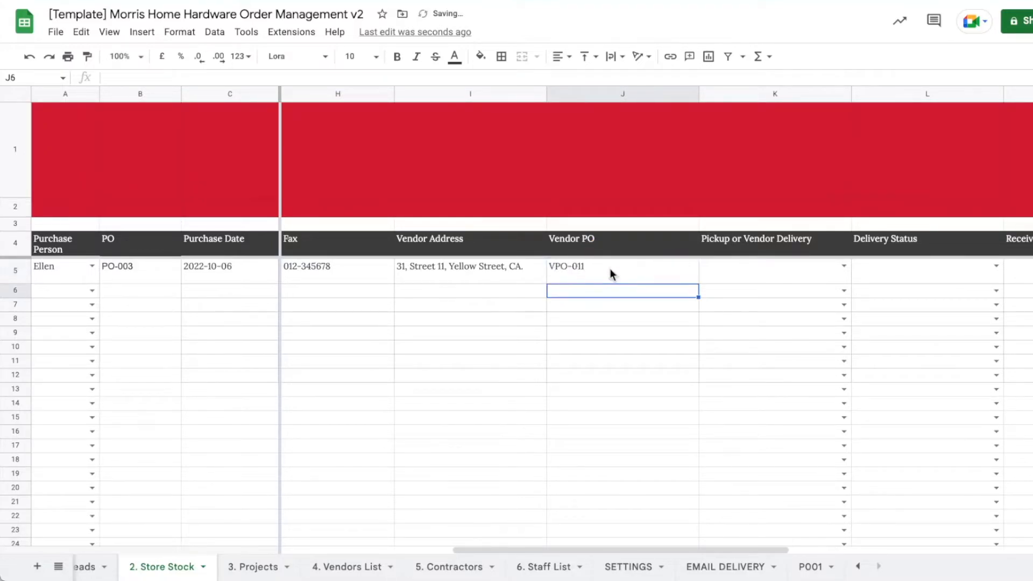
{"action": "left_click", "coordinate": [768, 266]}
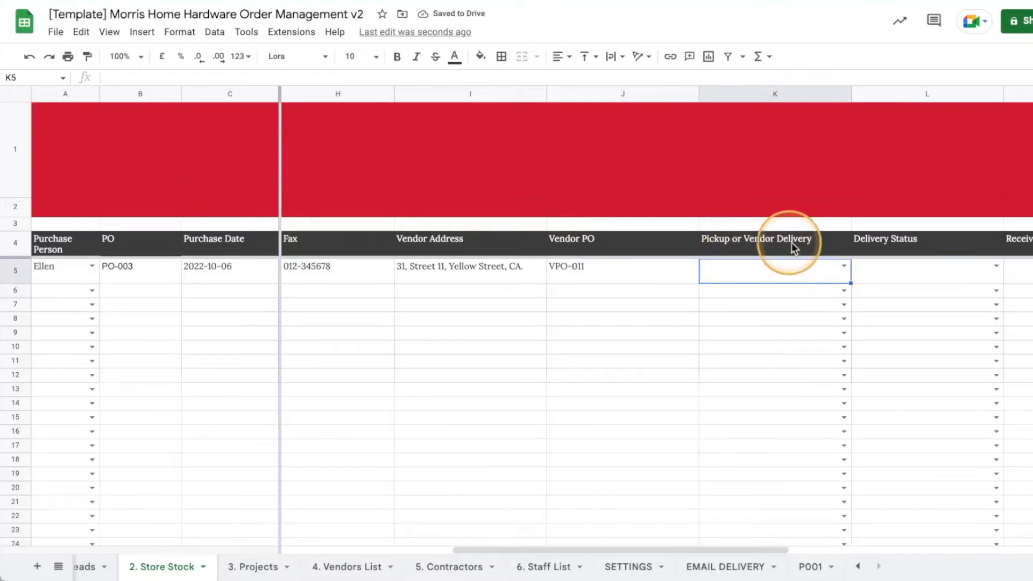
Set the order to Vendor Delivery with Delivery Status High - Immediately.
{"action": "left_click_drag", "start_coordinate": [657, 550], "coordinate": [738, 521]}
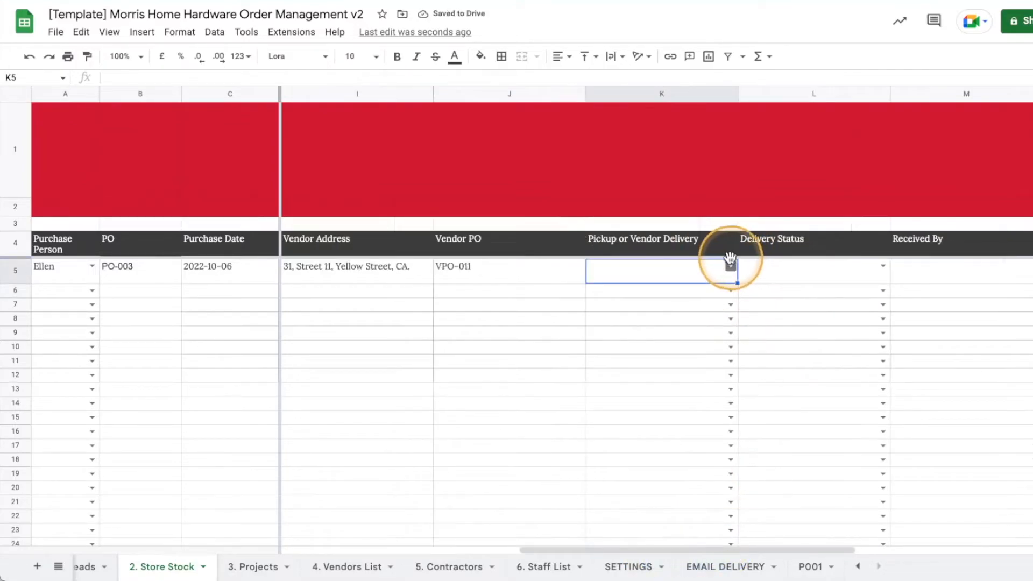
{"action": "left_click", "coordinate": [729, 262]}
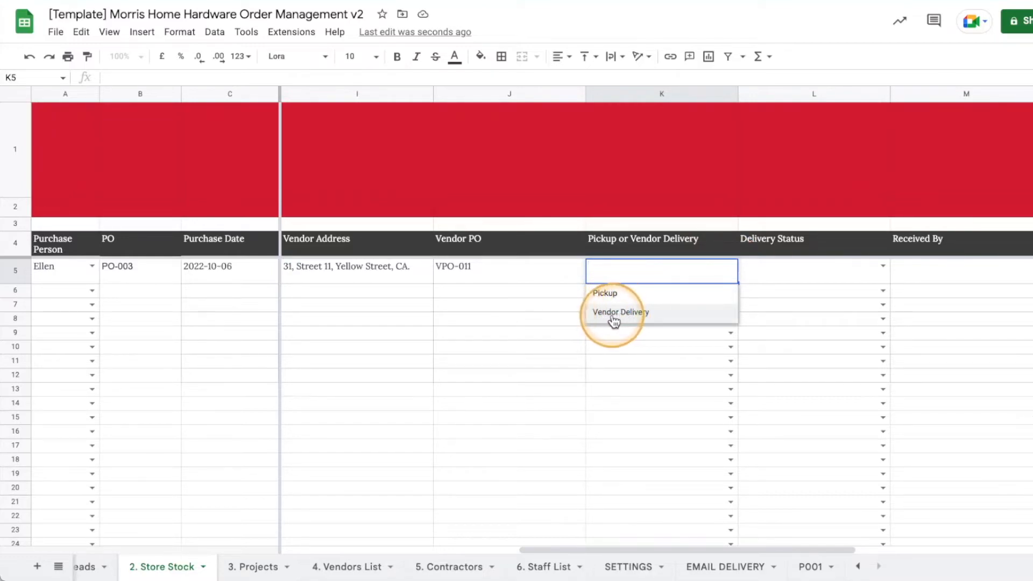
{"action": "left_click", "coordinate": [651, 318]}
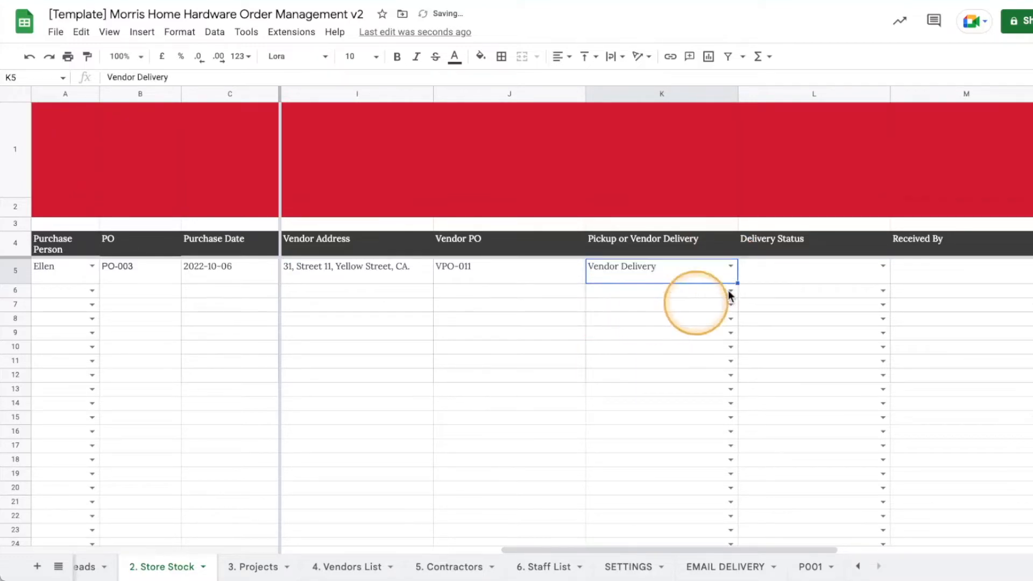
{"action": "left_click_drag", "start_coordinate": [668, 549], "coordinate": [780, 546]}
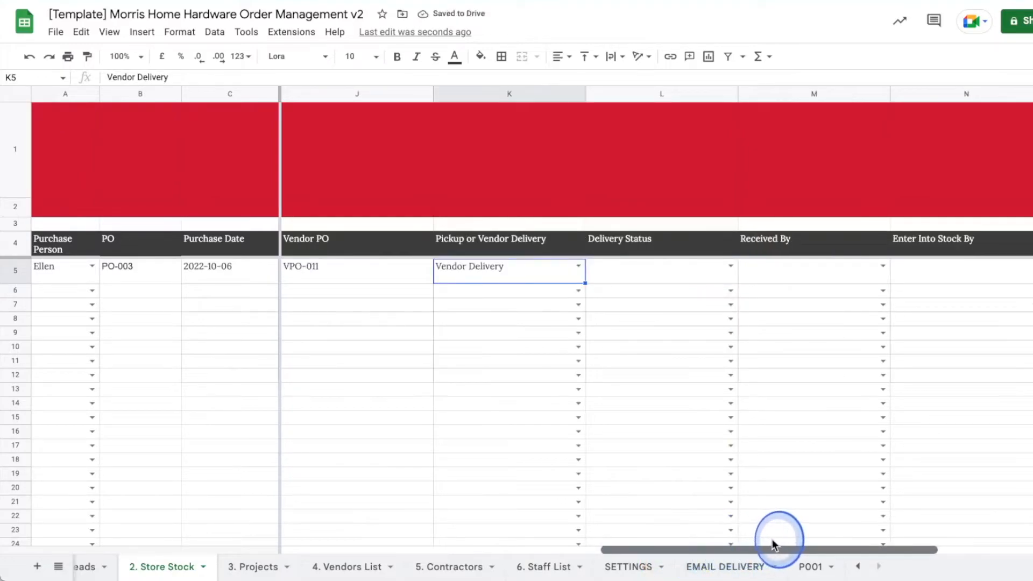
{"action": "left_click", "coordinate": [731, 266]}
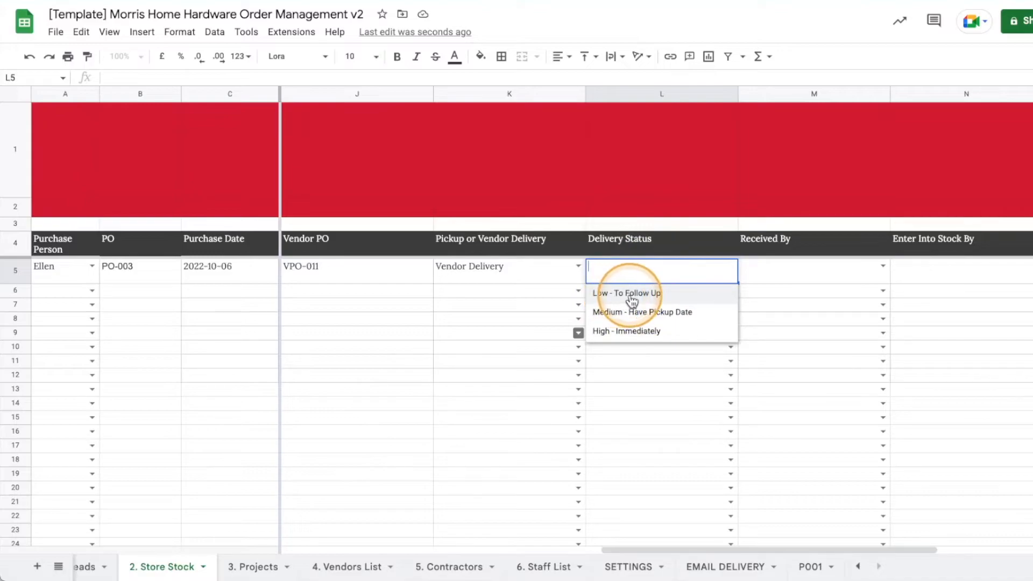
{"action": "left_click", "coordinate": [653, 313]}
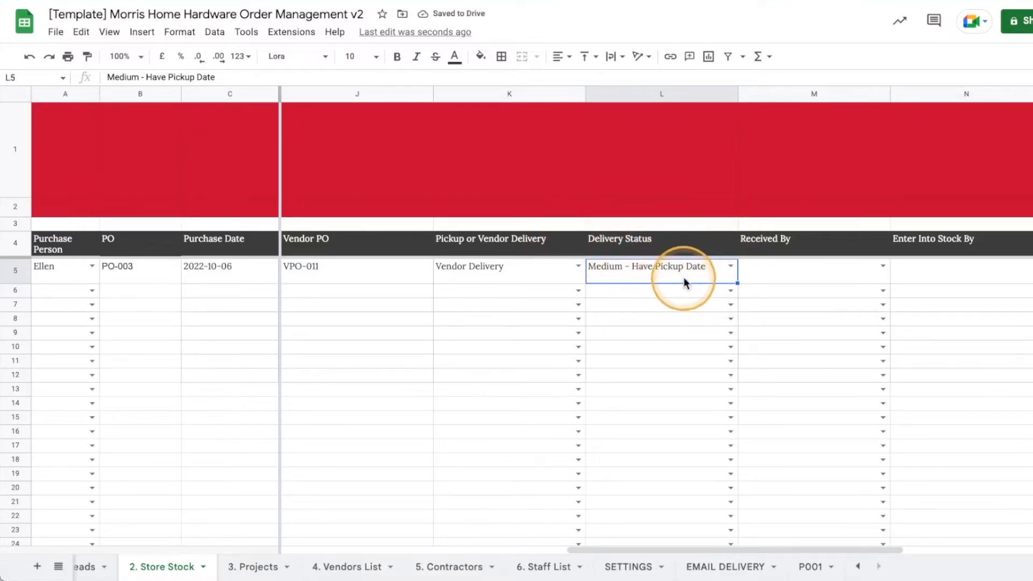
{"action": "left_click", "coordinate": [730, 265]}
{"action": "left_click", "coordinate": [822, 269]}
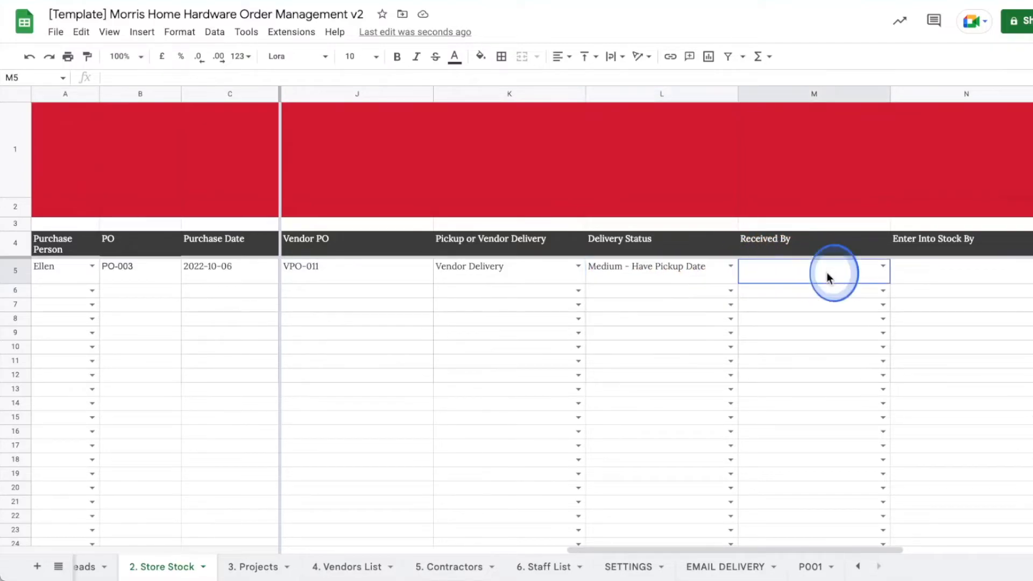
{"action": "left_click", "coordinate": [730, 266]}
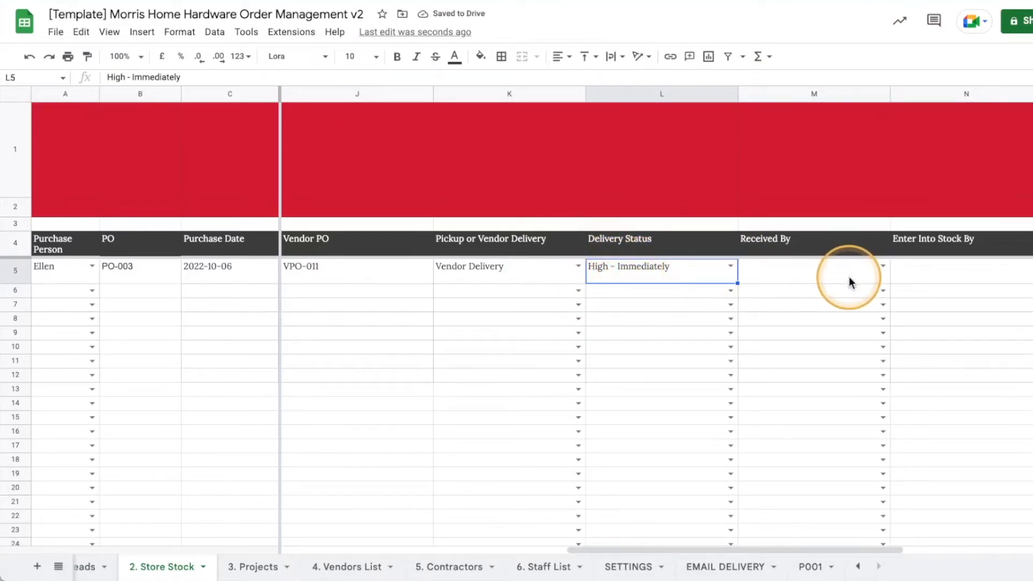
Pick the staff members for Received By and Enter Into Stock By.
{"action": "left_click_drag", "start_coordinate": [703, 549], "coordinate": [809, 539]}
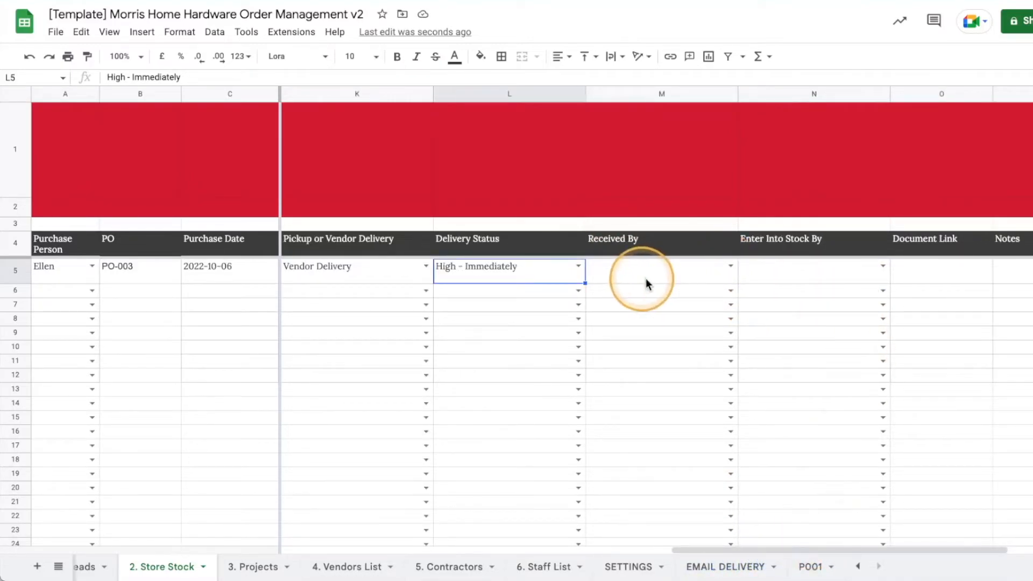
{"action": "left_click", "coordinate": [710, 276]}
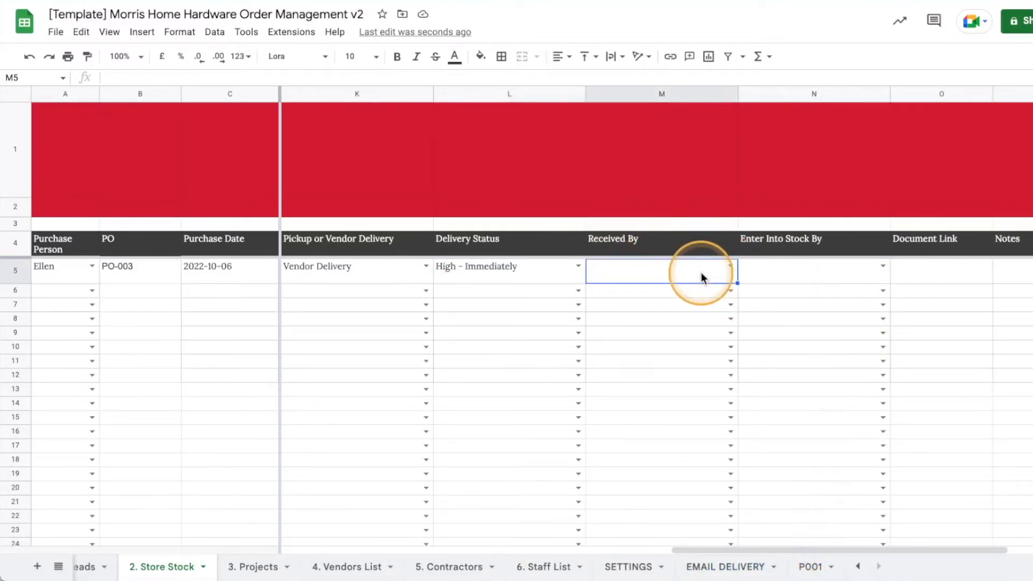
{"action": "left_click", "coordinate": [729, 266]}
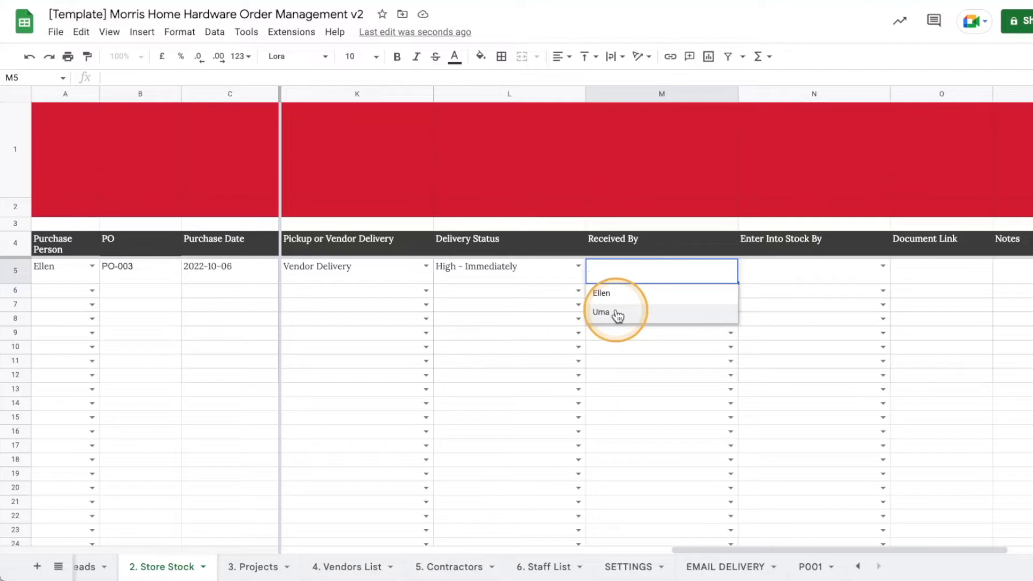
{"action": "left_click", "coordinate": [611, 297]}
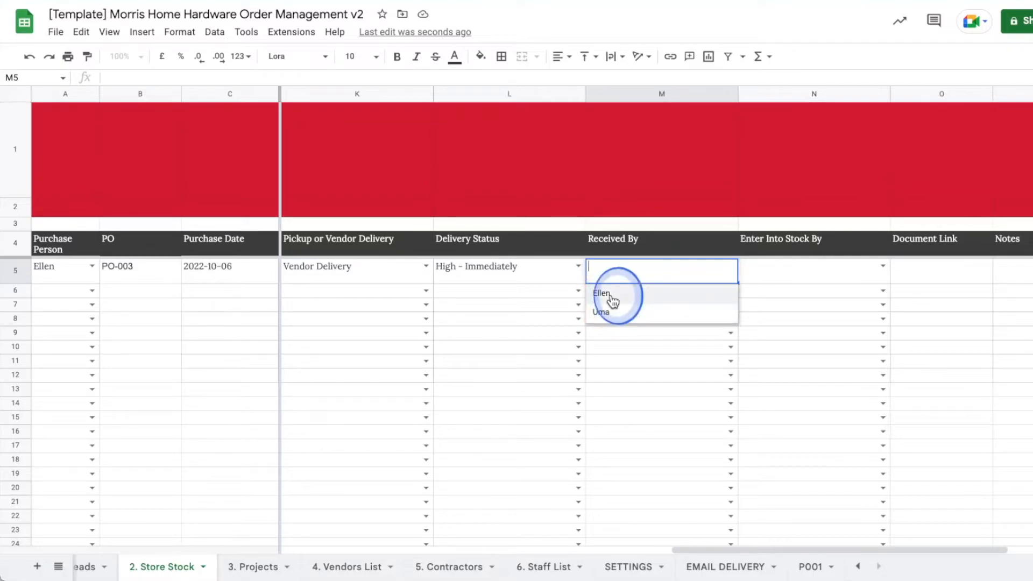
{"action": "left_click", "coordinate": [818, 276]}
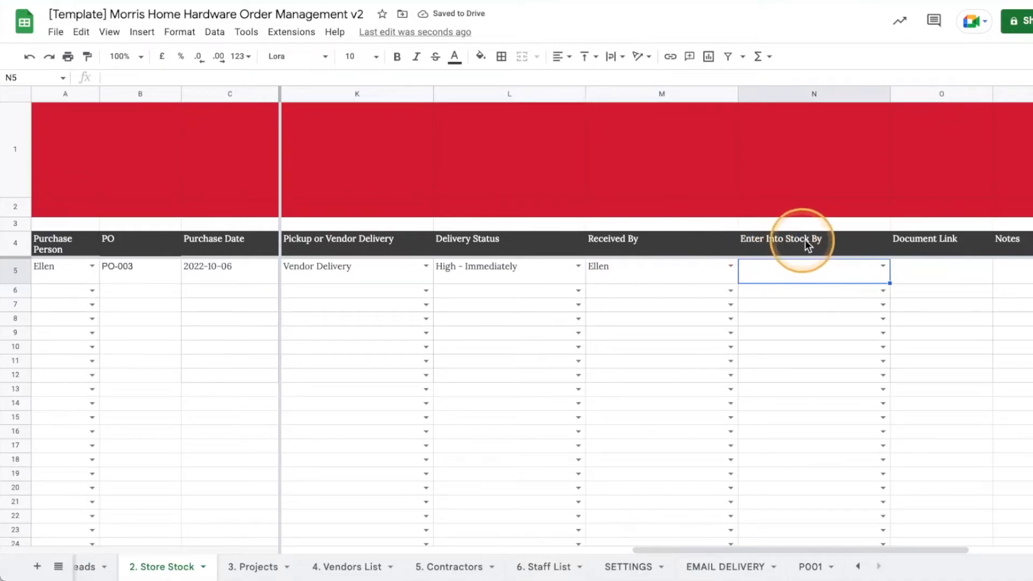
{"action": "left_click", "coordinate": [883, 268]}
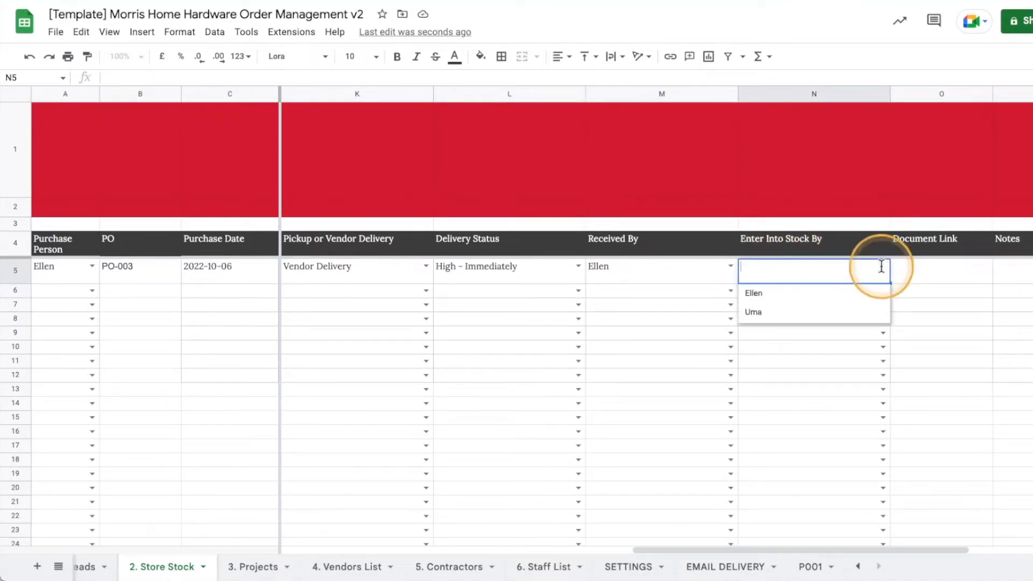
{"action": "left_click", "coordinate": [766, 317]}
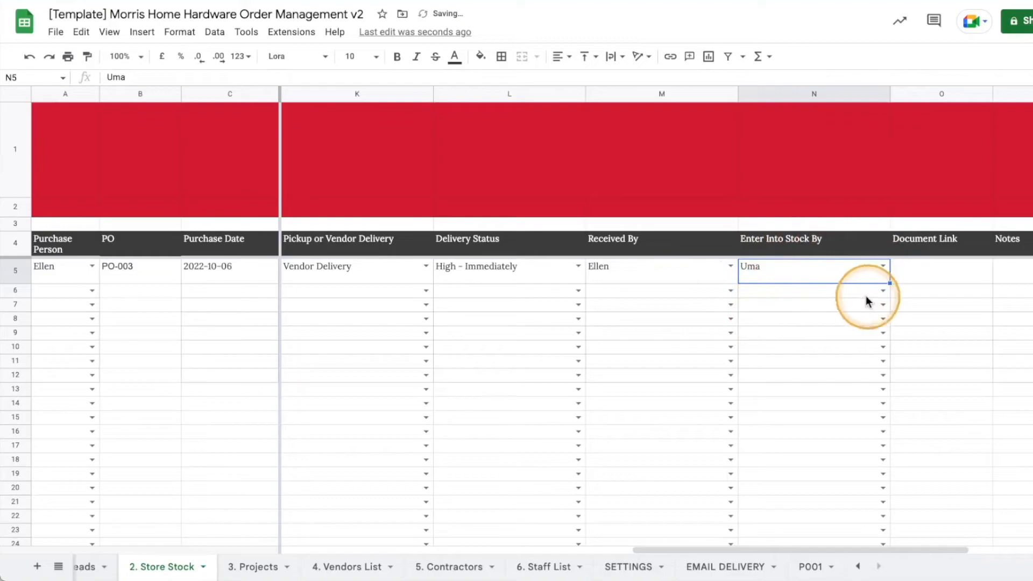
{"action": "left_click_drag", "start_coordinate": [779, 557], "coordinate": [864, 547]}
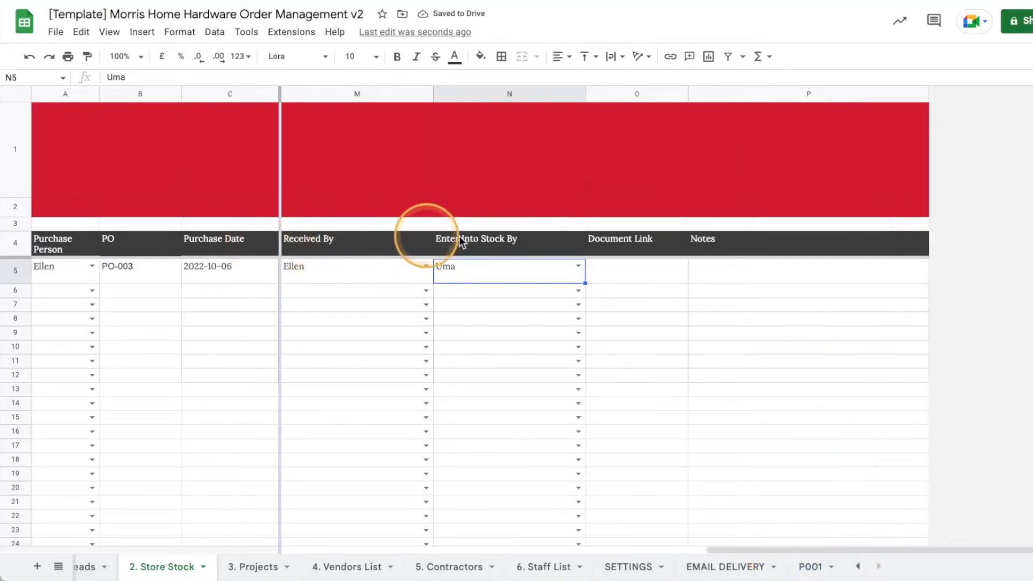
{"action": "left_click", "coordinate": [485, 240]}
{"action": "left_click", "coordinate": [663, 272]}
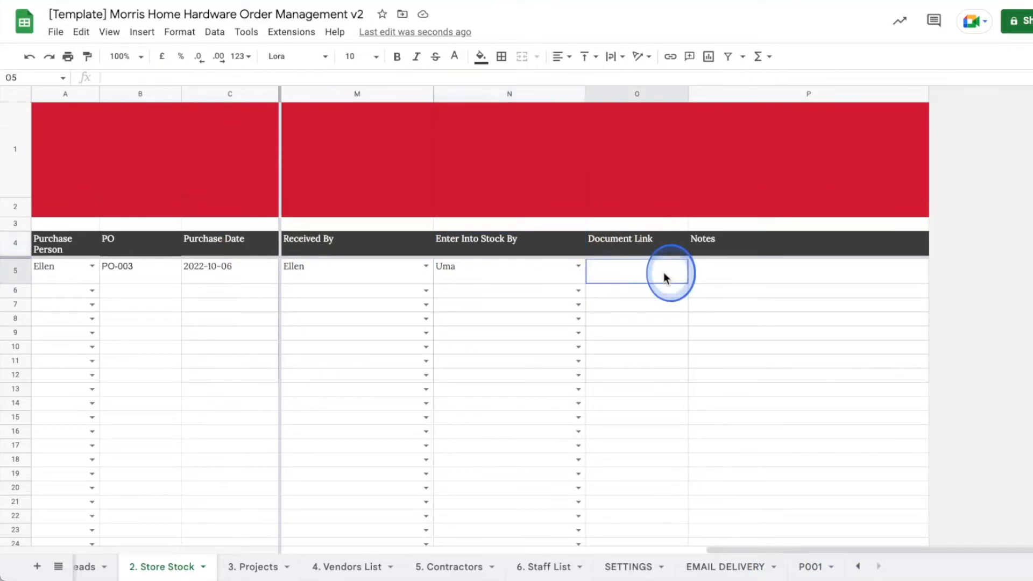
{"action": "double_click", "coordinate": [606, 271]}
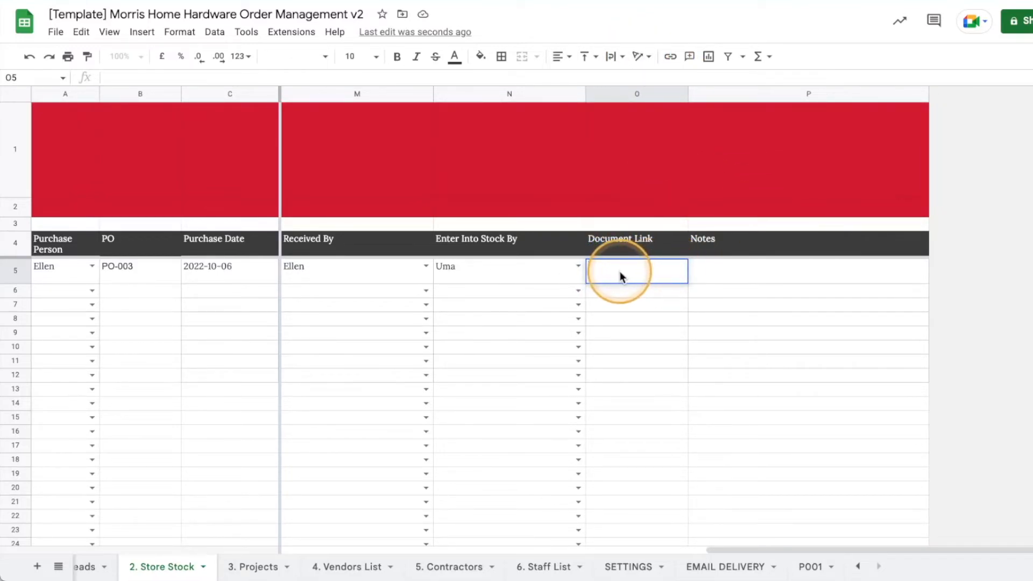
{"action": "left_click", "coordinate": [722, 274]}
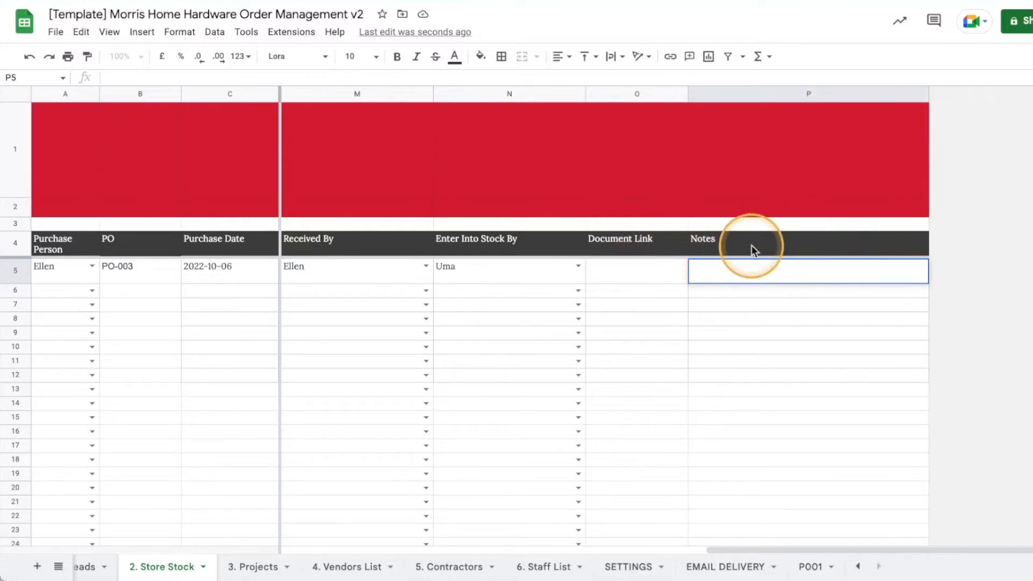
{"action": "left_click_drag", "start_coordinate": [837, 549], "coordinate": [370, 550]}
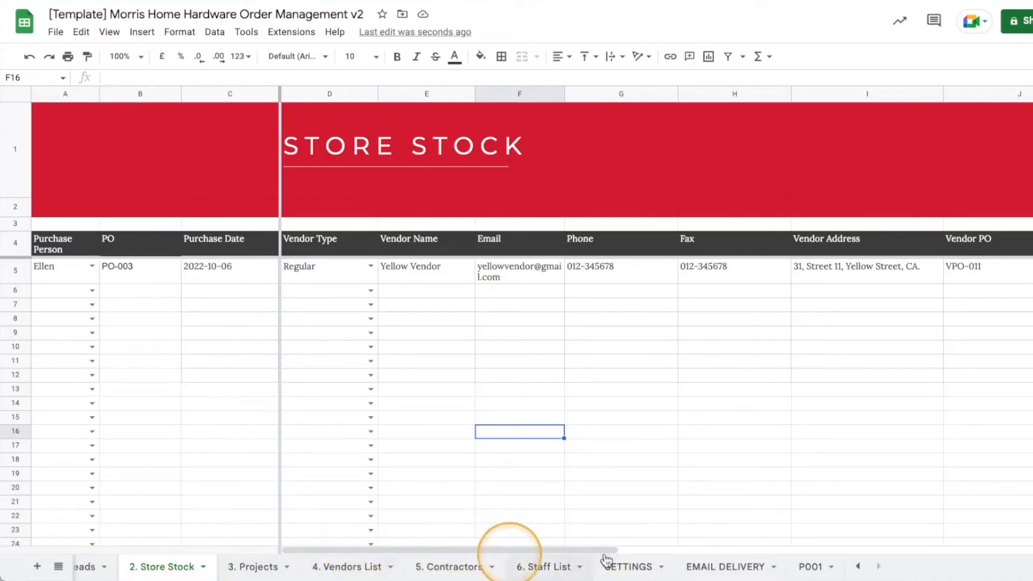
Hide the EMAIL DELIVERY sheet.
{"action": "left_click", "coordinate": [858, 571]}
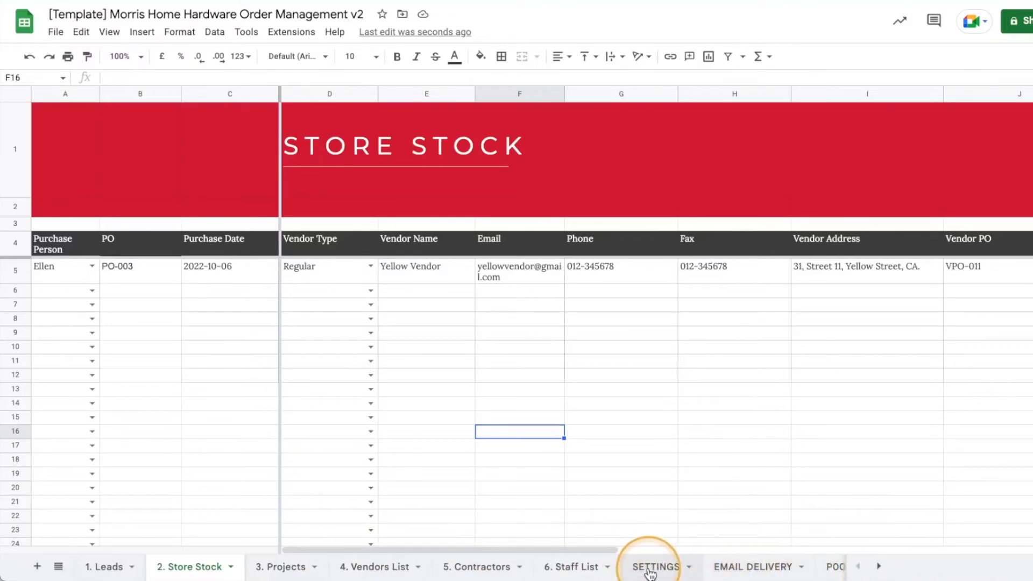
{"action": "left_click", "coordinate": [749, 568]}
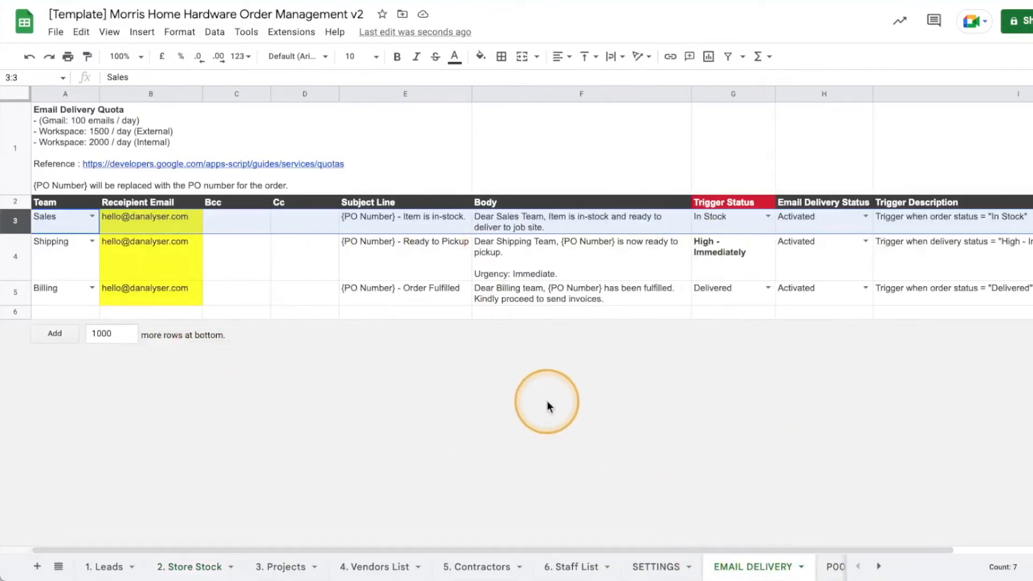
{"action": "right_click", "coordinate": [762, 571]}
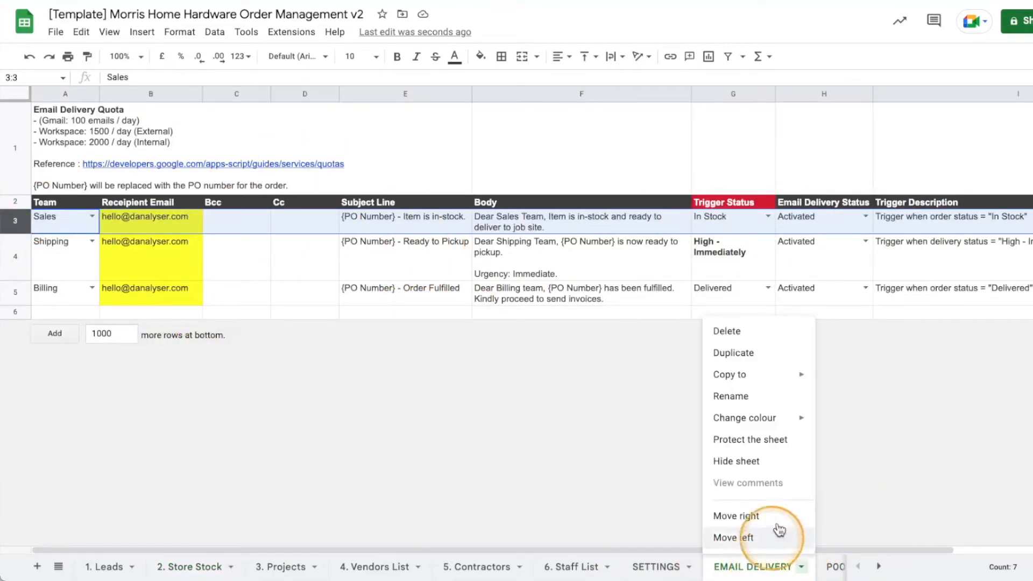
{"action": "left_click", "coordinate": [772, 461]}
Restore the hidden EMAIL DELIVERY sheet from the All Sheets list.
{"action": "left_click", "coordinate": [59, 567]}
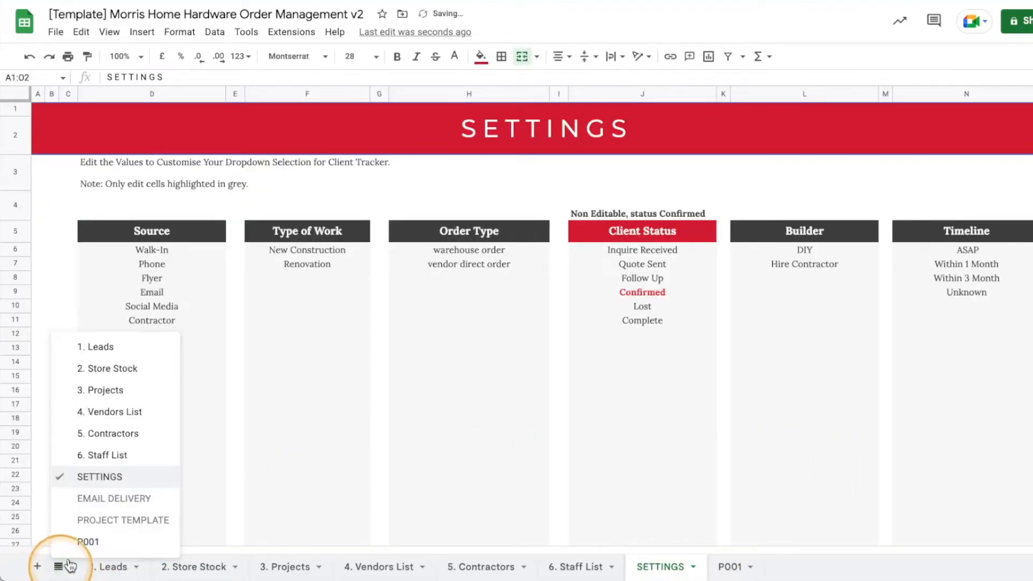
{"action": "left_click", "coordinate": [830, 557]}
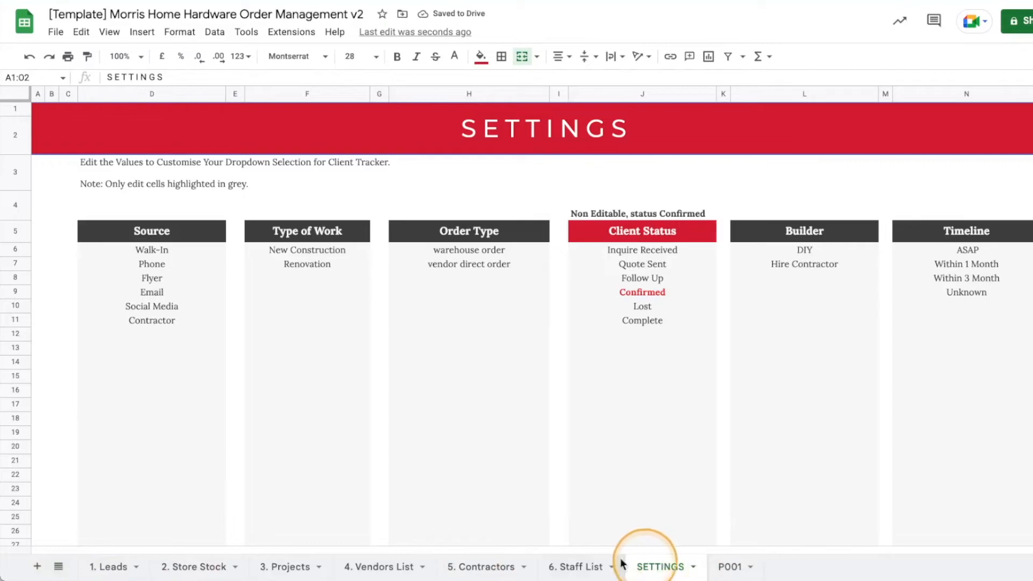
{"action": "left_click", "coordinate": [59, 568]}
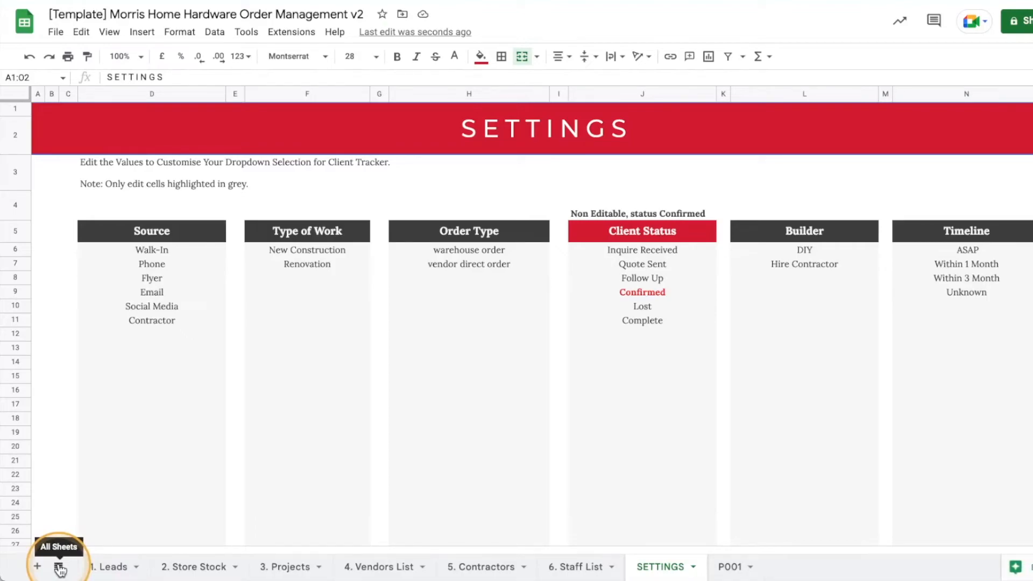
{"action": "left_click", "coordinate": [59, 567]}
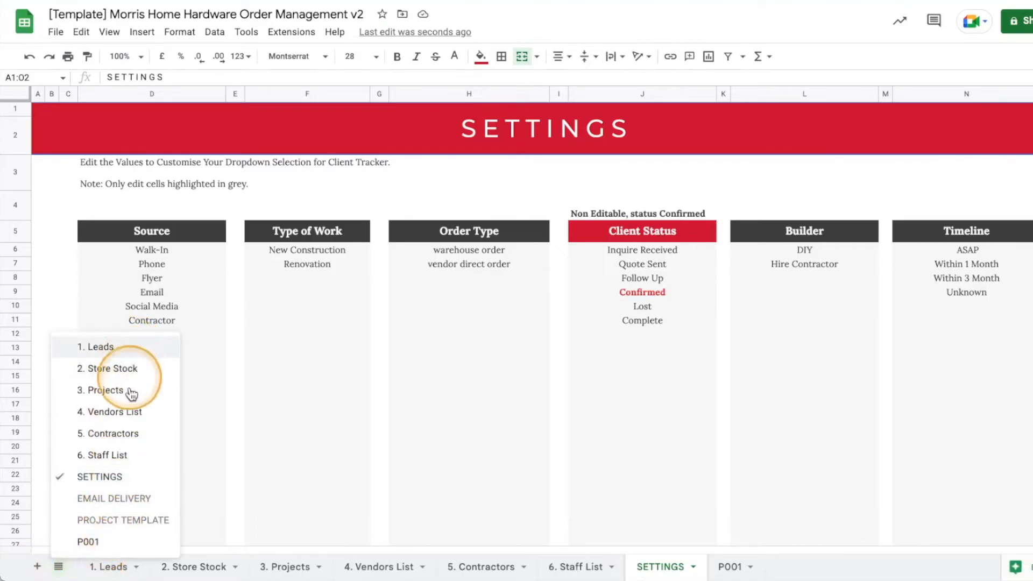
{"action": "left_click", "coordinate": [93, 502]}
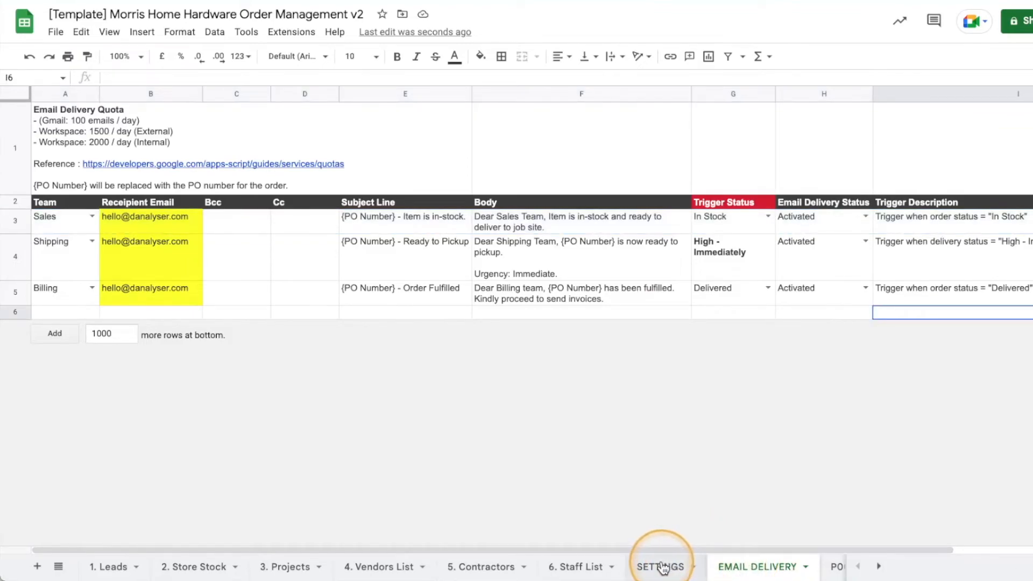
{"action": "left_click", "coordinate": [662, 566]}
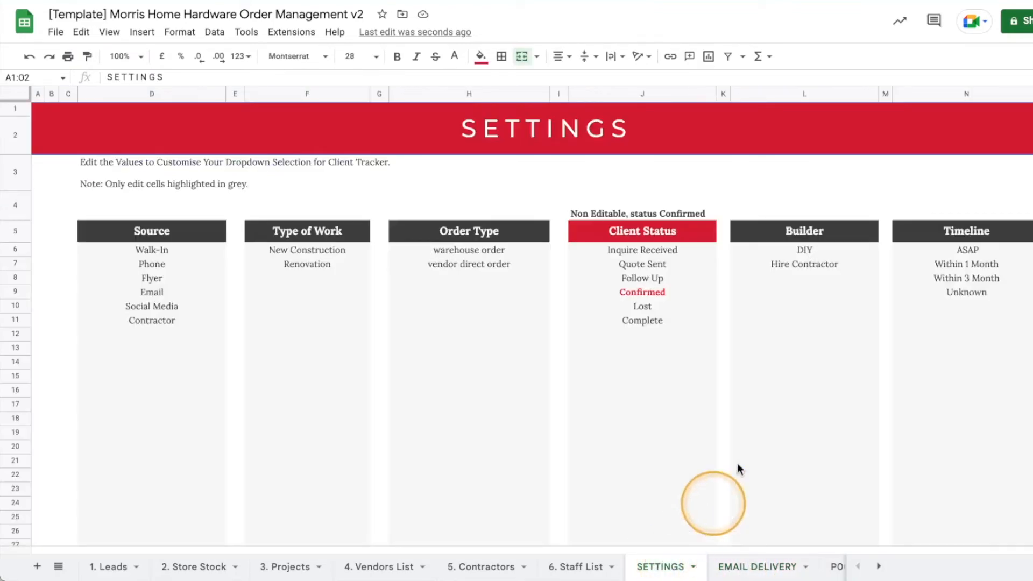
{"action": "scroll", "coordinate": [793, 446], "scroll_direction": "down", "scroll_amount": 1}
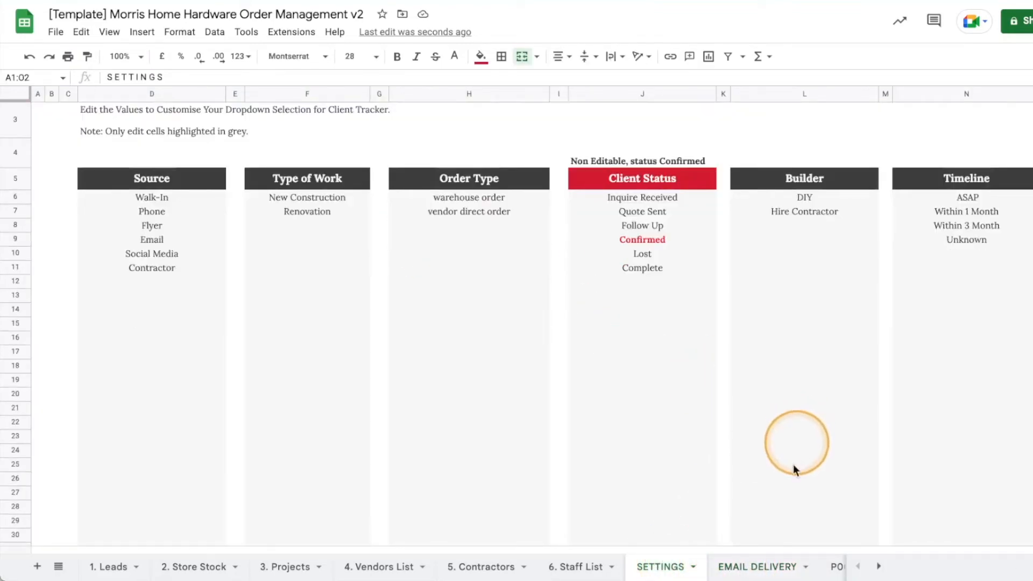
{"action": "scroll", "coordinate": [747, 511], "scroll_direction": "up", "scroll_amount": 1}
{"action": "scroll", "coordinate": [753, 419], "scroll_direction": "down", "scroll_amount": 10}
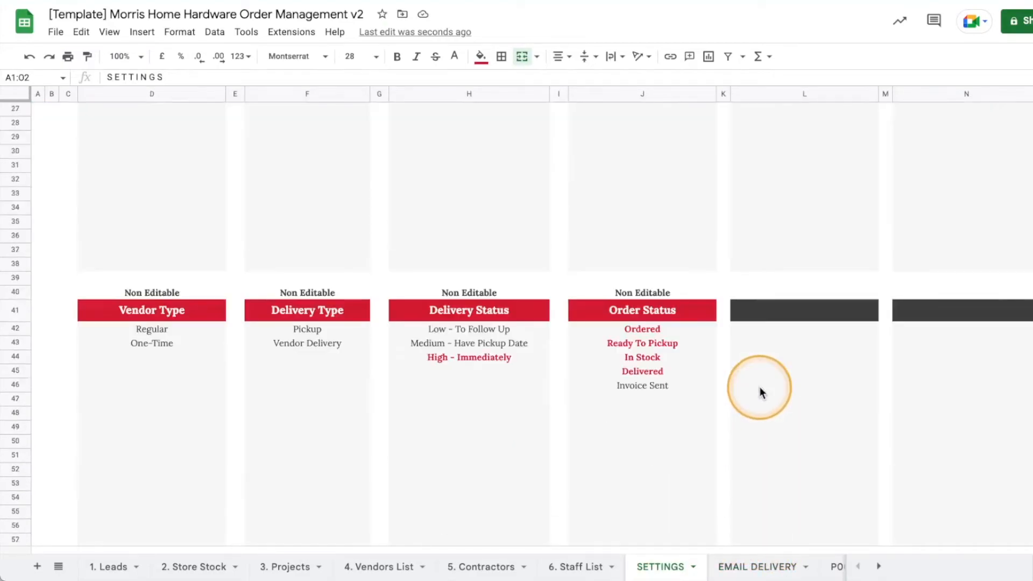
{"action": "scroll", "coordinate": [760, 392], "scroll_direction": "up", "scroll_amount": 10}
{"action": "scroll", "coordinate": [761, 393], "scroll_direction": "down", "scroll_amount": 5}
{"action": "scroll", "coordinate": [760, 393], "scroll_direction": "up", "scroll_amount": 5}
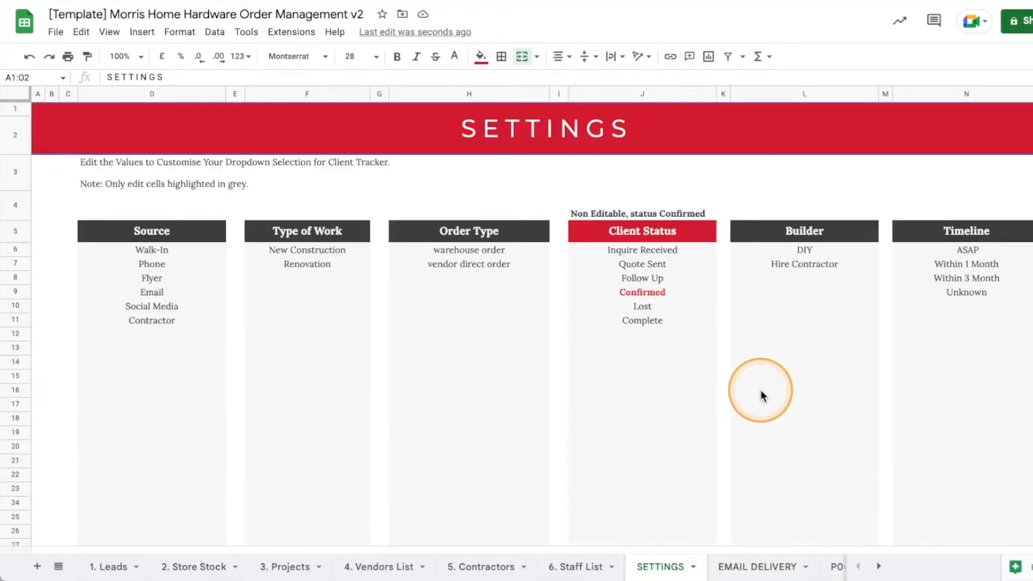
{"action": "scroll", "coordinate": [919, 353], "scroll_direction": "down", "scroll_amount": 5}
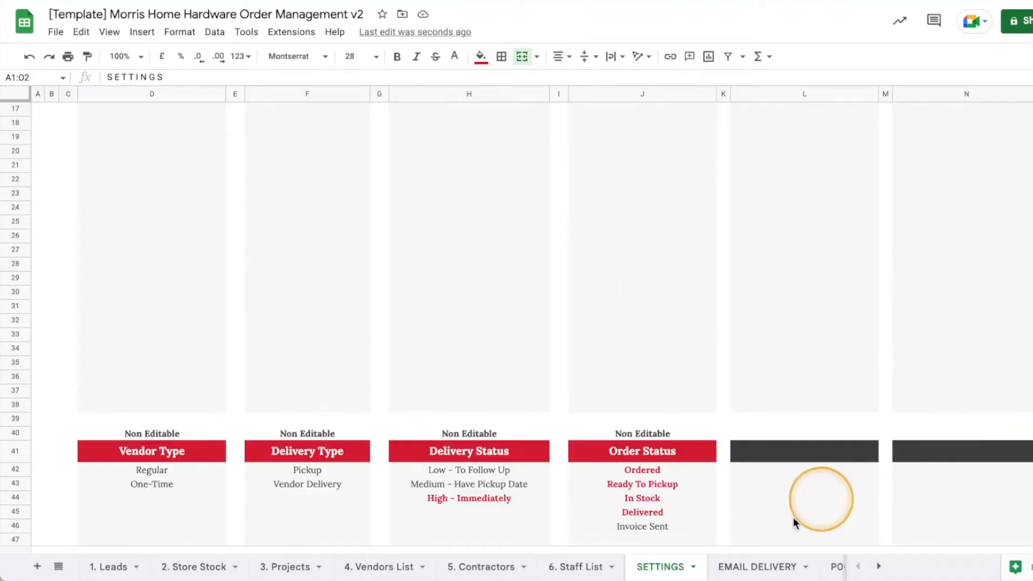
{"action": "left_click", "coordinate": [693, 566]}
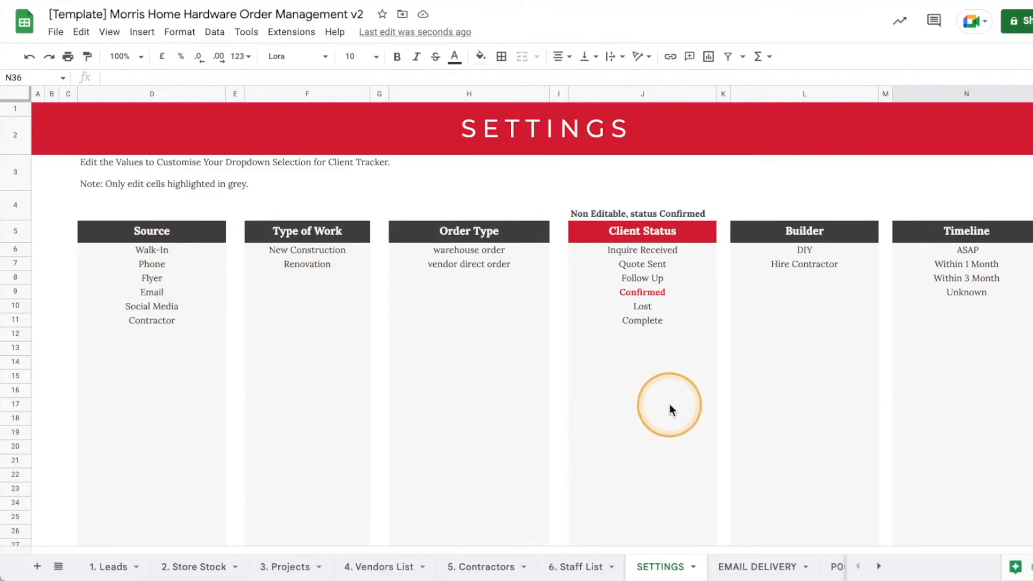
{"action": "scroll", "coordinate": [667, 408], "scroll_direction": "down", "scroll_amount": 5}
{"action": "scroll", "coordinate": [631, 410], "scroll_direction": "up", "scroll_amount": 5}
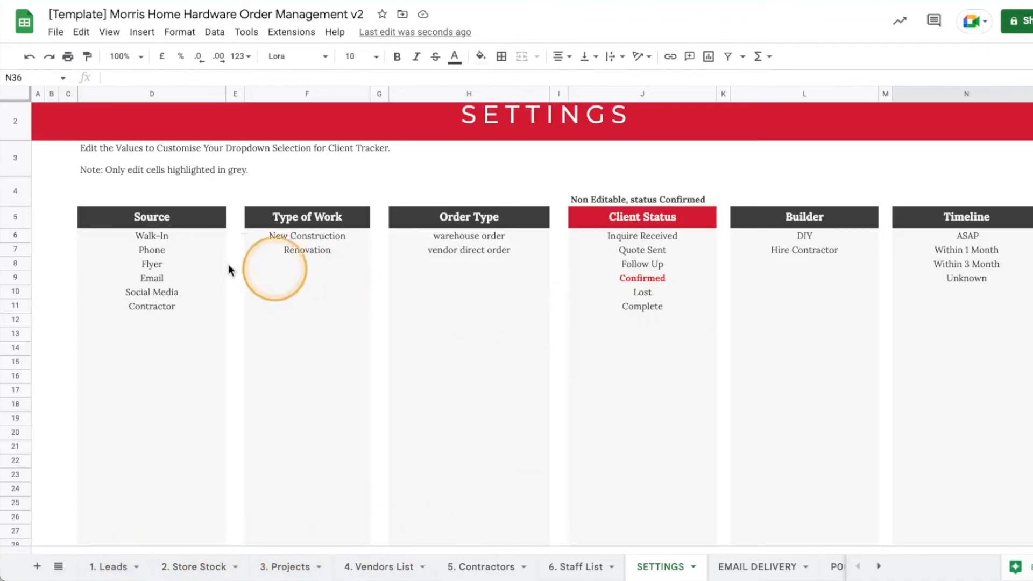
Enter 'Client Referral' in D12 below Contractor in the SETTINGS Source list, then go to 1. Leads.
{"action": "left_click", "coordinate": [166, 321]}
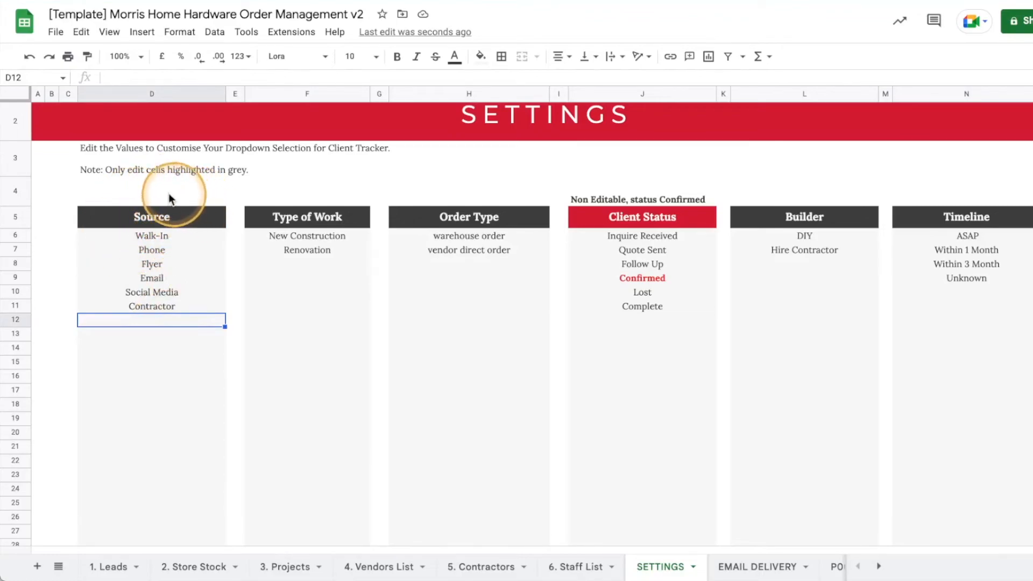
{"action": "double_click", "coordinate": [157, 319]}
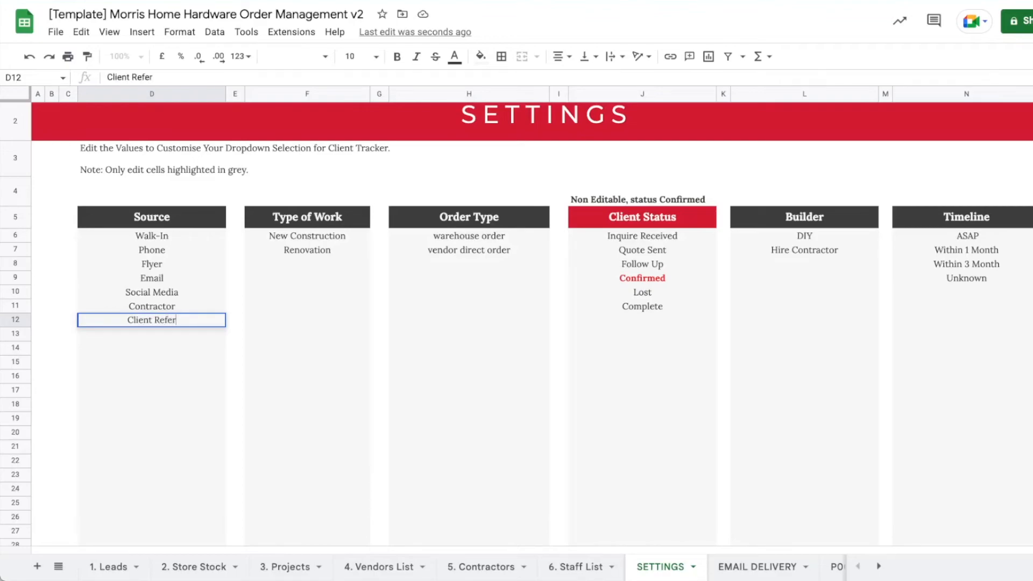
{"action": "key", "text": "Return"}
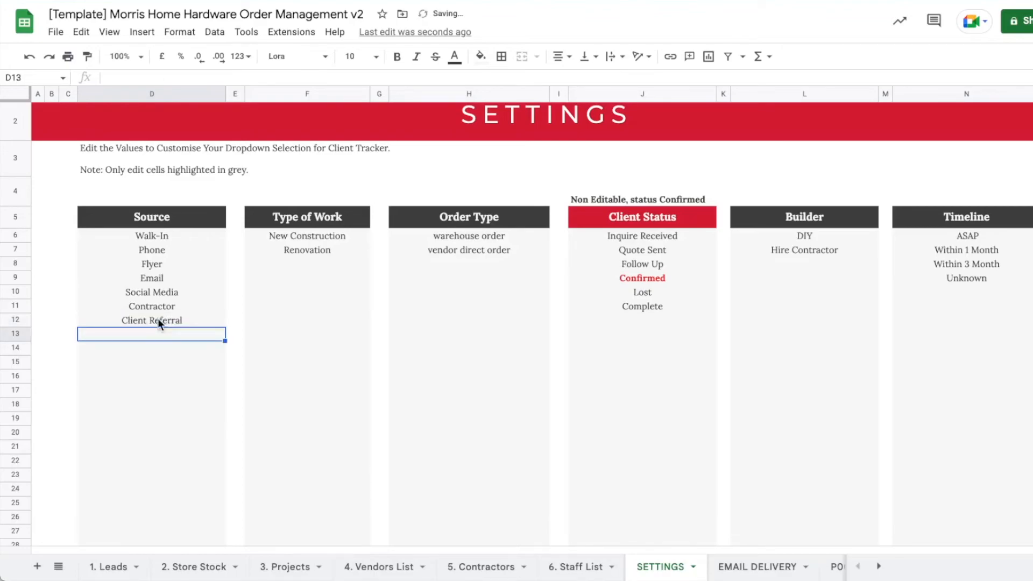
{"action": "left_click", "coordinate": [159, 323]}
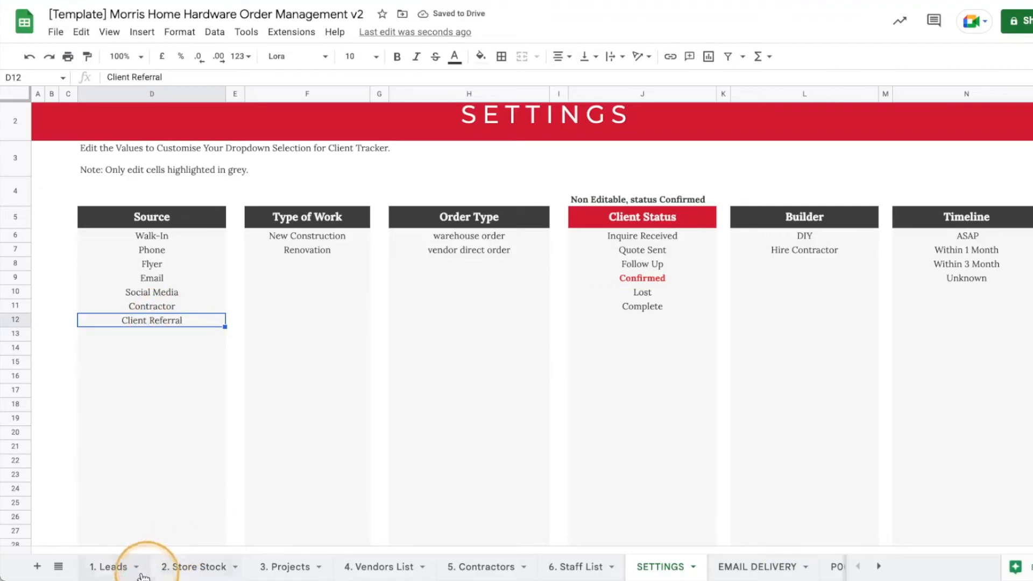
{"action": "left_click", "coordinate": [122, 571]}
Check the Source dropdown on the 1. Leads sheet for the Client Referral option.
{"action": "scroll", "coordinate": [640, 409], "scroll_direction": "down", "scroll_amount": 3}
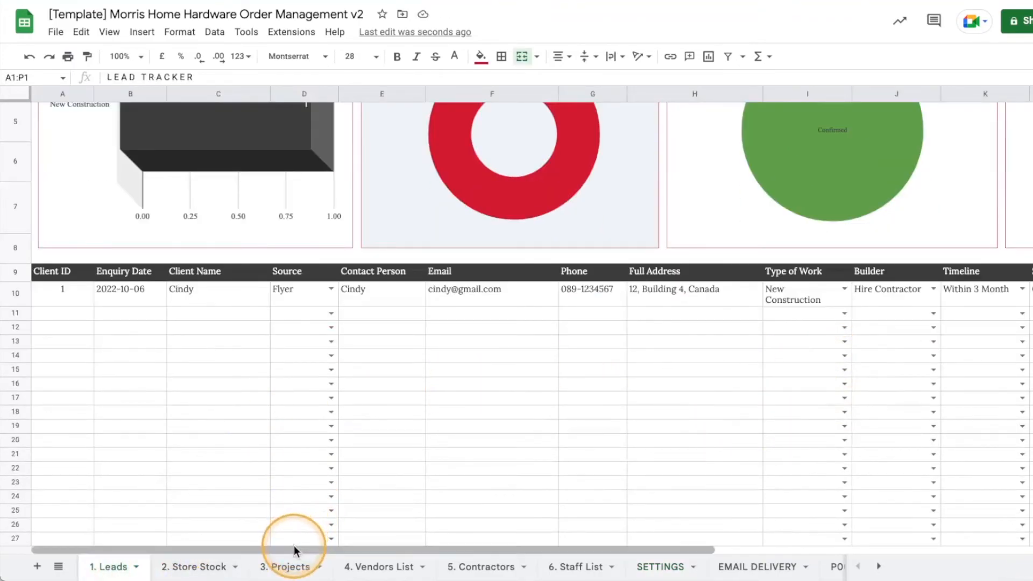
{"action": "left_click", "coordinate": [331, 313]}
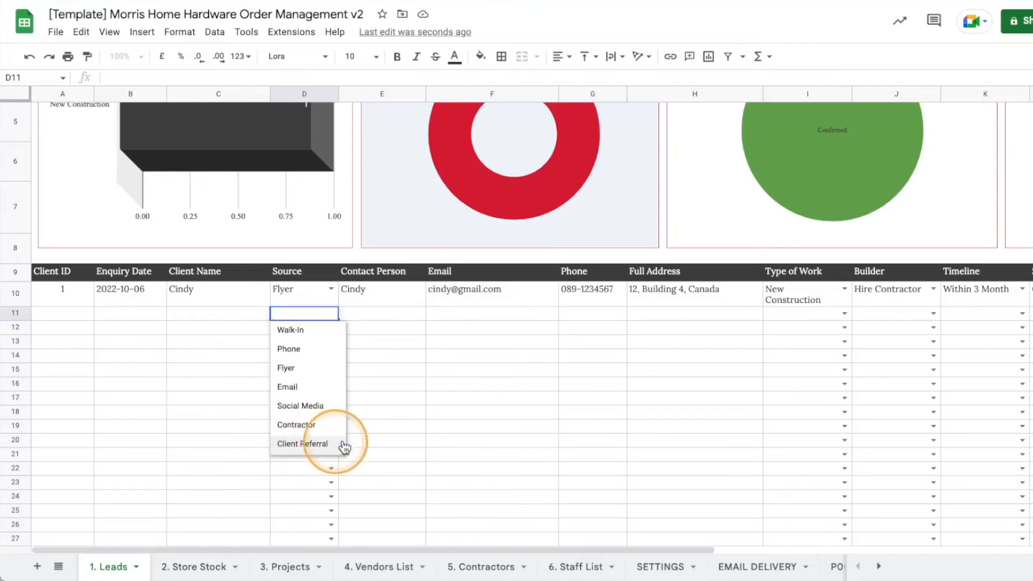
{"action": "left_click", "coordinate": [471, 413]}
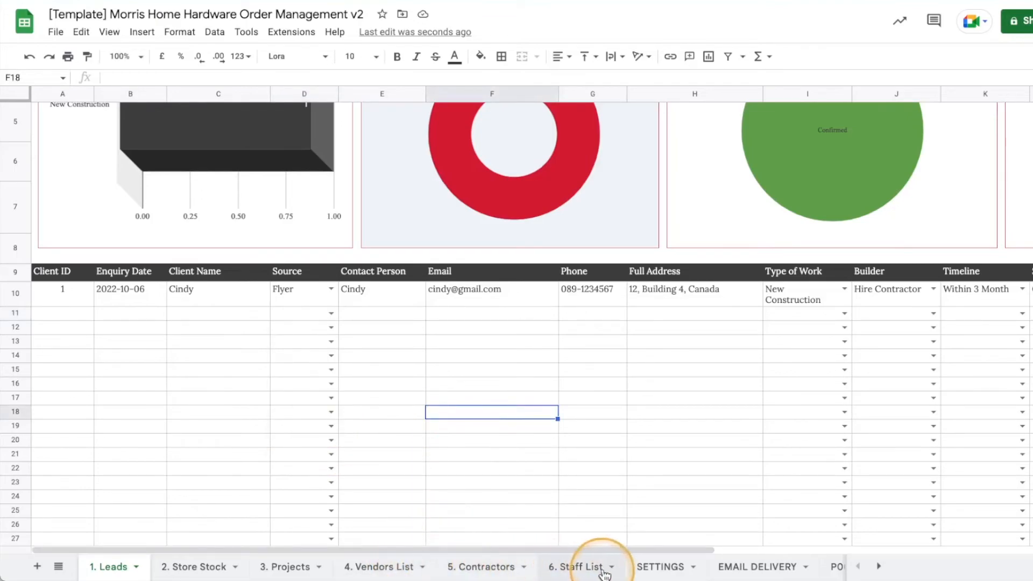
Clear the Client Referral entry from D12 on the SETTINGS sheet.
{"action": "left_click", "coordinate": [660, 567]}
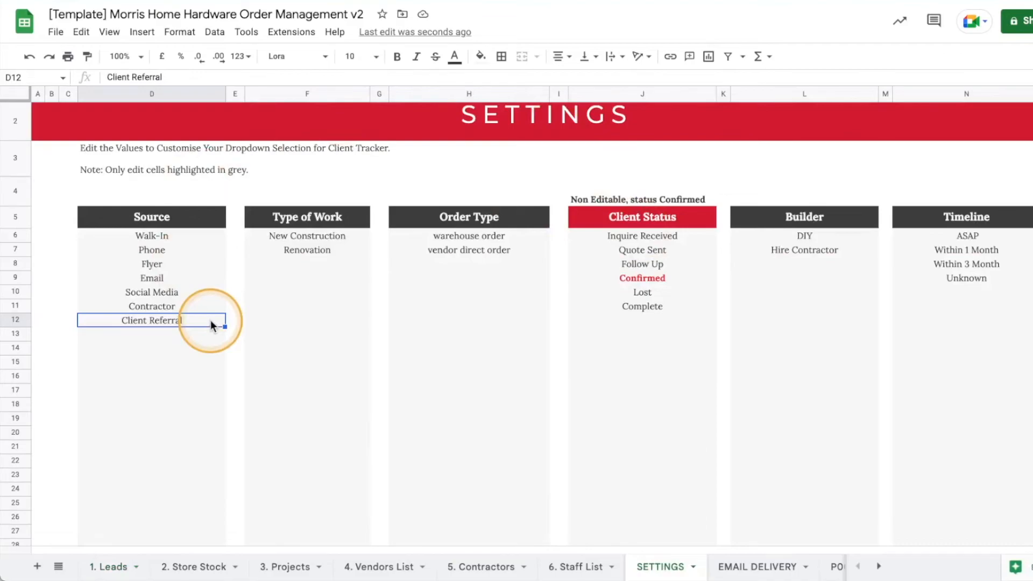
{"action": "key", "text": "Delete"}
{"action": "left_click", "coordinate": [384, 309]}
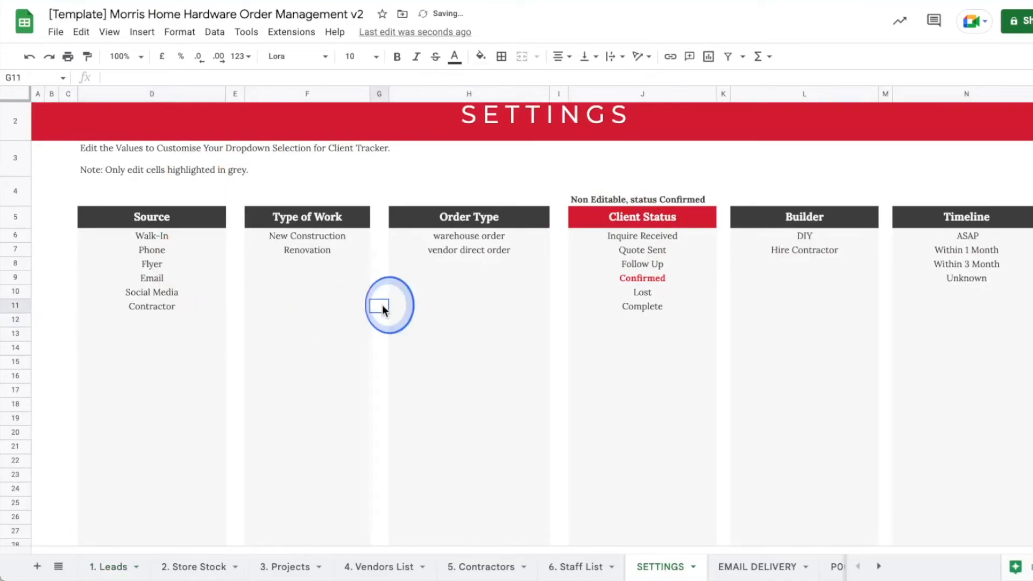
{"action": "left_click", "coordinate": [163, 322]}
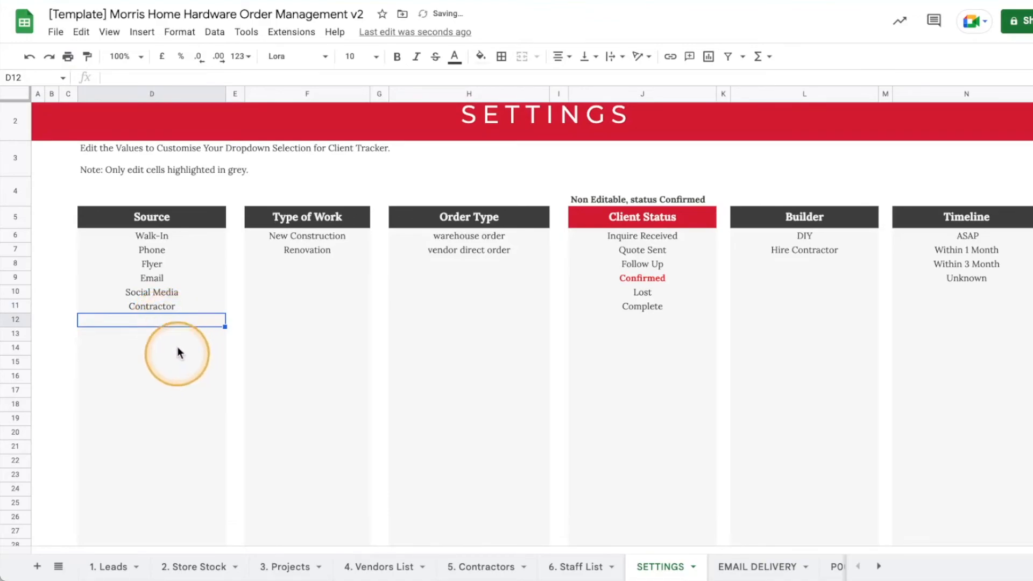
{"action": "left_click", "coordinate": [110, 566]}
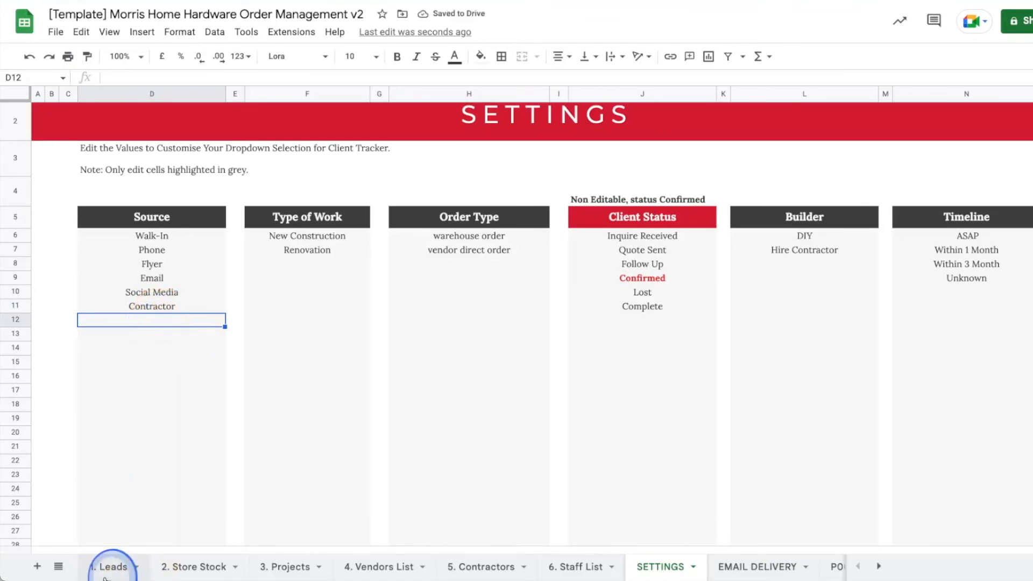
{"action": "left_click", "coordinate": [330, 314]}
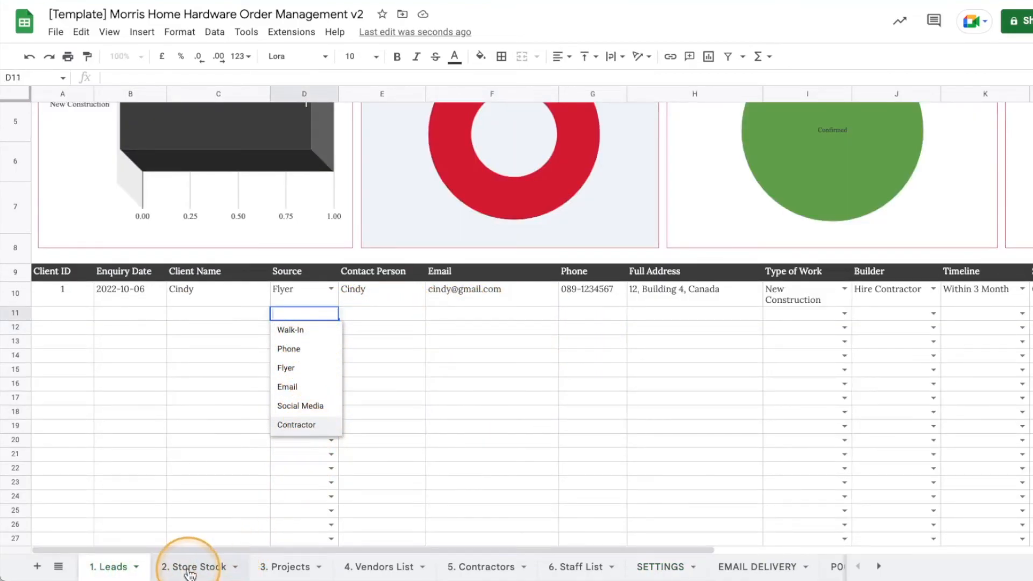
{"action": "left_click", "coordinate": [658, 565]}
{"action": "scroll", "coordinate": [697, 316], "scroll_direction": "down", "scroll_amount": 8}
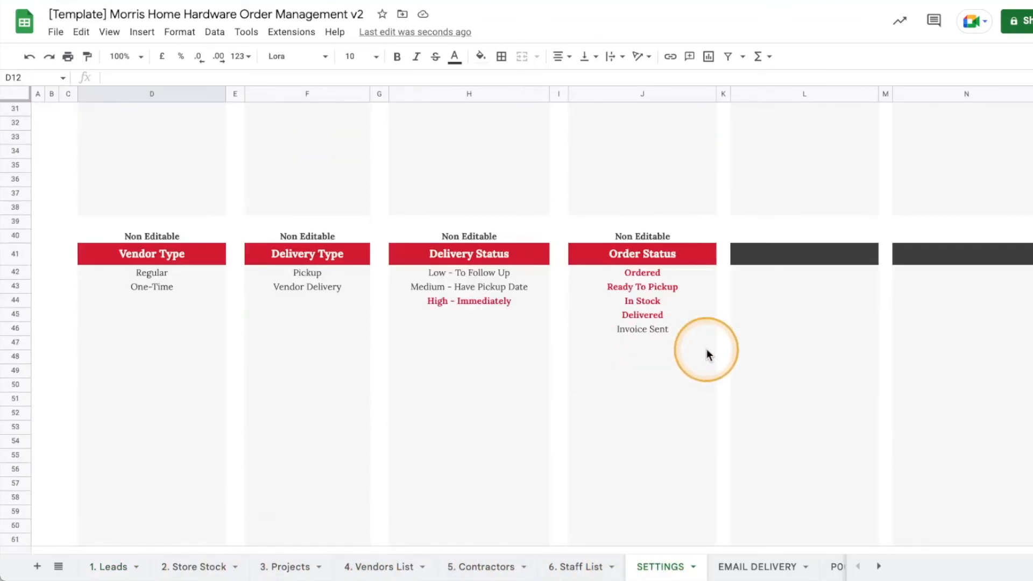
{"action": "scroll", "coordinate": [706, 349], "scroll_direction": "up", "scroll_amount": 10}
{"action": "scroll", "coordinate": [706, 348], "scroll_direction": "down", "scroll_amount": 2}
{"action": "scroll", "coordinate": [705, 355], "scroll_direction": "down", "scroll_amount": 4}
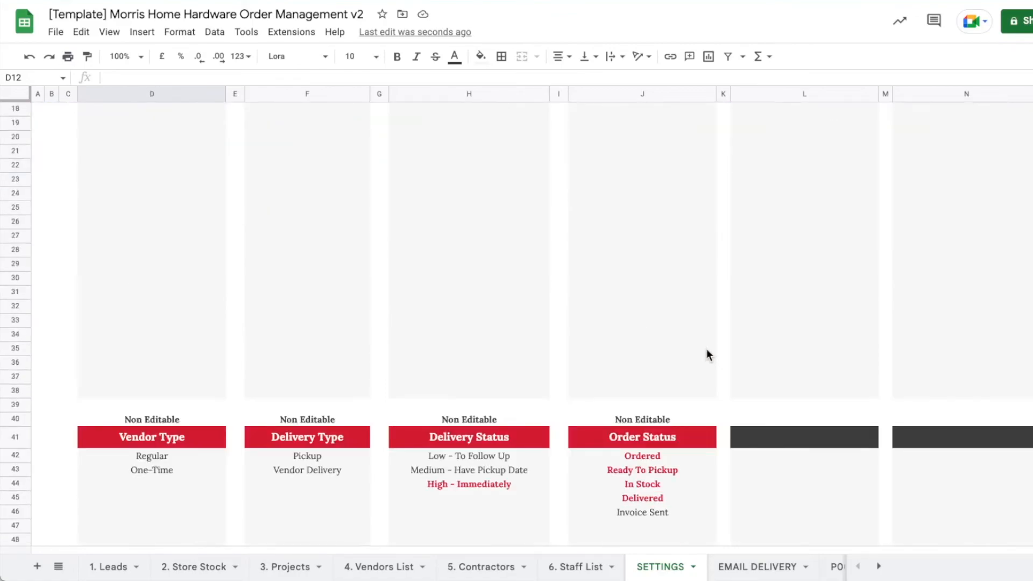
{"action": "left_click", "coordinate": [714, 375]}
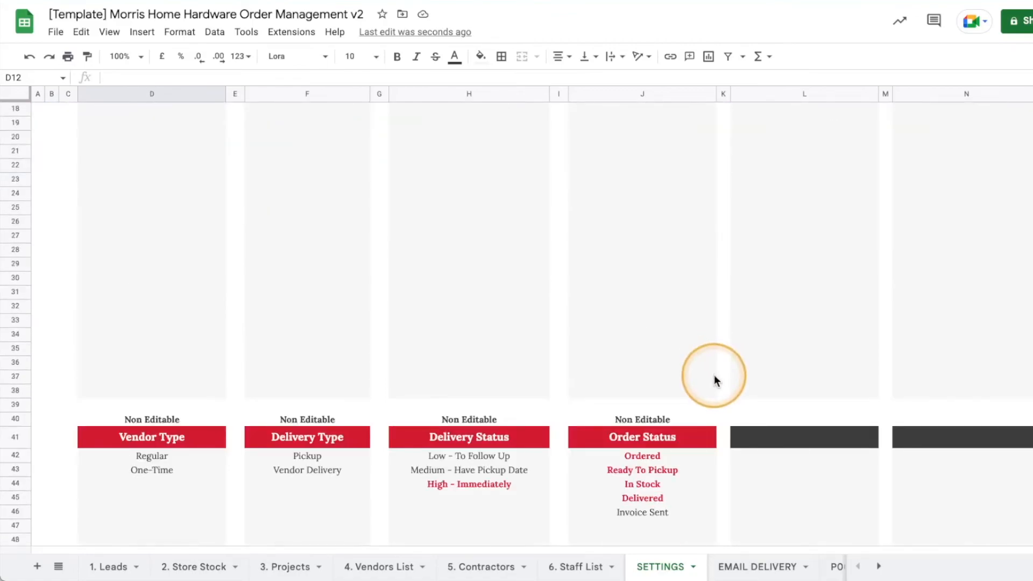
{"action": "scroll", "coordinate": [715, 375], "scroll_direction": "up", "scroll_amount": 6}
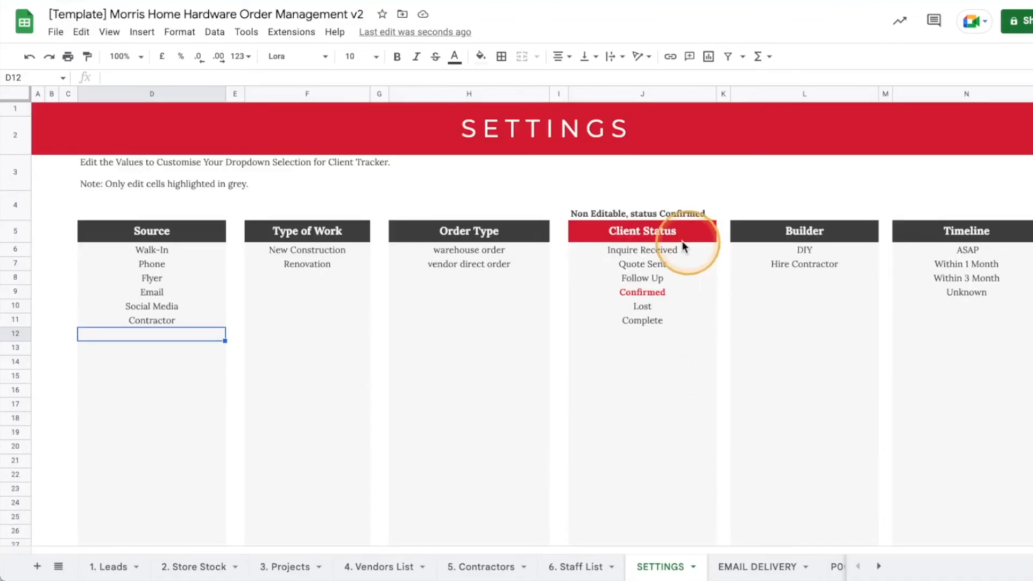
{"action": "left_click", "coordinate": [674, 236]}
{"action": "scroll", "coordinate": [675, 286], "scroll_direction": "down", "scroll_amount": 1}
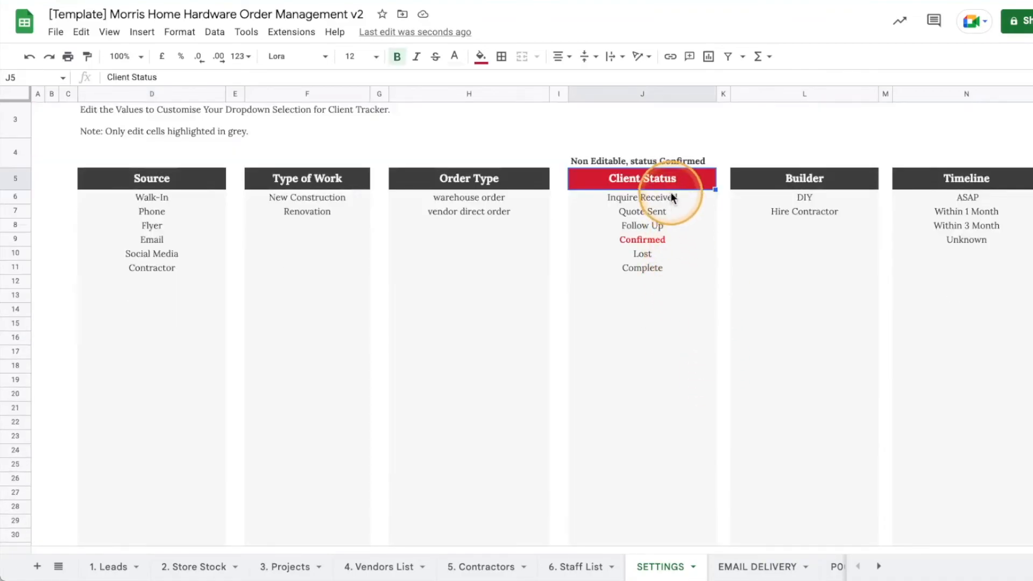
{"action": "scroll", "coordinate": [685, 350], "scroll_direction": "down", "scroll_amount": 2}
{"action": "scroll", "coordinate": [686, 364], "scroll_direction": "up", "scroll_amount": 2}
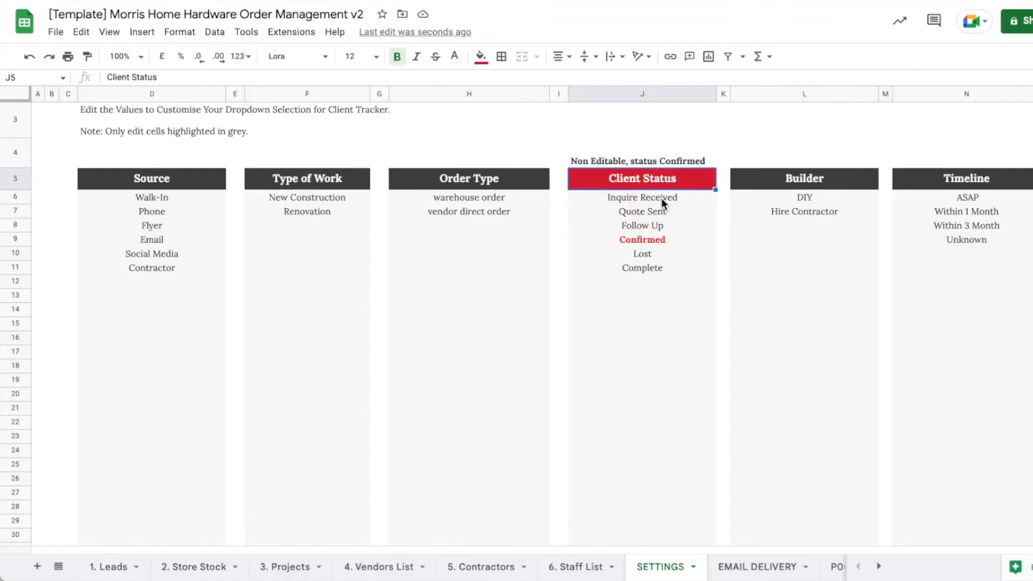
{"action": "scroll", "coordinate": [662, 318], "scroll_direction": "down", "scroll_amount": 10}
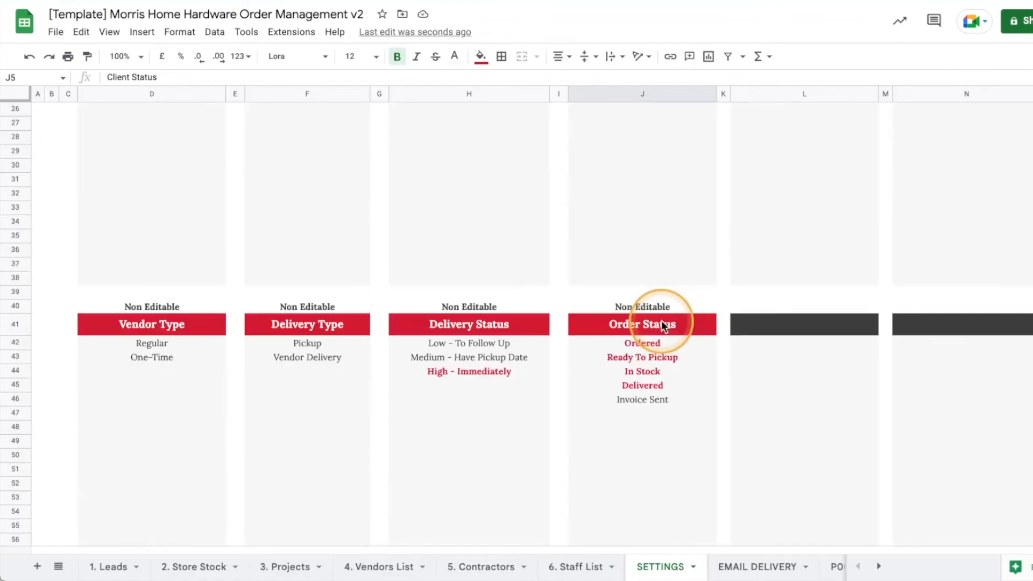
{"action": "scroll", "coordinate": [661, 329], "scroll_direction": "down", "scroll_amount": 1}
{"action": "left_click", "coordinate": [637, 212]}
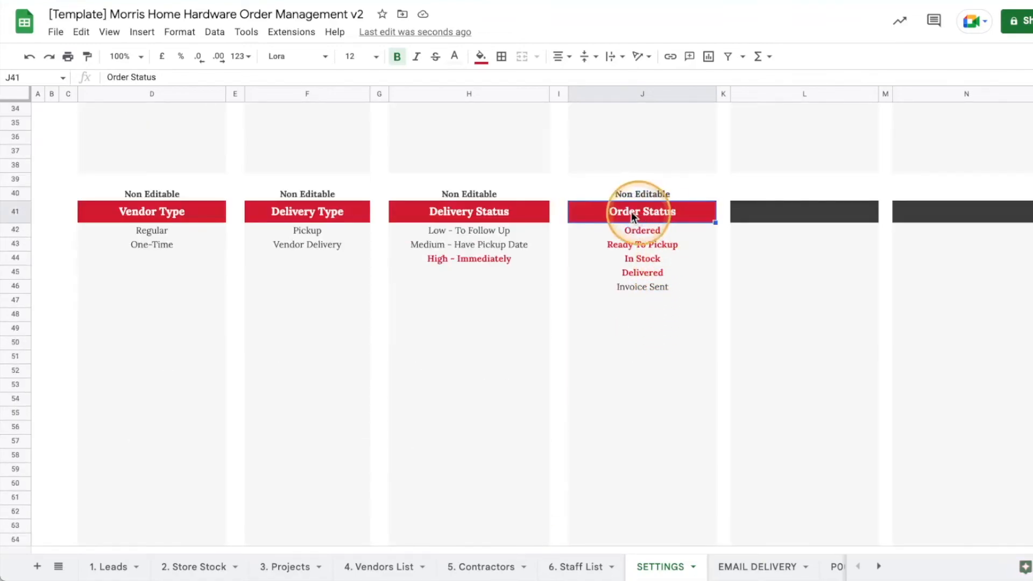
{"action": "left_click", "coordinate": [473, 212]}
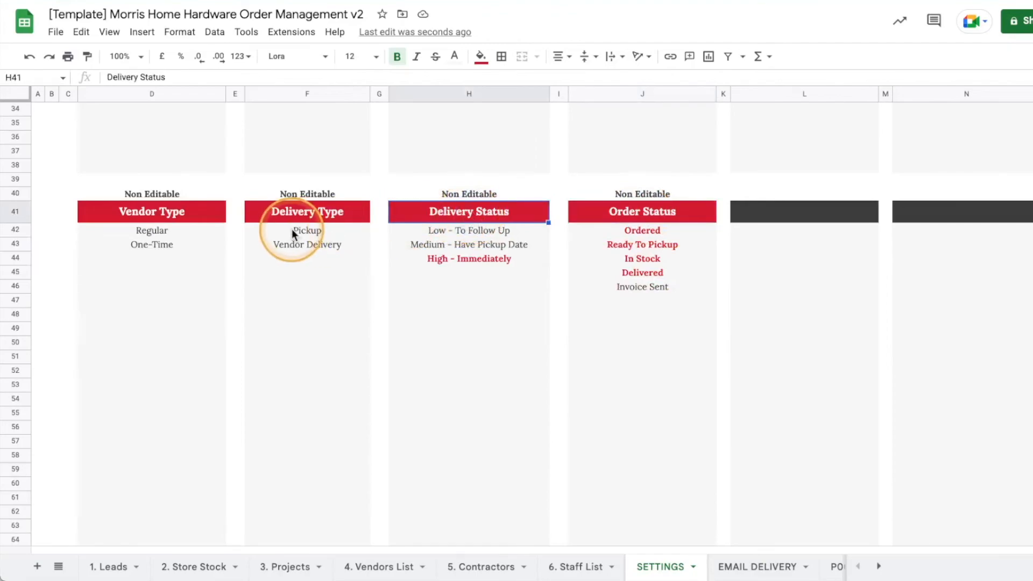
{"action": "left_click", "coordinate": [352, 215]}
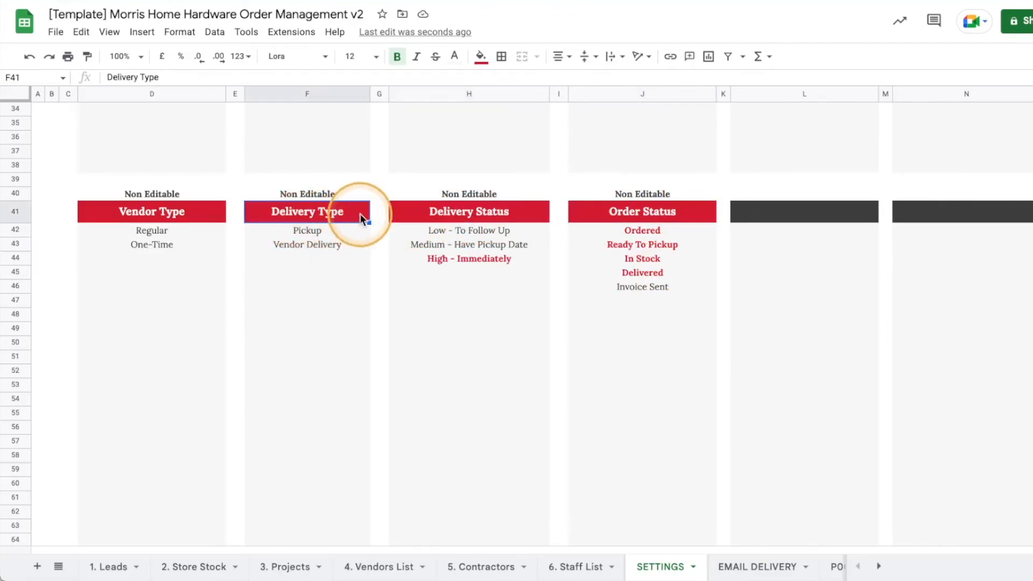
{"action": "left_click", "coordinate": [164, 215]}
{"action": "left_click", "coordinate": [369, 300]}
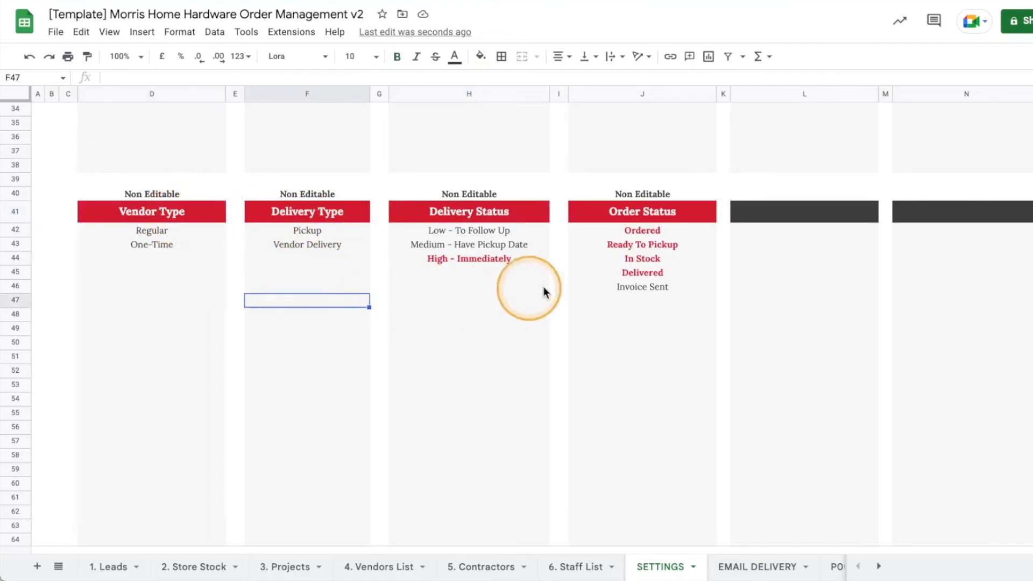
{"action": "scroll", "coordinate": [766, 350], "scroll_direction": "up", "scroll_amount": 3}
{"action": "scroll", "coordinate": [769, 353], "scroll_direction": "up", "scroll_amount": 7}
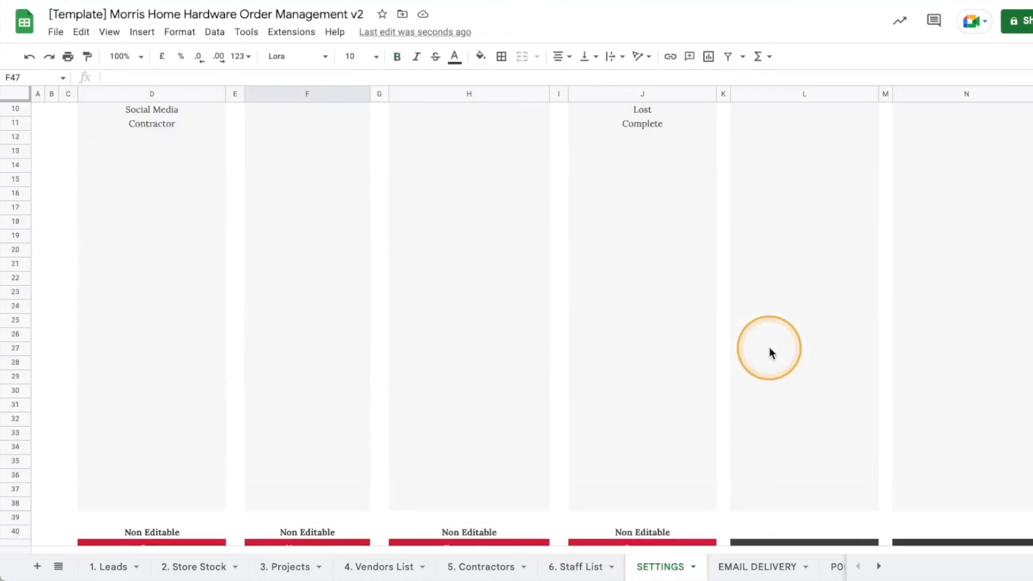
{"action": "scroll", "coordinate": [425, 384], "scroll_direction": "down", "scroll_amount": 5}
{"action": "scroll", "coordinate": [425, 389], "scroll_direction": "down", "scroll_amount": 3}
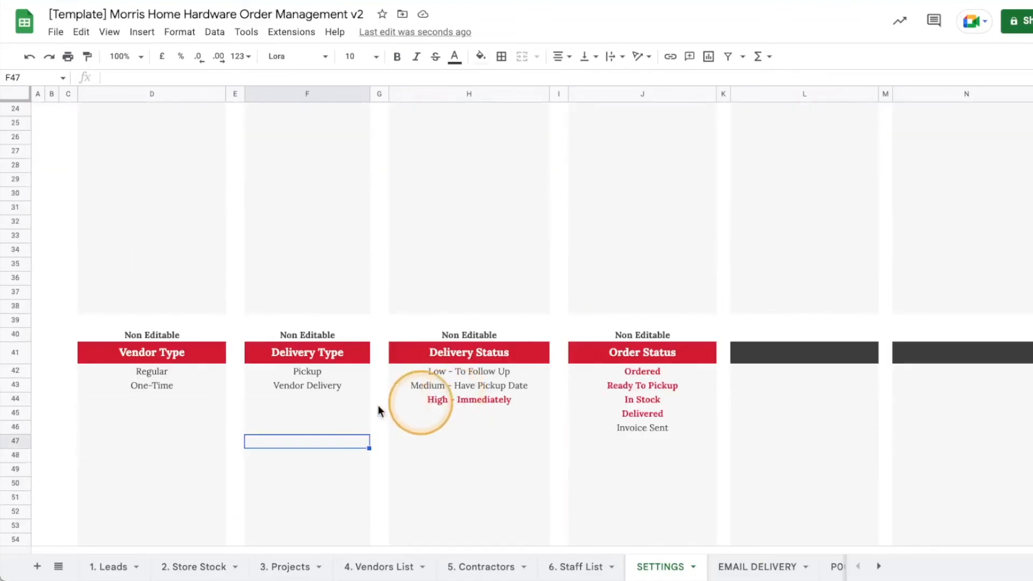
{"action": "scroll", "coordinate": [741, 452], "scroll_direction": "up", "scroll_amount": 7}
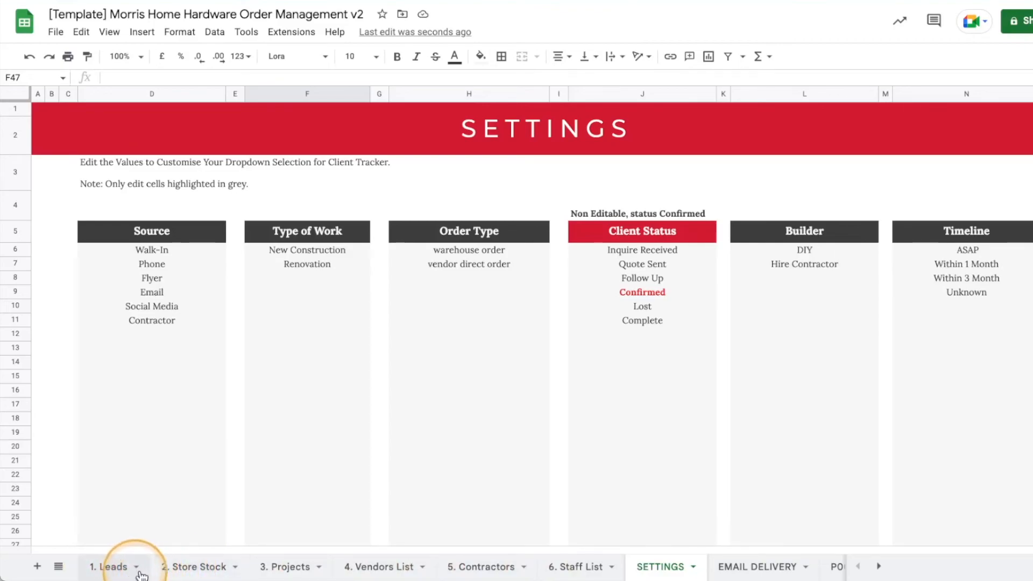
{"action": "left_click", "coordinate": [115, 571]}
{"action": "double_click", "coordinate": [87, 567]}
{"action": "left_click", "coordinate": [134, 567]}
{"action": "left_click_drag", "start_coordinate": [133, 567], "coordinate": [100, 567]}
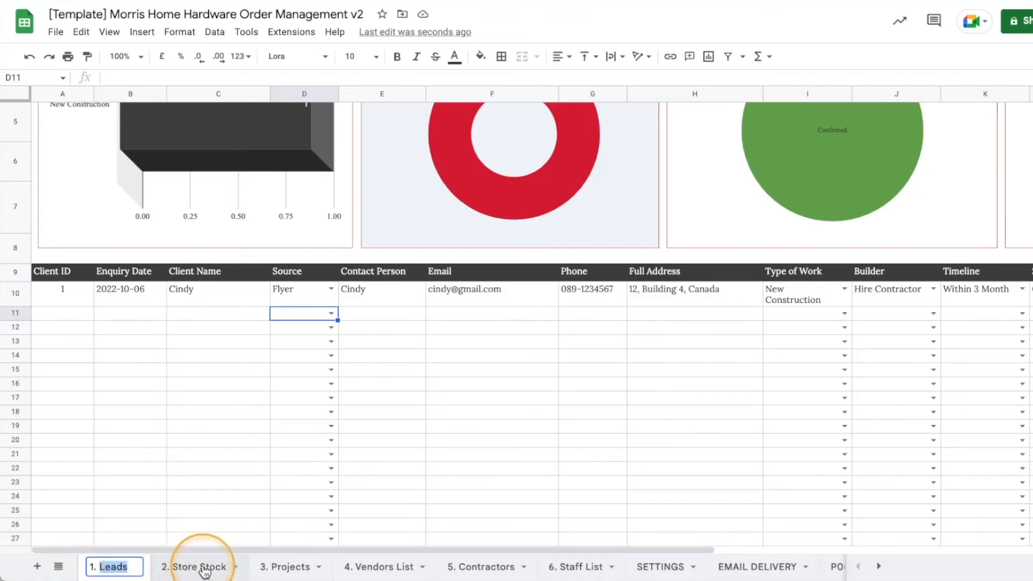
{"action": "left_click", "coordinate": [203, 567]}
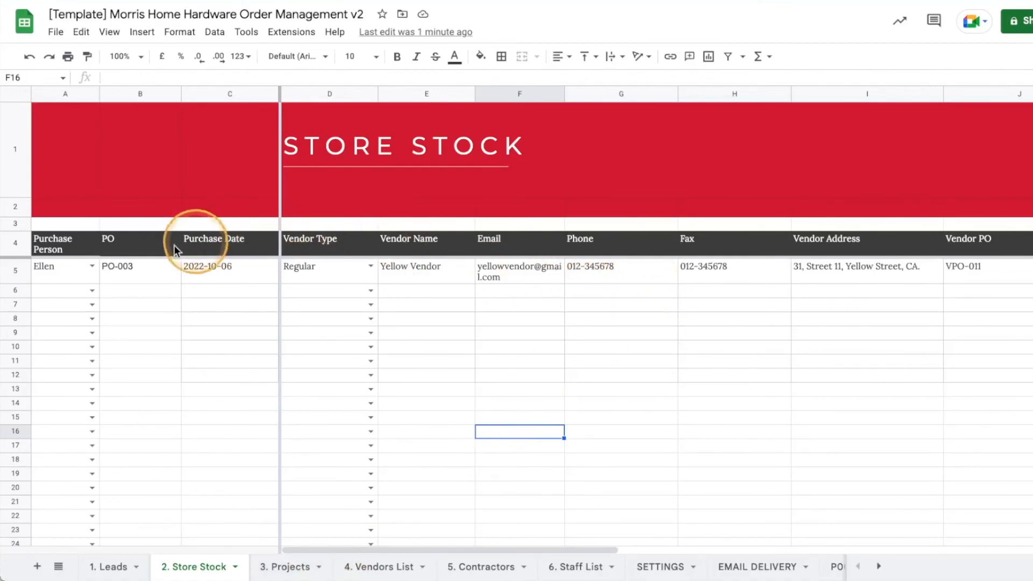
{"action": "left_click", "coordinate": [46, 253]}
{"action": "left_click", "coordinate": [141, 243]}
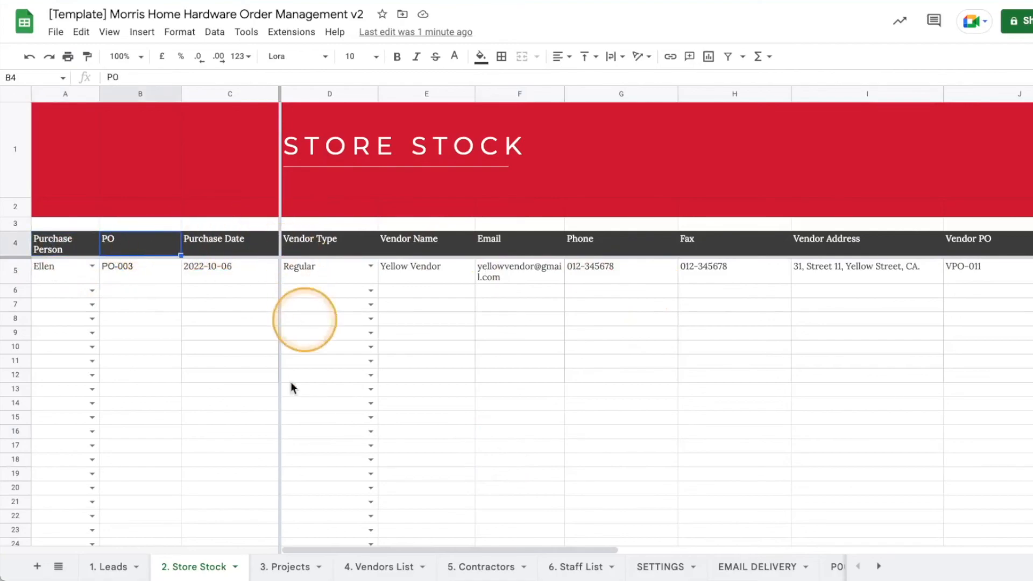
{"action": "left_click", "coordinate": [89, 568]}
{"action": "left_click", "coordinate": [65, 272]}
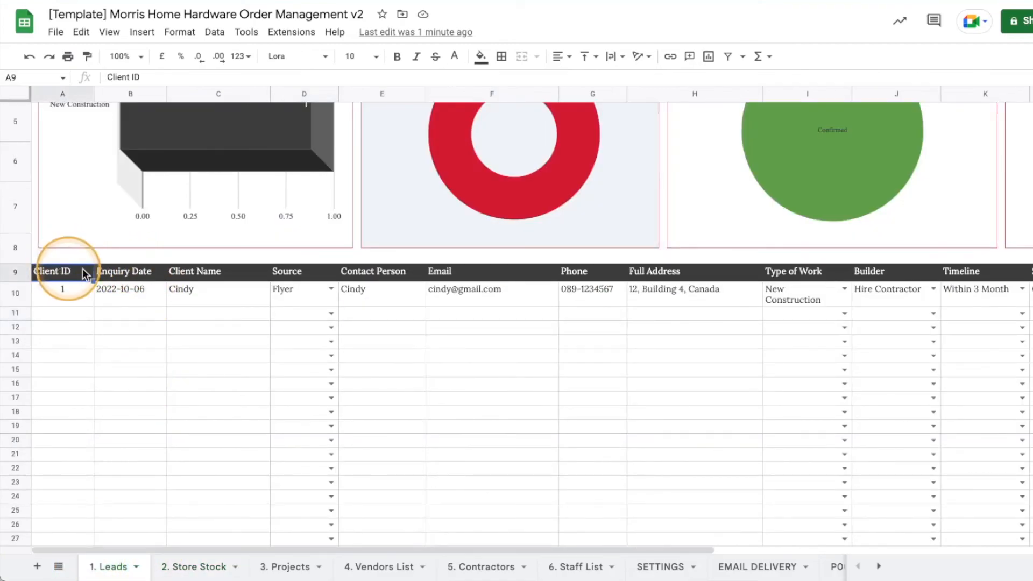
{"action": "scroll", "coordinate": [733, 301], "scroll_direction": "up", "scroll_amount": 3}
{"action": "scroll", "coordinate": [733, 300], "scroll_direction": "down", "scroll_amount": 4}
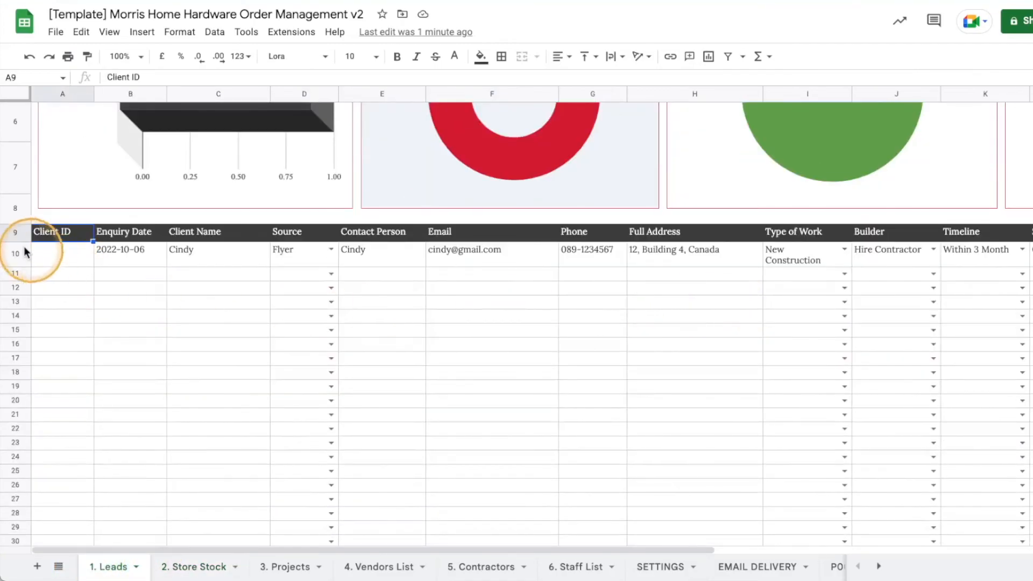
{"action": "left_click", "coordinate": [111, 232]}
{"action": "left_click", "coordinate": [195, 232]}
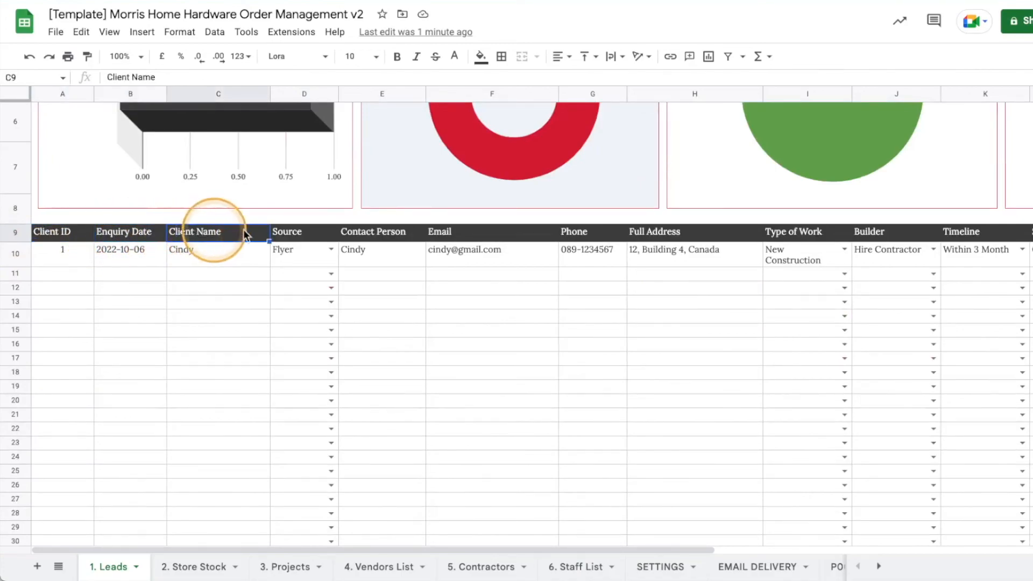
{"action": "left_click", "coordinate": [301, 234]}
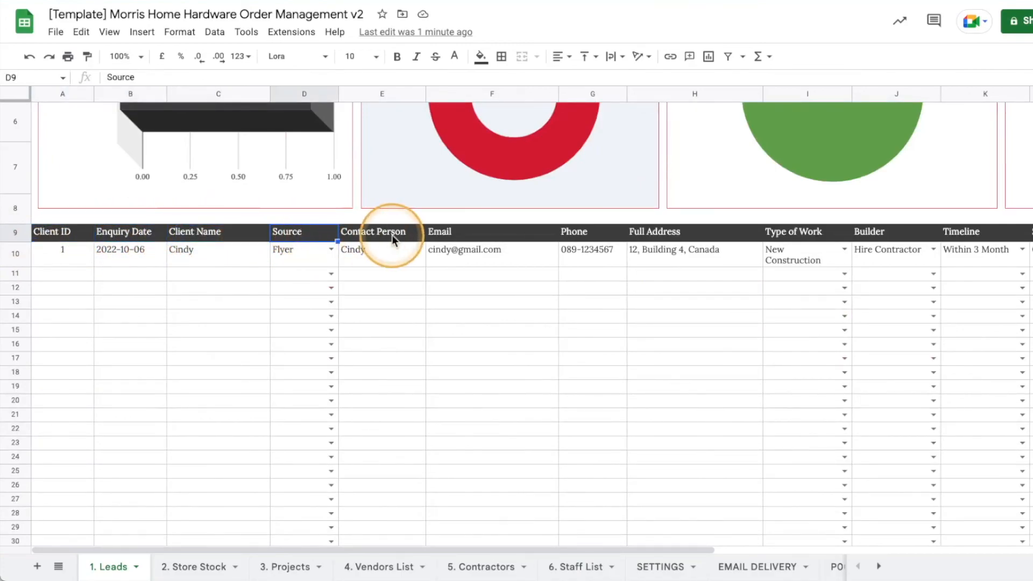
{"action": "scroll", "coordinate": [392, 235], "scroll_direction": "up", "scroll_amount": 3}
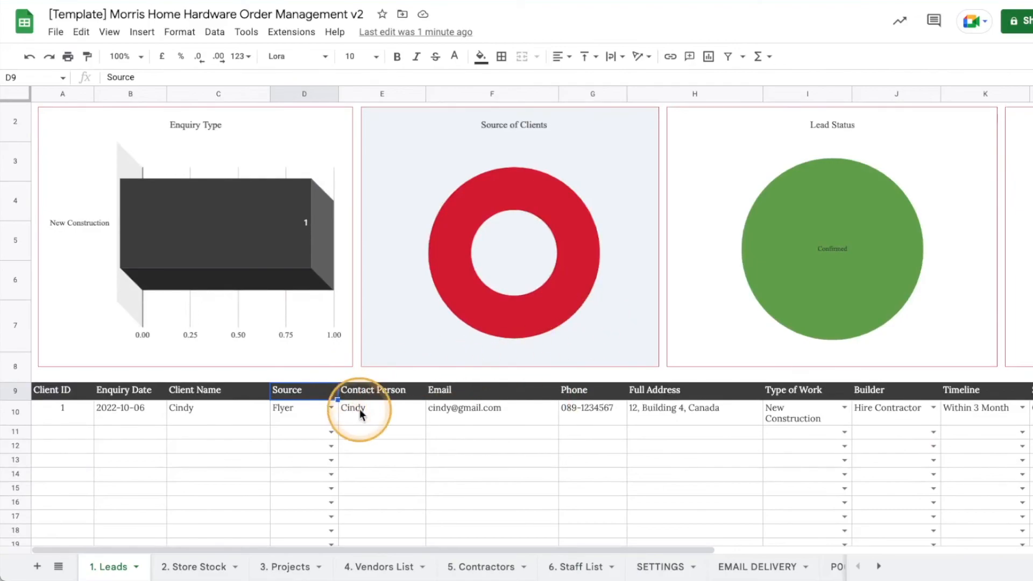
{"action": "left_click", "coordinate": [379, 392]}
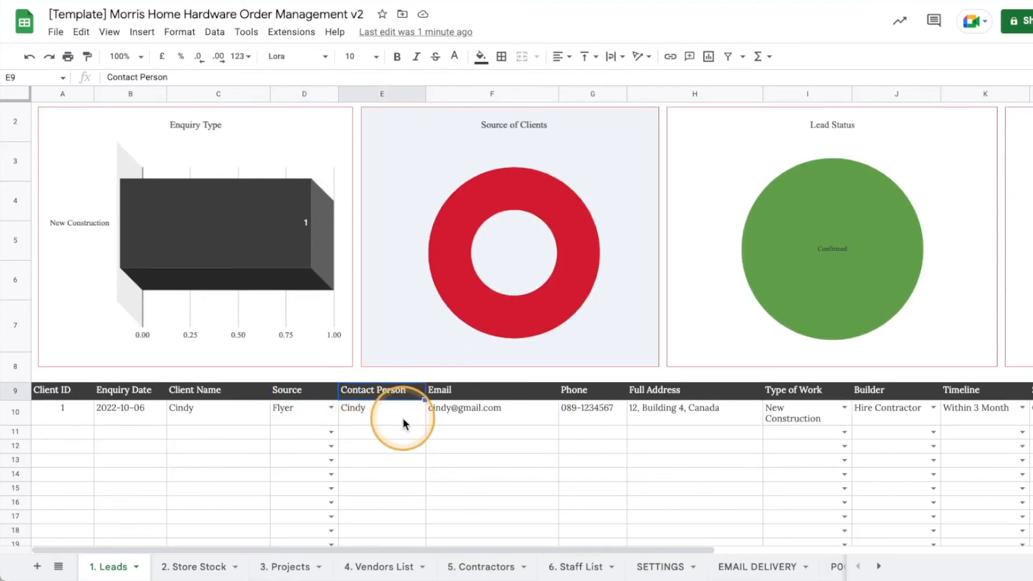
{"action": "scroll", "coordinate": [405, 423], "scroll_direction": "down", "scroll_amount": 3}
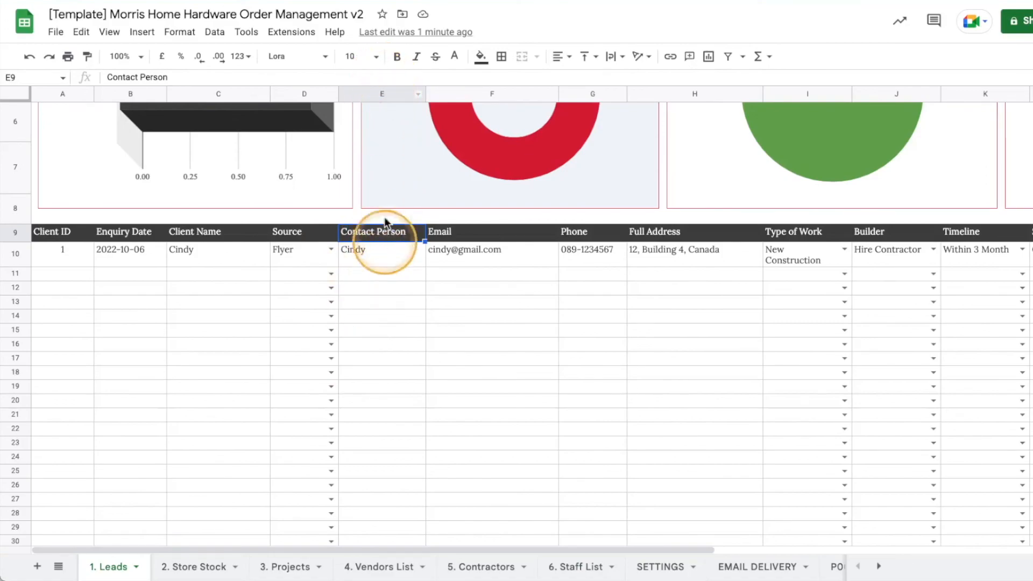
{"action": "left_click", "coordinate": [382, 93]}
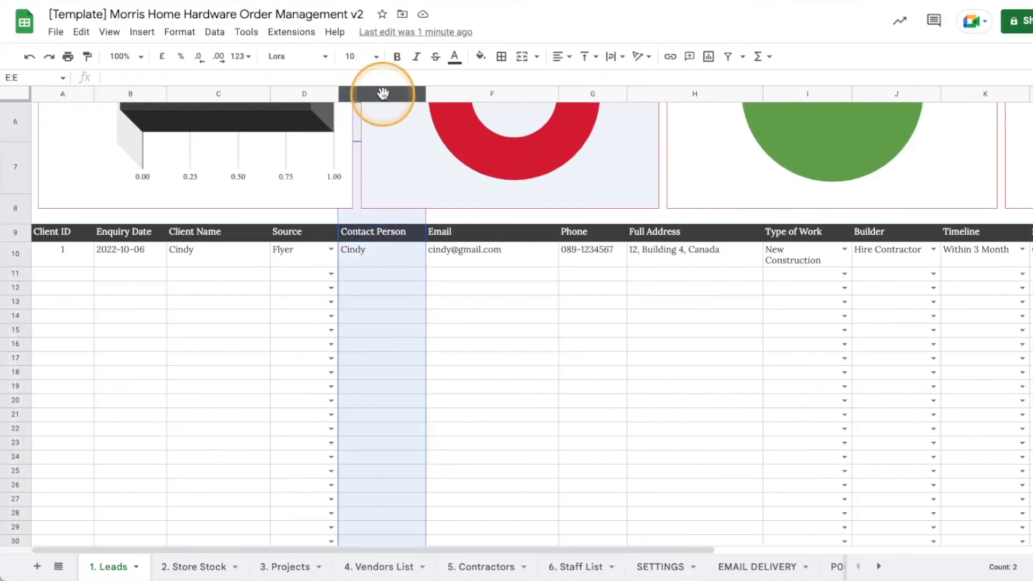
{"action": "right_click", "coordinate": [382, 93]}
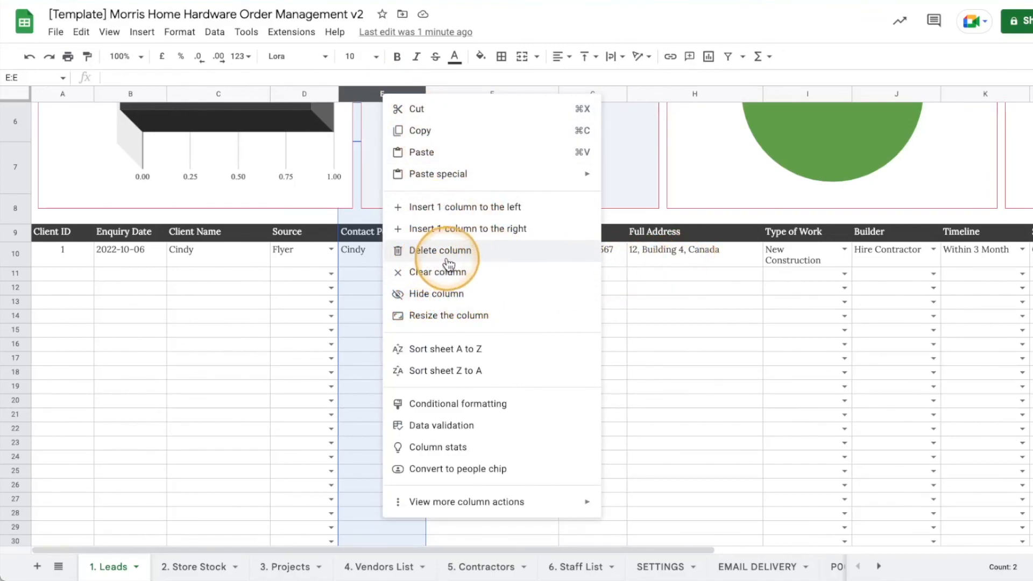
{"action": "left_click", "coordinate": [654, 317]}
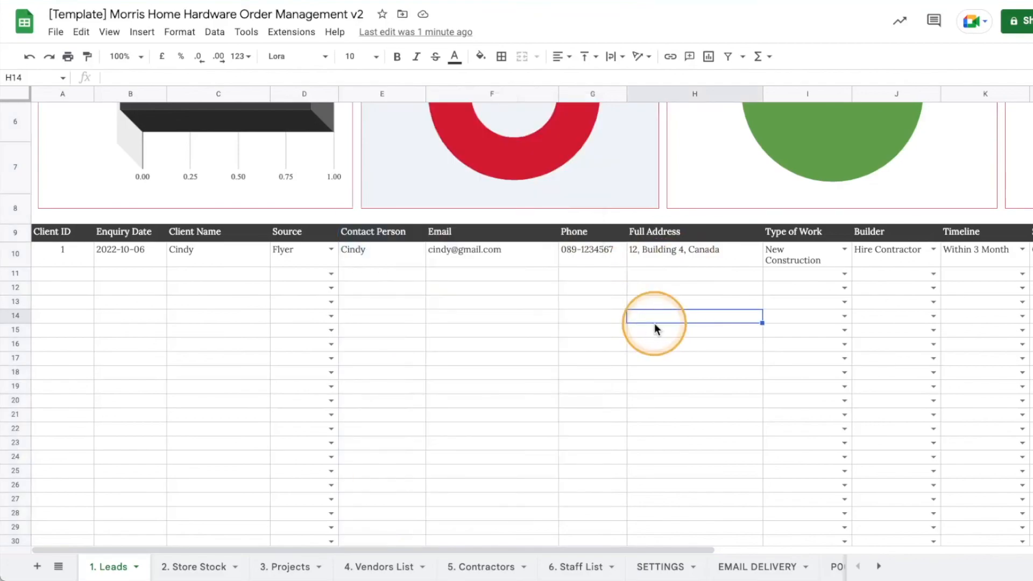
{"action": "left_click", "coordinate": [564, 549]}
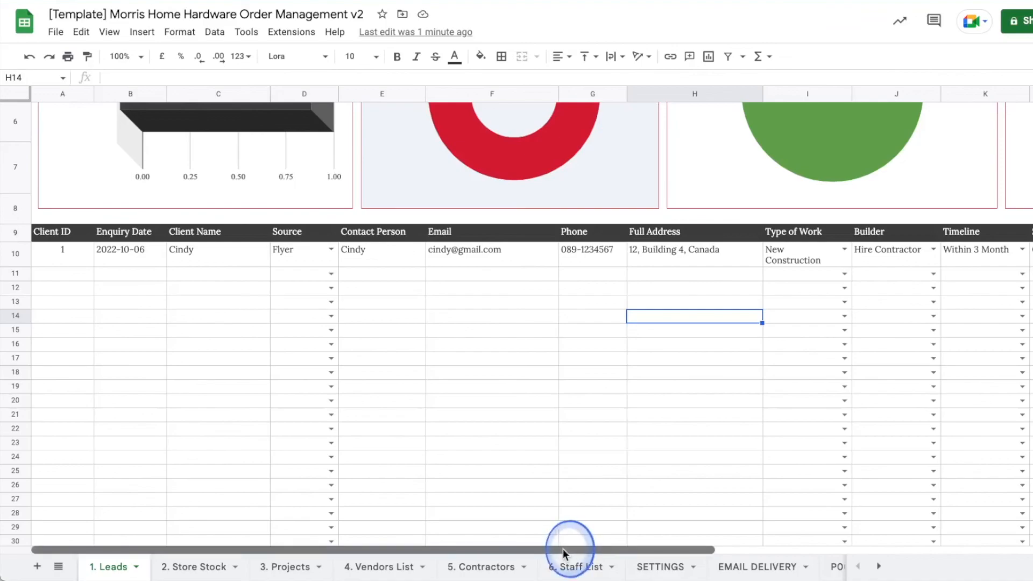
{"action": "scroll", "coordinate": [436, 317], "scroll_direction": "up", "scroll_amount": 5}
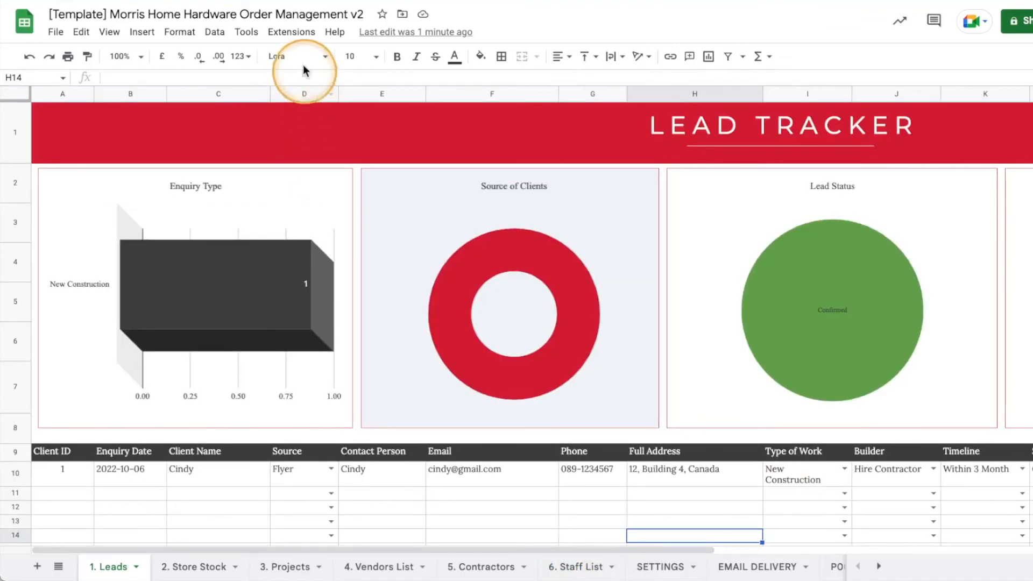
Review the Lead-Project script's Code.gs onEdit code in Apps Script, then return to the spreadsheet.
{"action": "left_click", "coordinate": [291, 32]}
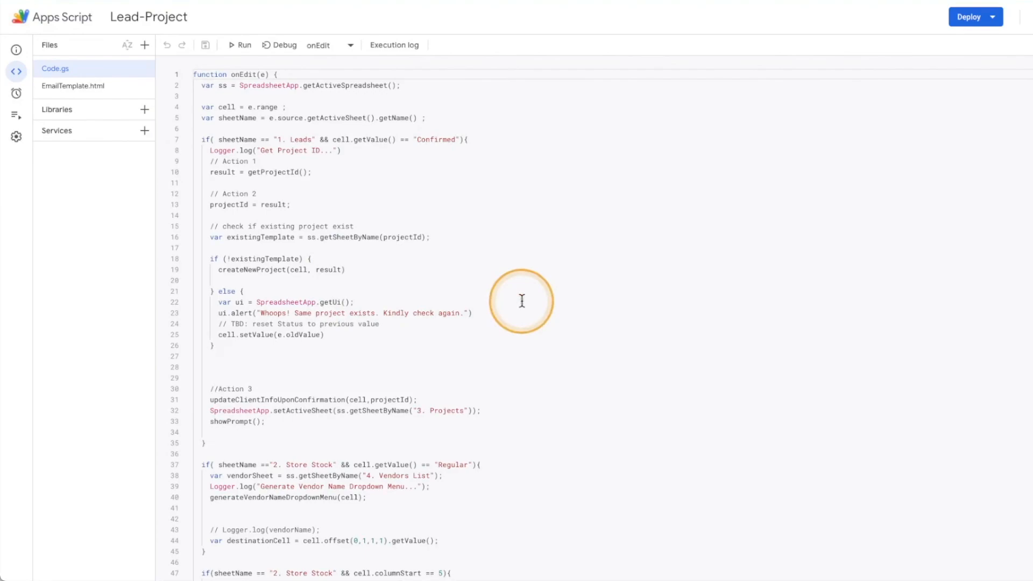
{"action": "scroll", "coordinate": [521, 301], "scroll_direction": "down", "scroll_amount": 6}
{"action": "scroll", "coordinate": [523, 307], "scroll_direction": "up", "scroll_amount": 6}
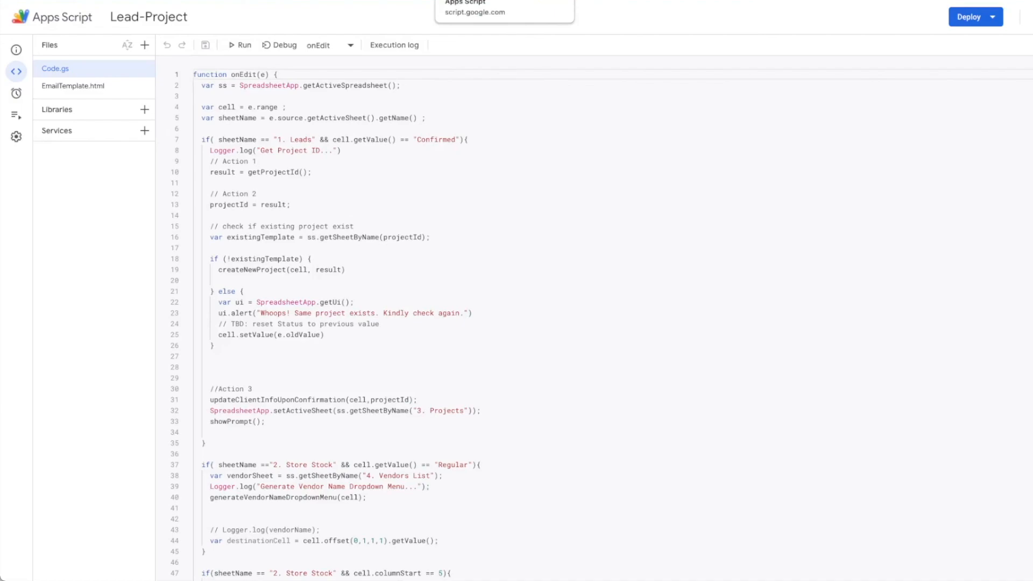
{"action": "left_click", "coordinate": [560, 1]}
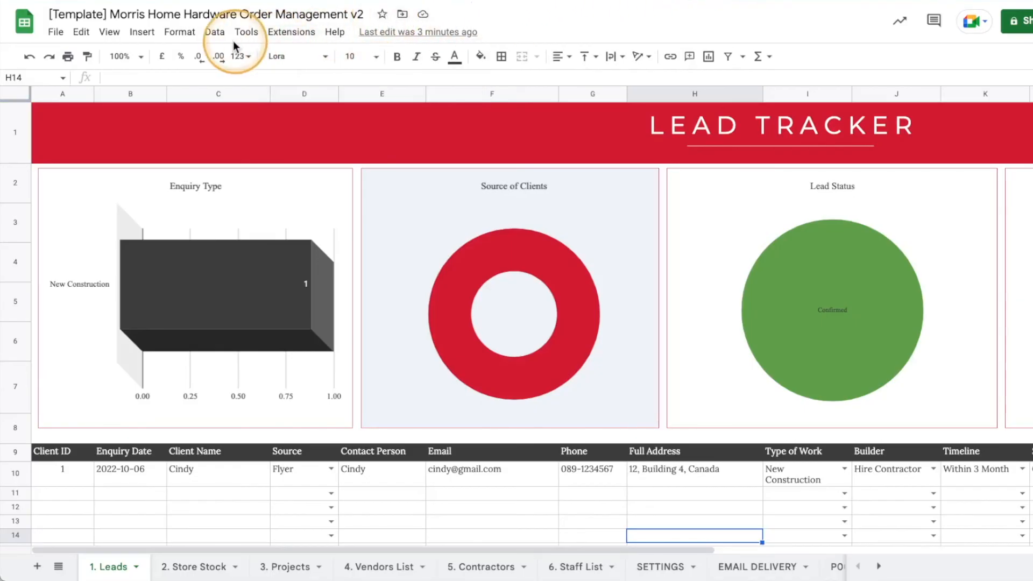
{"action": "left_click", "coordinate": [214, 33]}
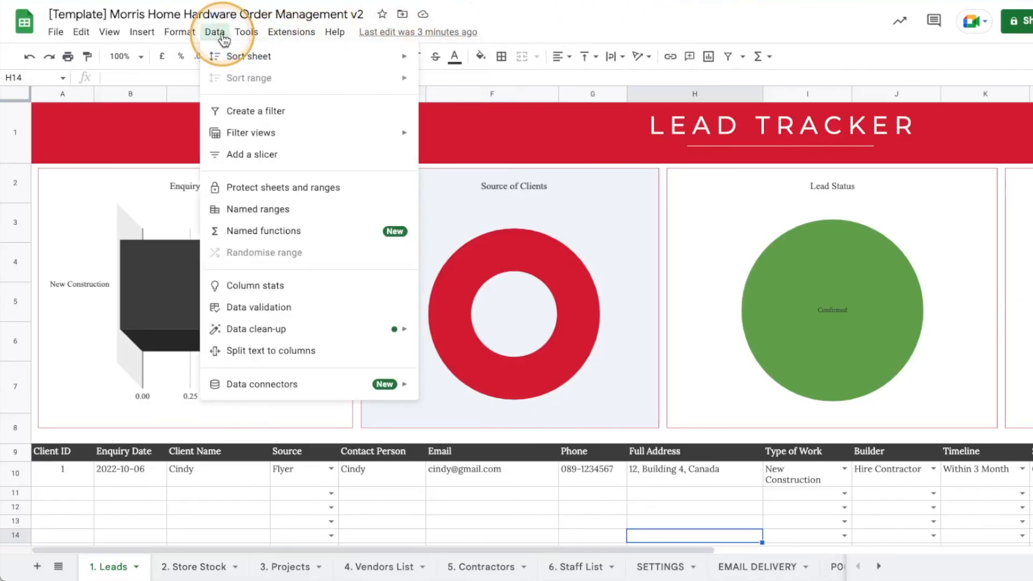
{"action": "left_click", "coordinate": [241, 215]}
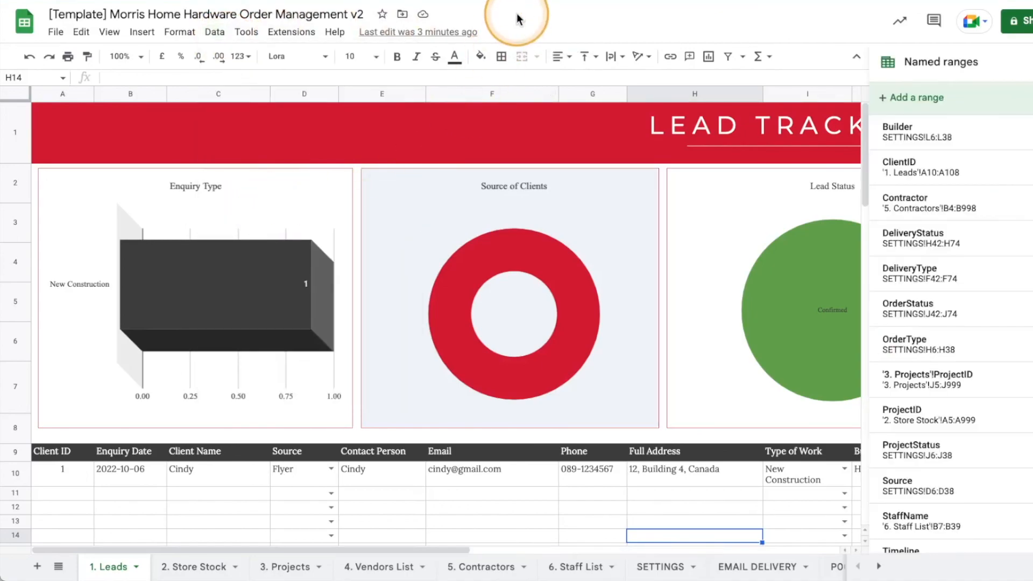
{"action": "scroll", "coordinate": [984, 323], "scroll_direction": "down", "scroll_amount": 2}
{"action": "scroll", "coordinate": [991, 473], "scroll_direction": "up", "scroll_amount": 3}
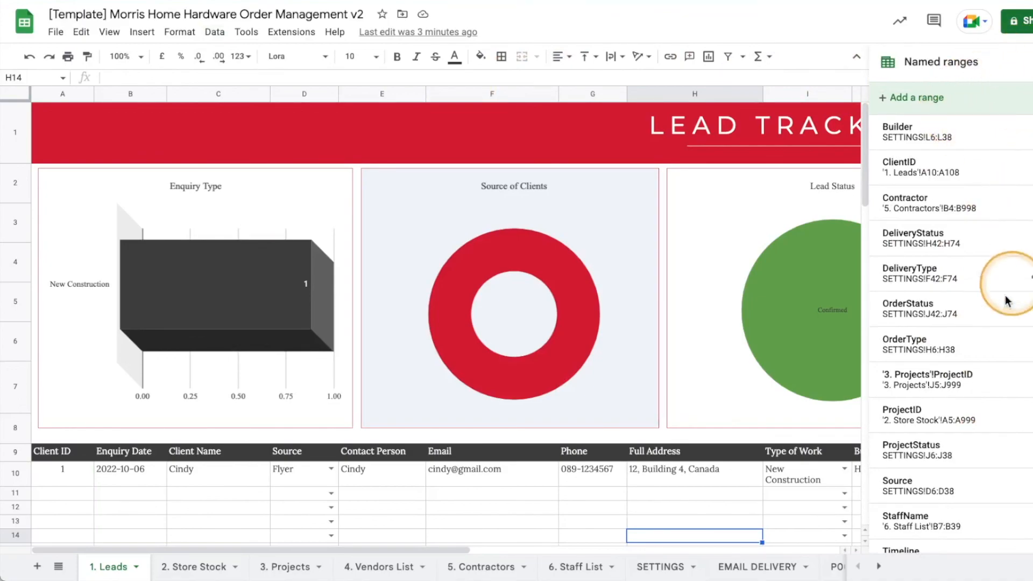
{"action": "scroll", "coordinate": [999, 237], "scroll_direction": "down", "scroll_amount": 3}
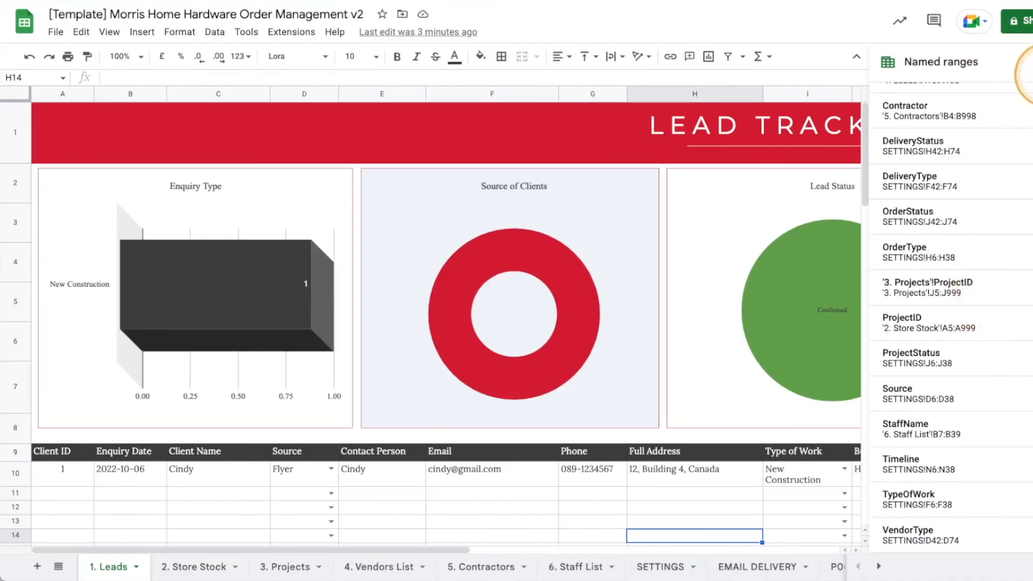
{"action": "left_click", "coordinate": [1022, 62]}
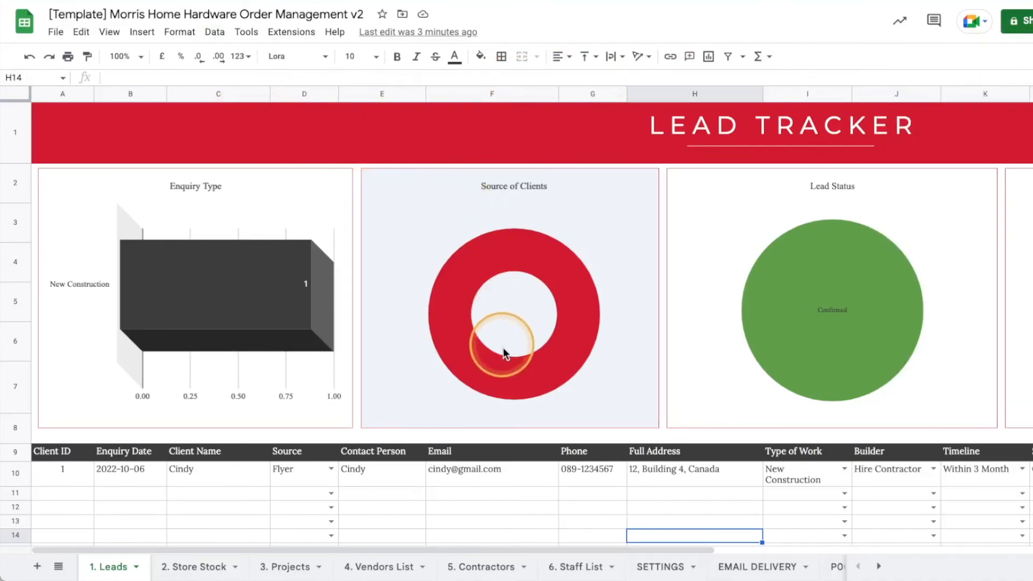